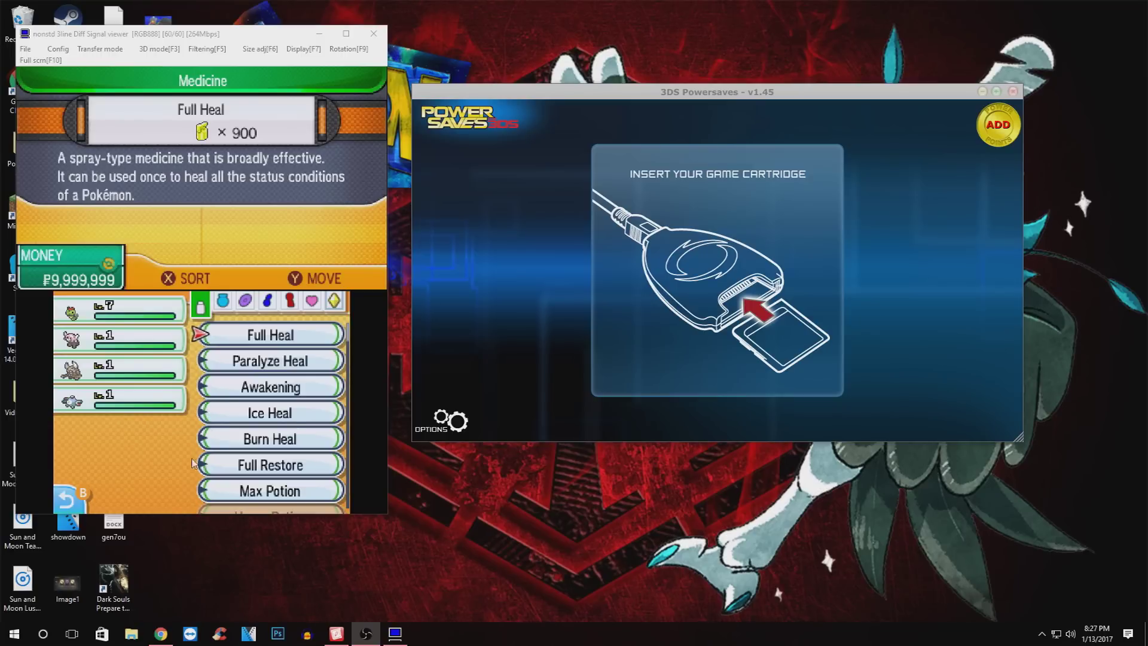
Switch to Chrome and examine Wimpod's Serebii Pokédex entry, including its number, egg groups and evolution, then leave the browser.
click(160, 633)
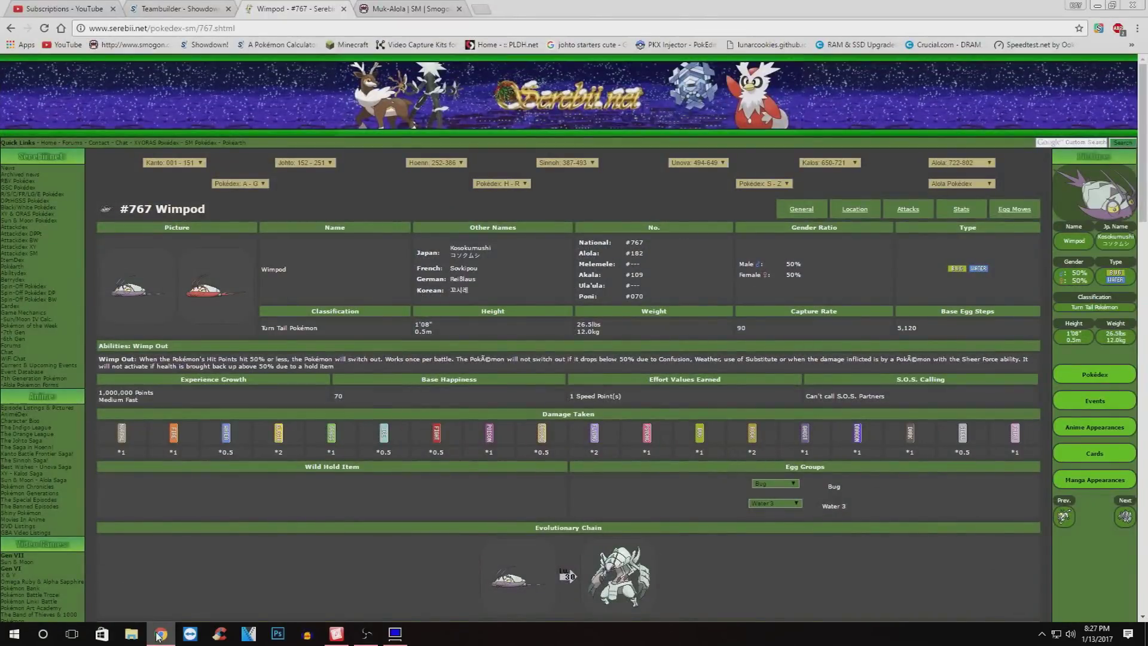
scroll(343, 464, down, 1)
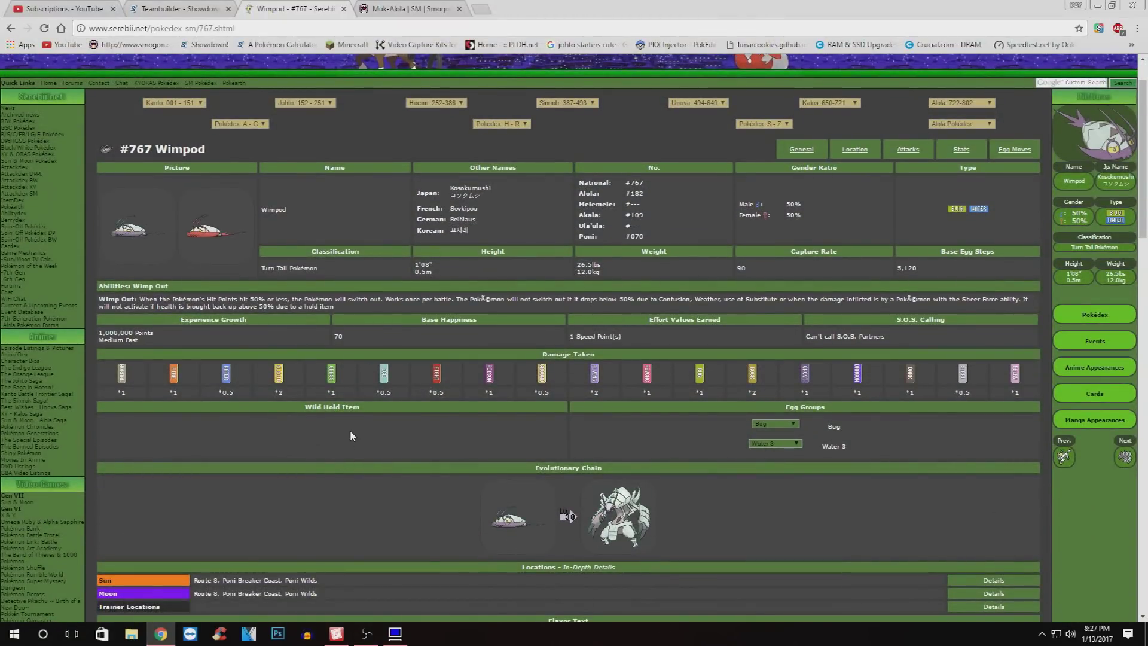
scroll(376, 428, up, 1)
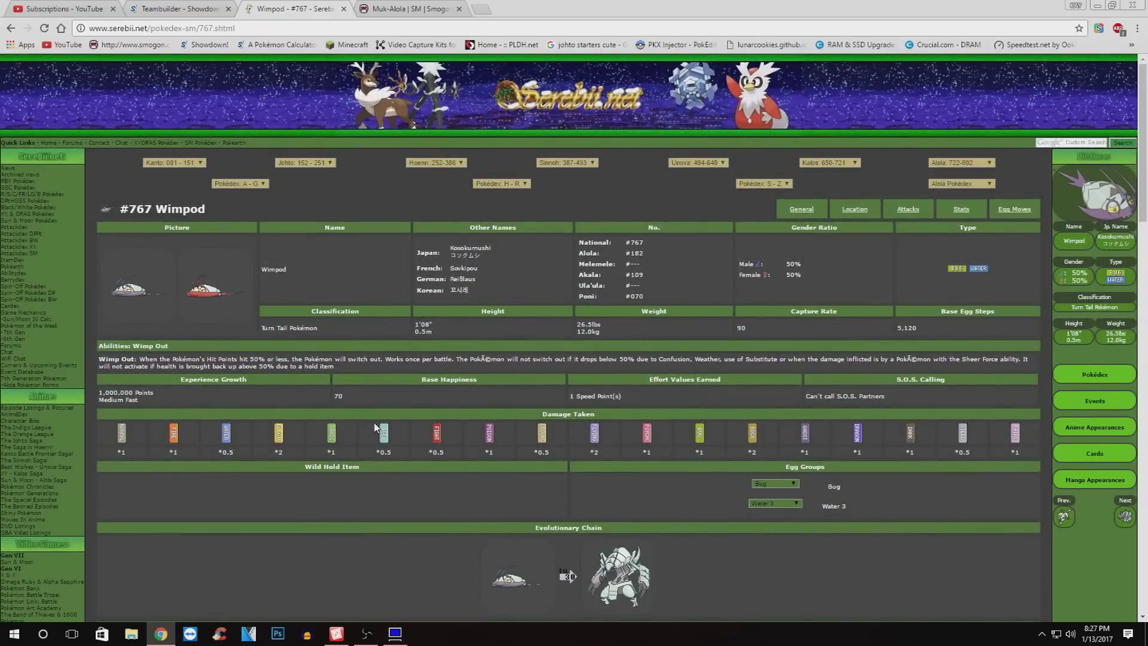
scroll(374, 422, down, 1)
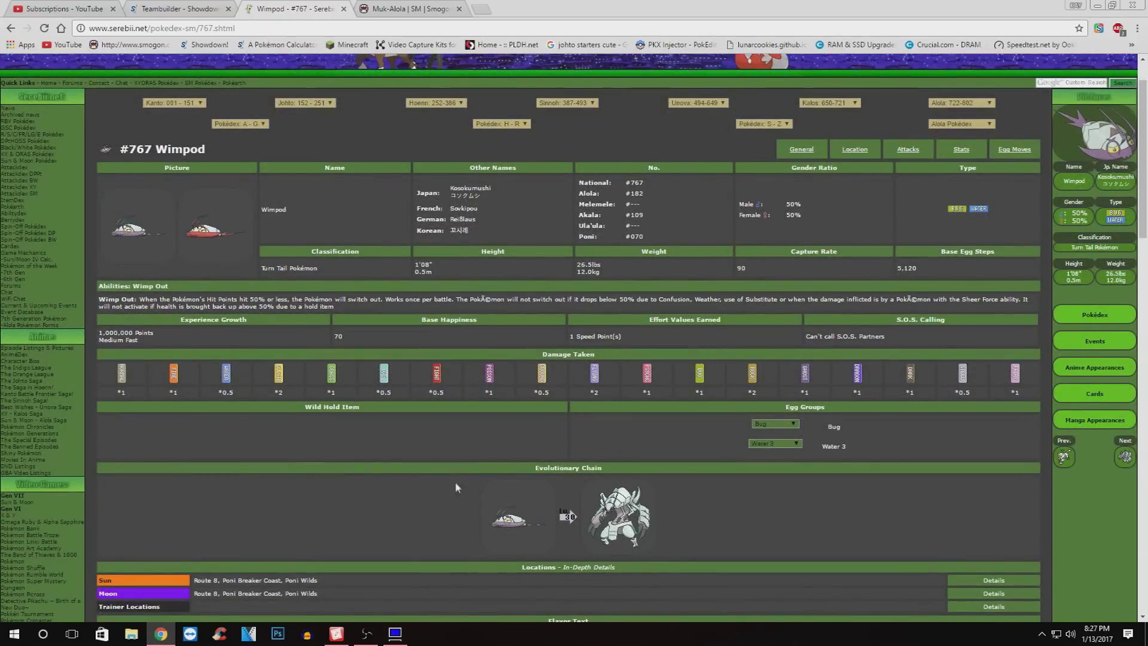
scroll(342, 459, up, 1)
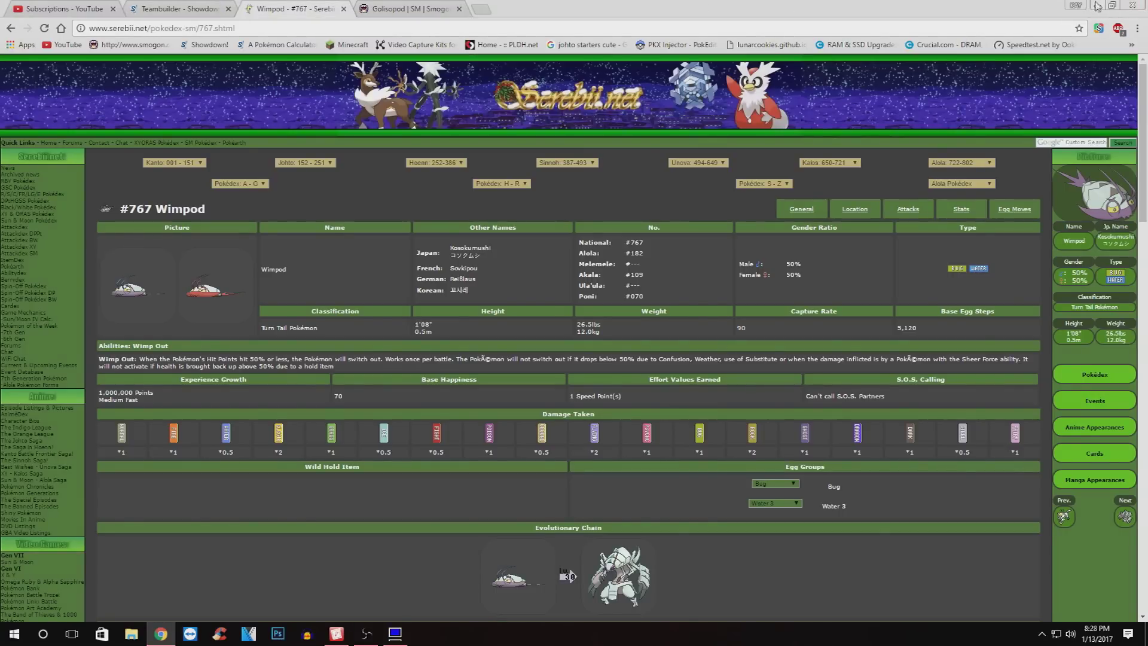
click(1132, 6)
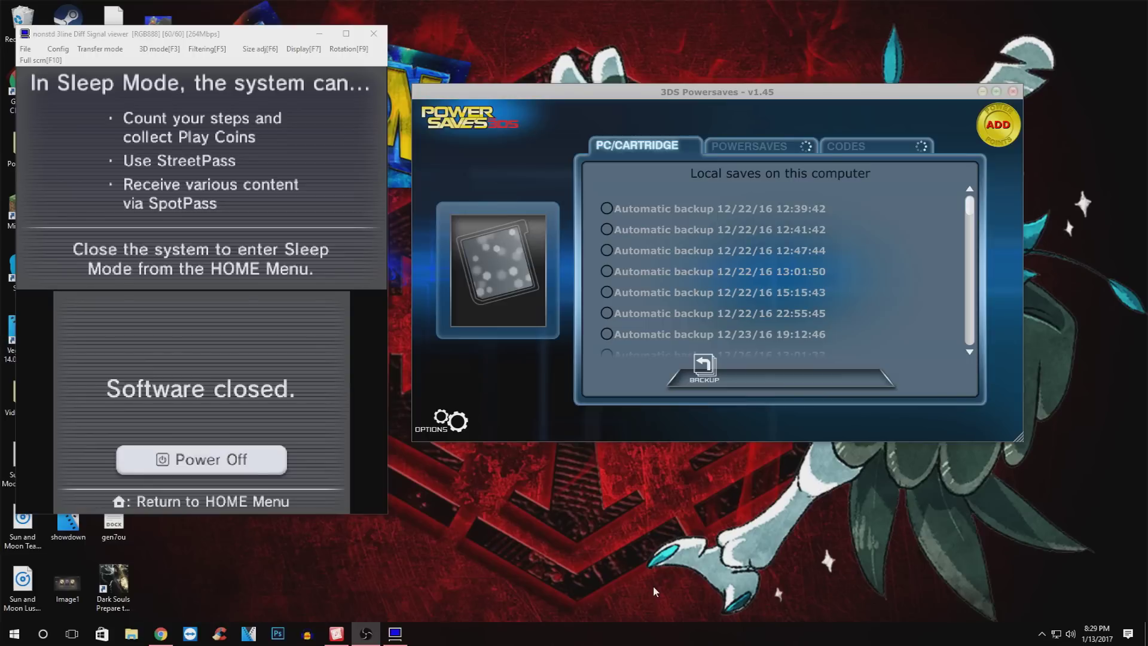
Open the Pokémon Moon codes and select Egg Wondercard Modifier within the Rowlet Prime Pack's Egg Wondercard codes.
click(884, 146)
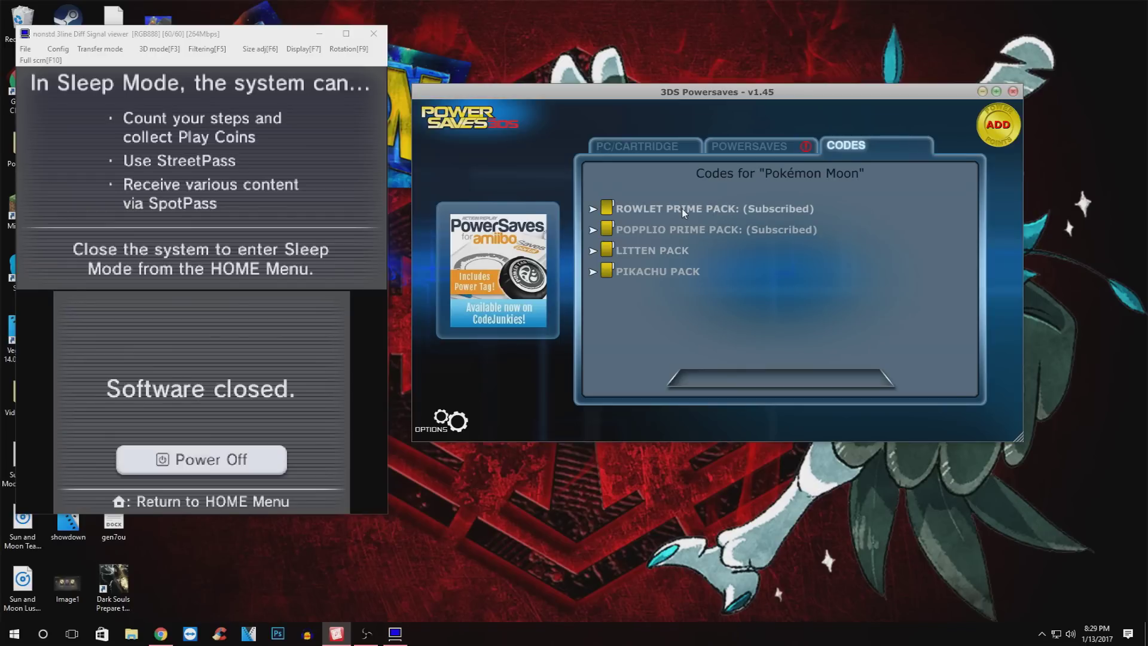
click(592, 209)
click(607, 271)
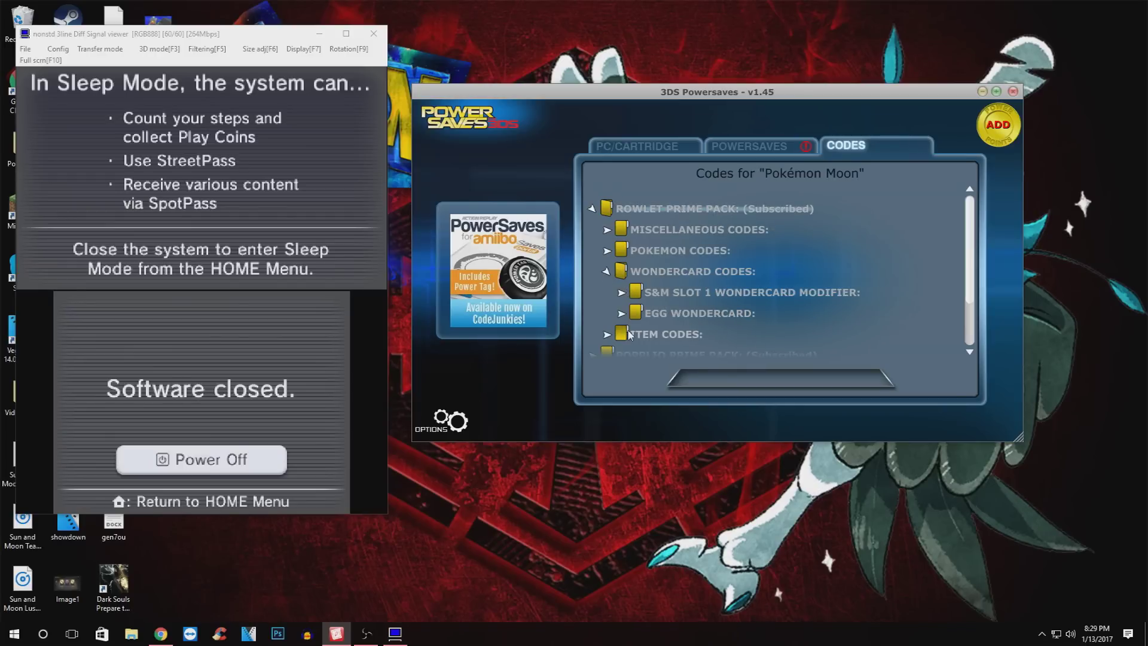
click(621, 312)
scroll(626, 310, down, 2)
scroll(625, 310, down, 4)
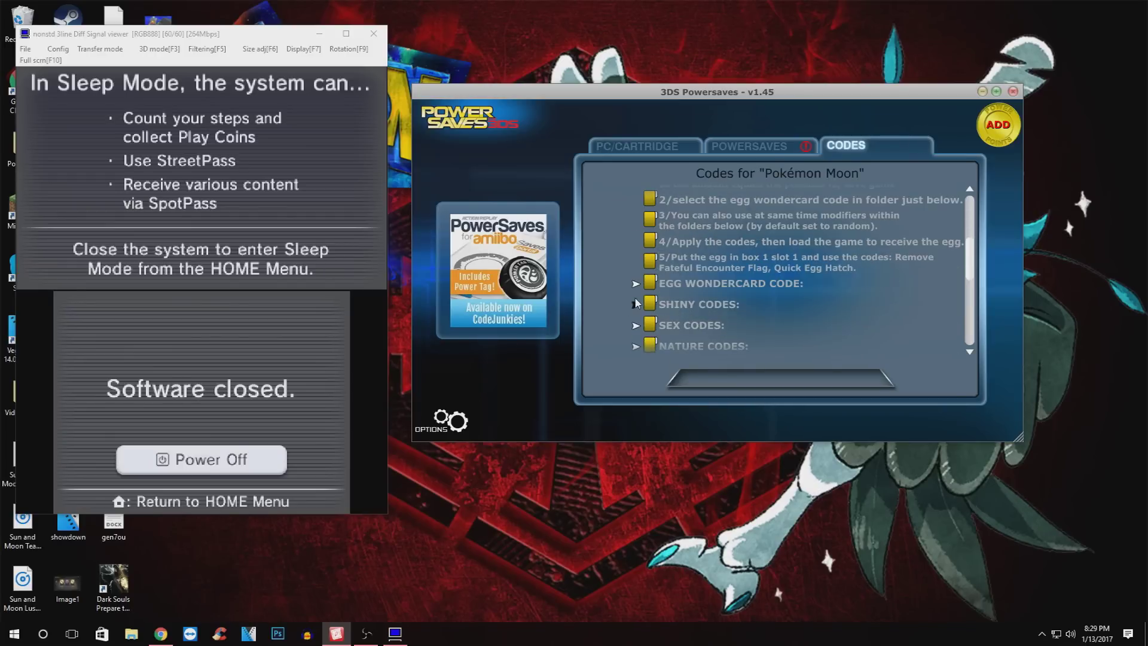
click(648, 222)
click(658, 244)
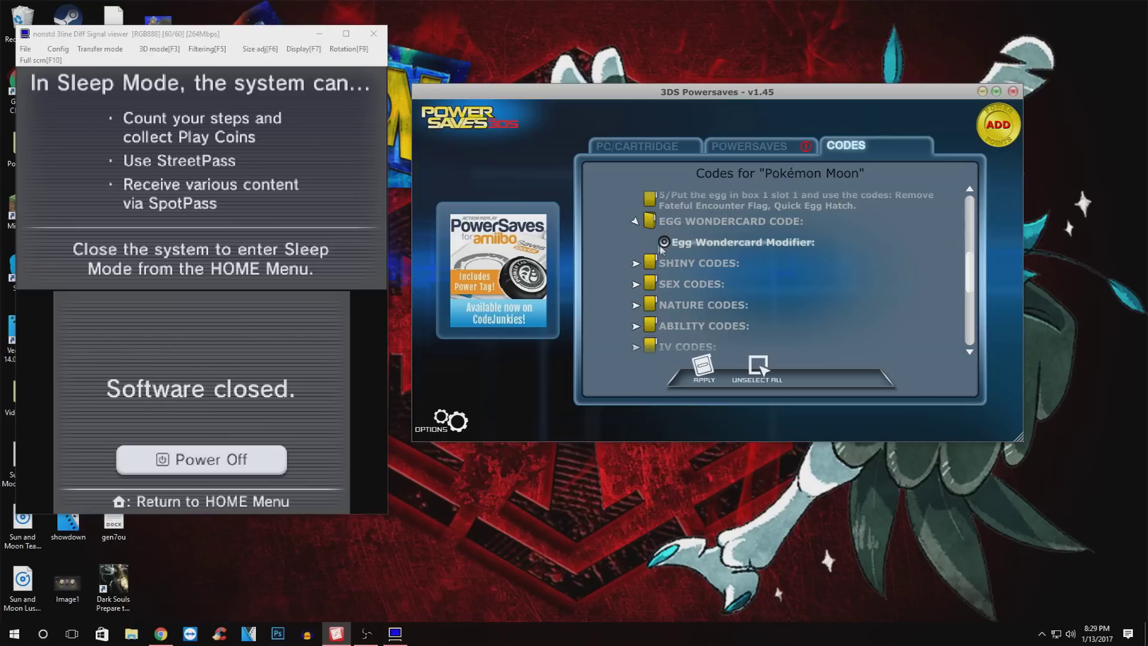
Examine the numbered Egg Wondercard instructions, then collapse the Wondercard Codes folder.
click(634, 224)
scroll(633, 224, up, 3)
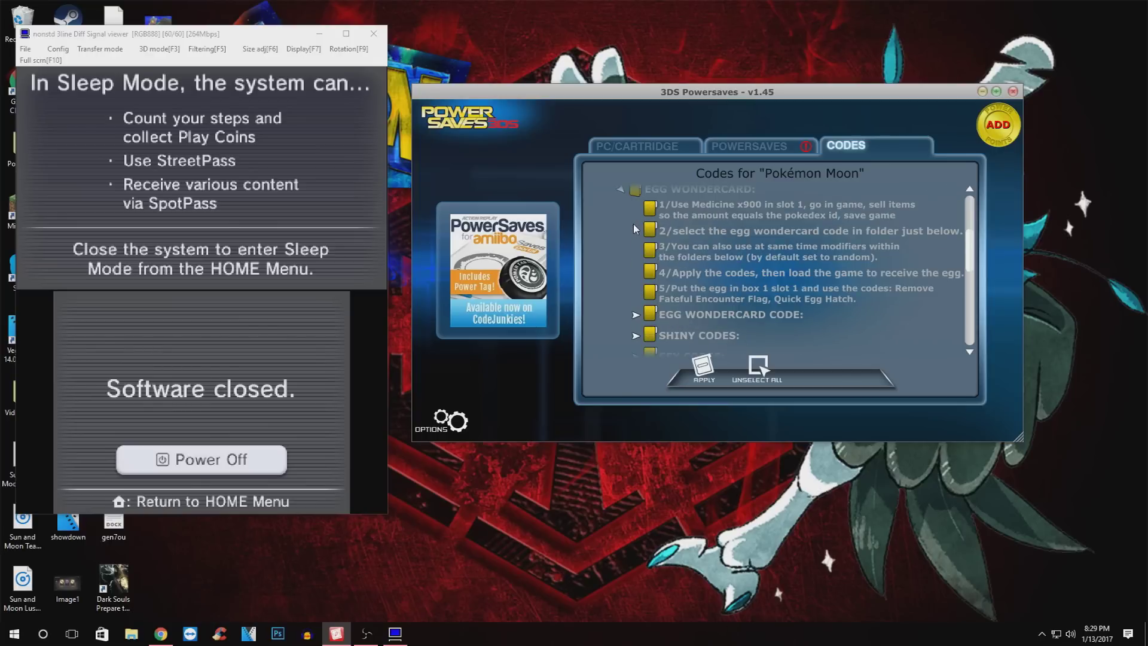
click(620, 252)
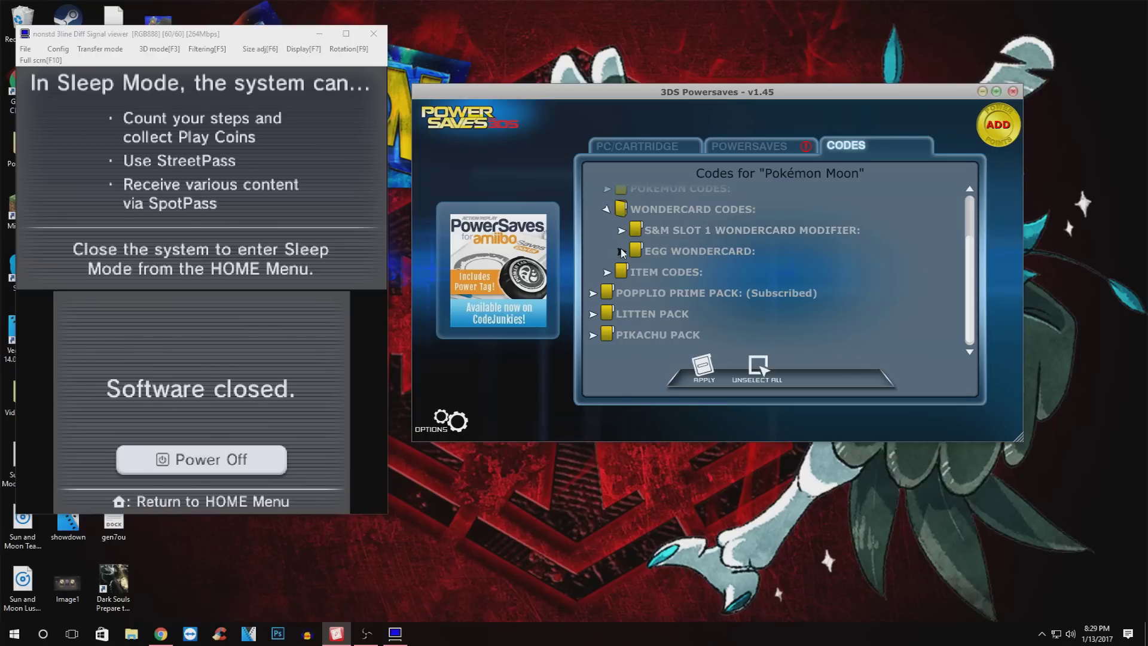
click(620, 252)
scroll(622, 253, down, 2)
scroll(622, 253, up, 1)
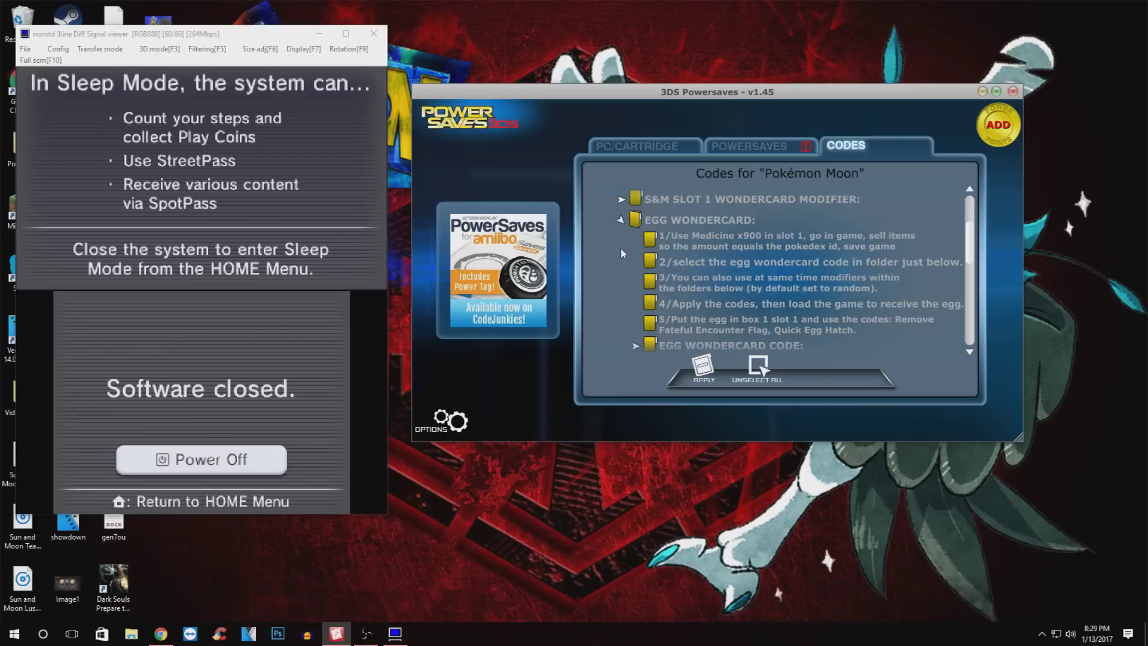
click(620, 220)
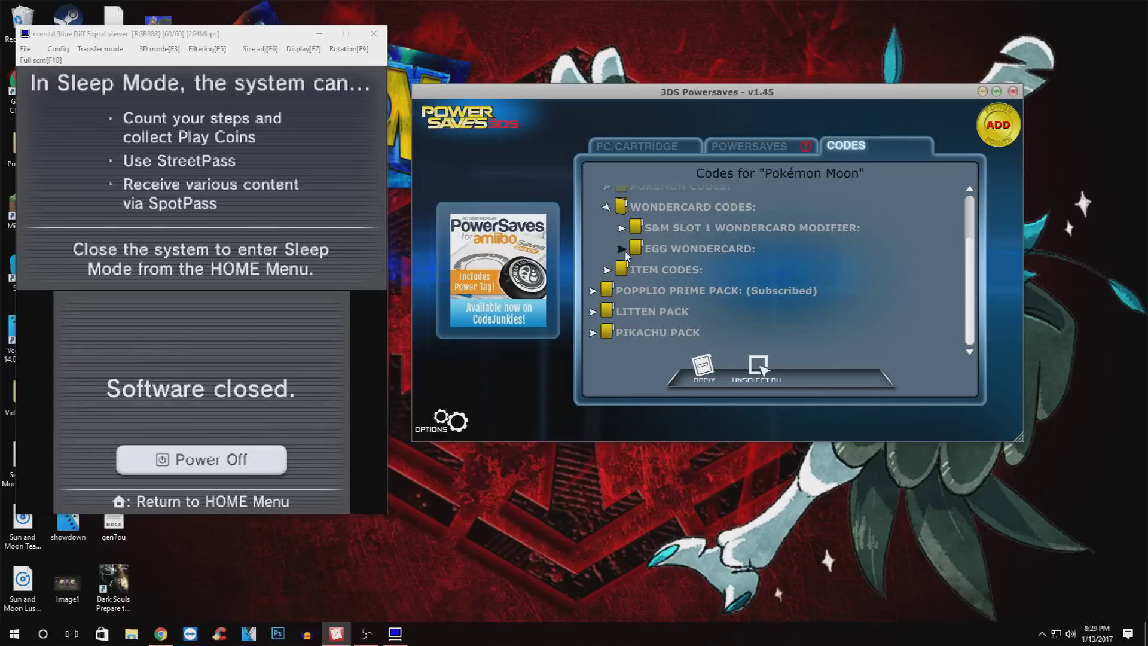
scroll(625, 254, up, 1)
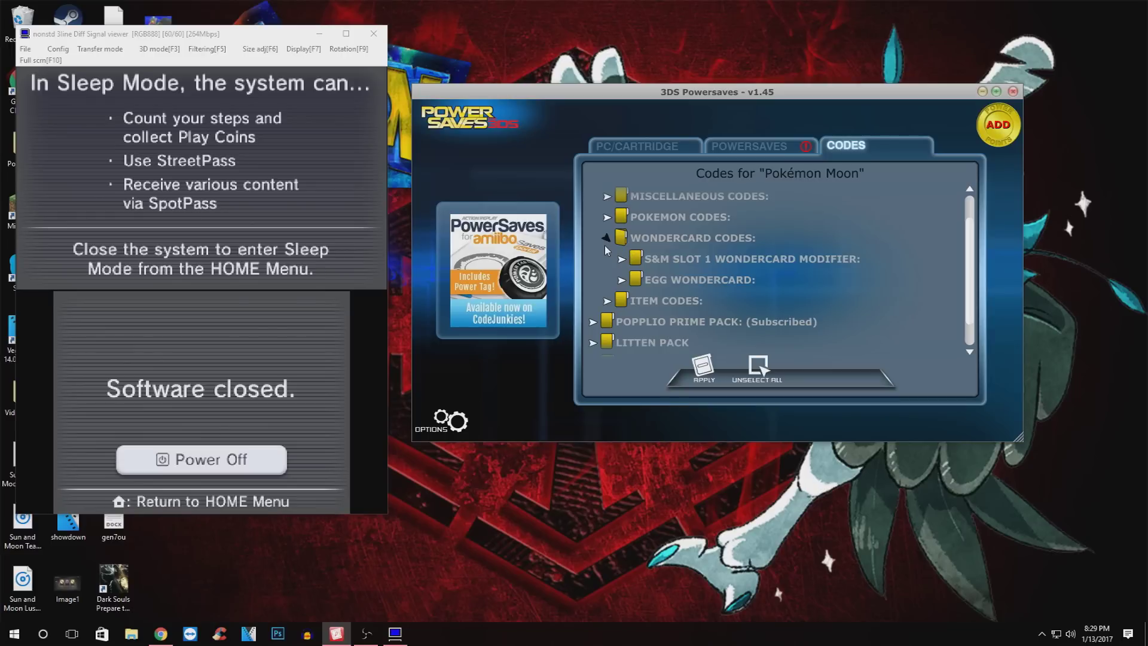
click(605, 245)
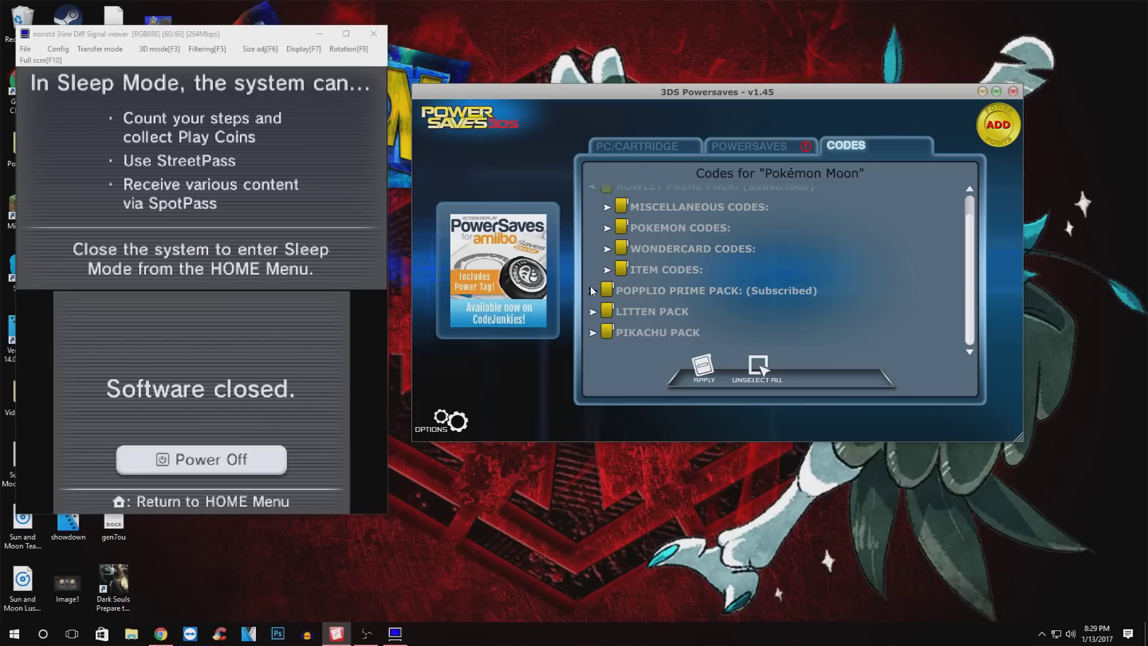
Recheck the Egg Wondercard Modifier selection in the Egg Wondercard folder, then apply the selected code to the Pokémon Moon save.
click(606, 248)
click(621, 290)
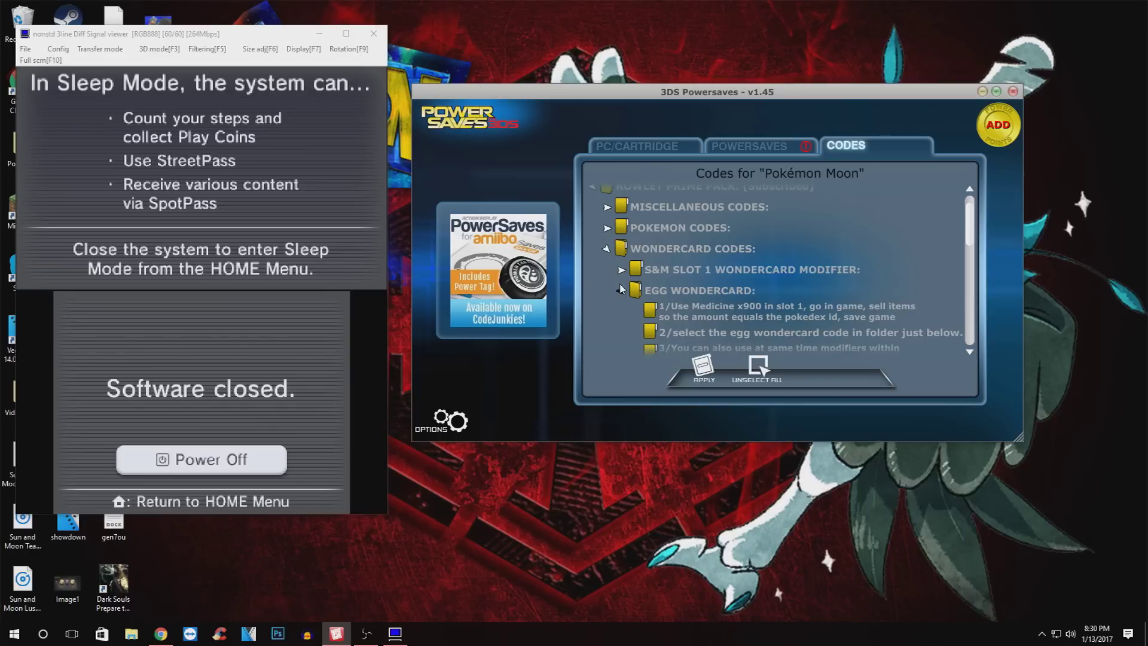
scroll(619, 287, down, 5)
scroll(620, 283, up, 4)
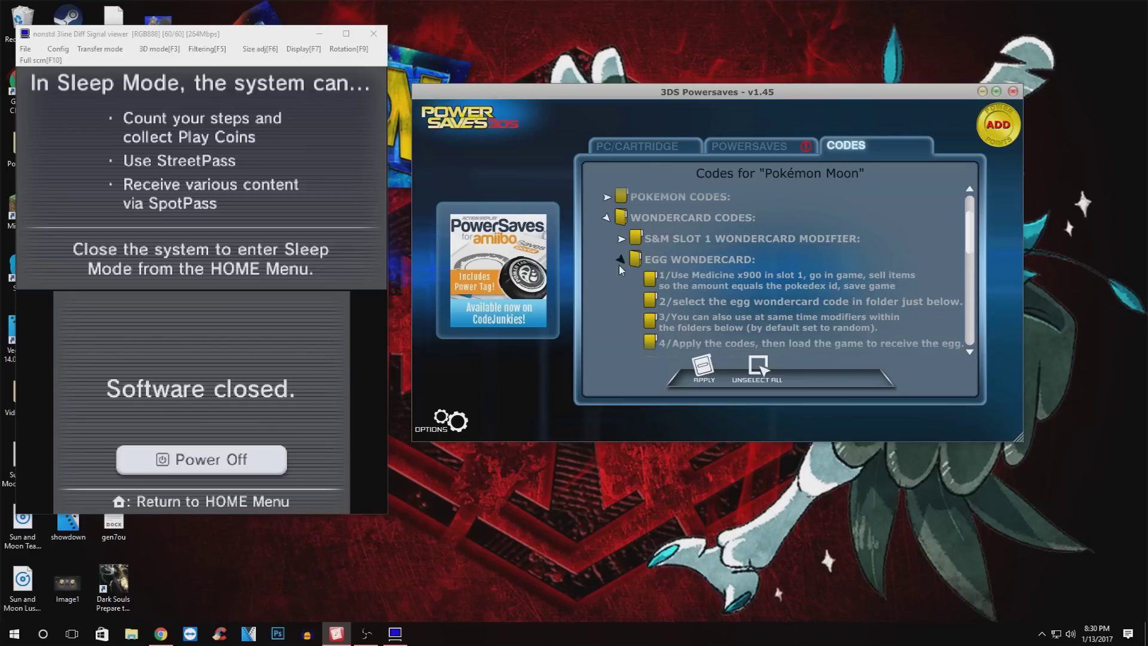
scroll(621, 287, down, 2)
click(636, 323)
scroll(636, 323, down, 2)
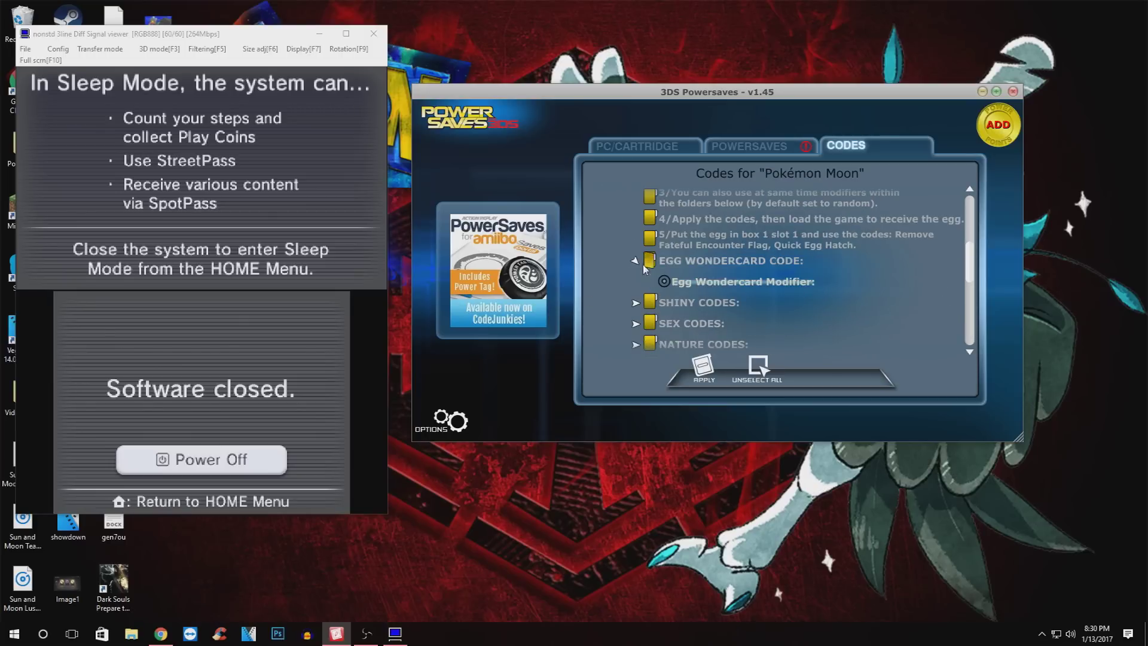
click(644, 266)
scroll(687, 238, down, 5)
scroll(686, 282, up, 2)
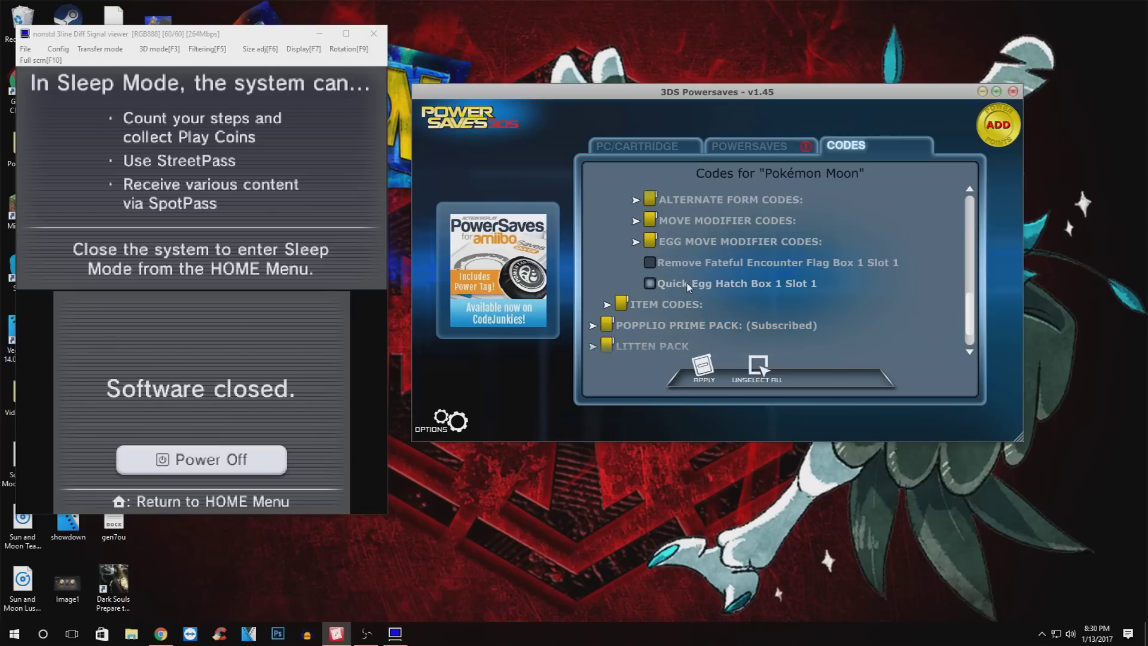
click(708, 365)
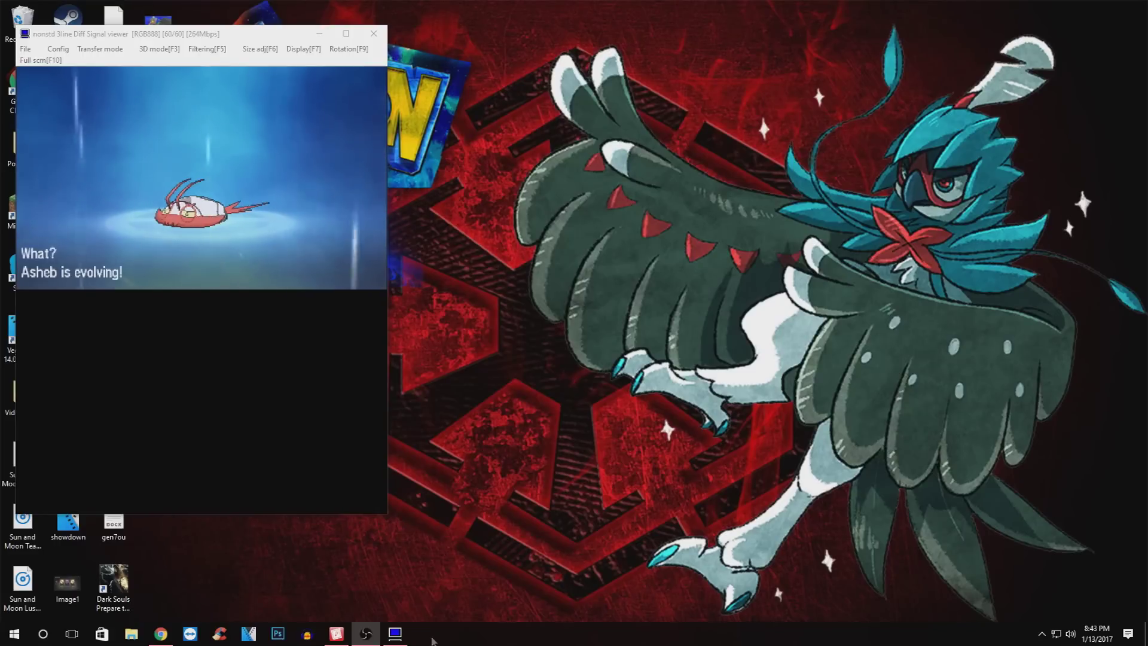
Select the complete Golisopod Life Orb sample set in the Smogon thread, from the item line to Razor Shell/Liquidation.
click(337, 633)
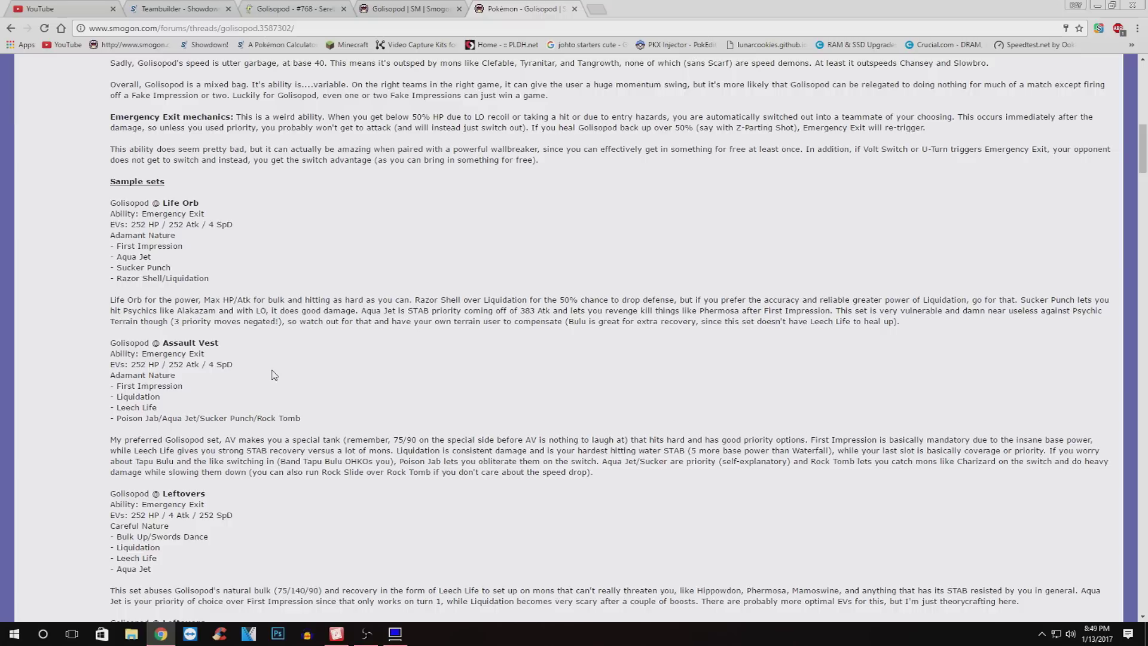
scroll(273, 374, up, 2)
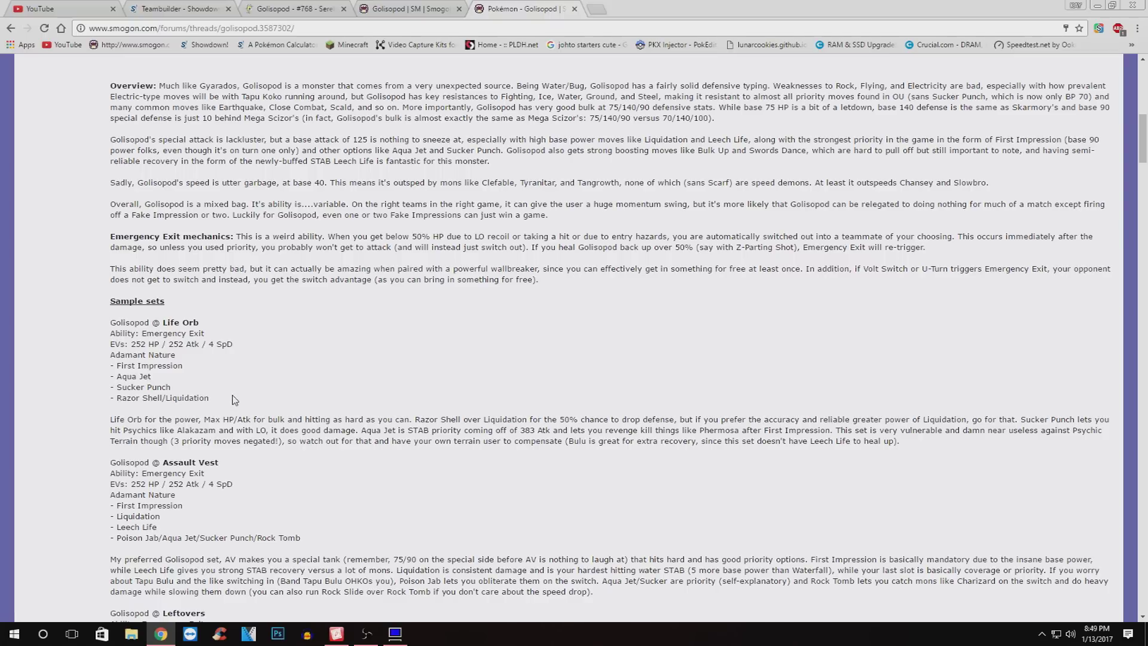
drag(232, 401, 57, 323)
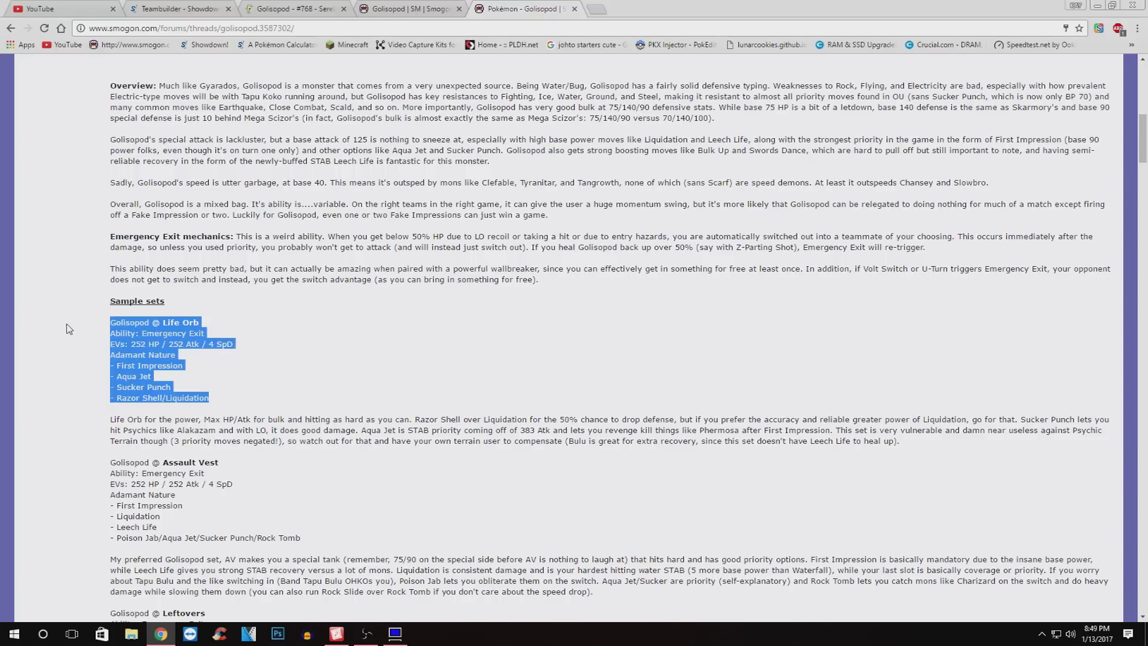
Import the Golisopod Life Orb set into the Showdown Teambuilder, replacing the existing Golisopod set, and save it.
click(221, 6)
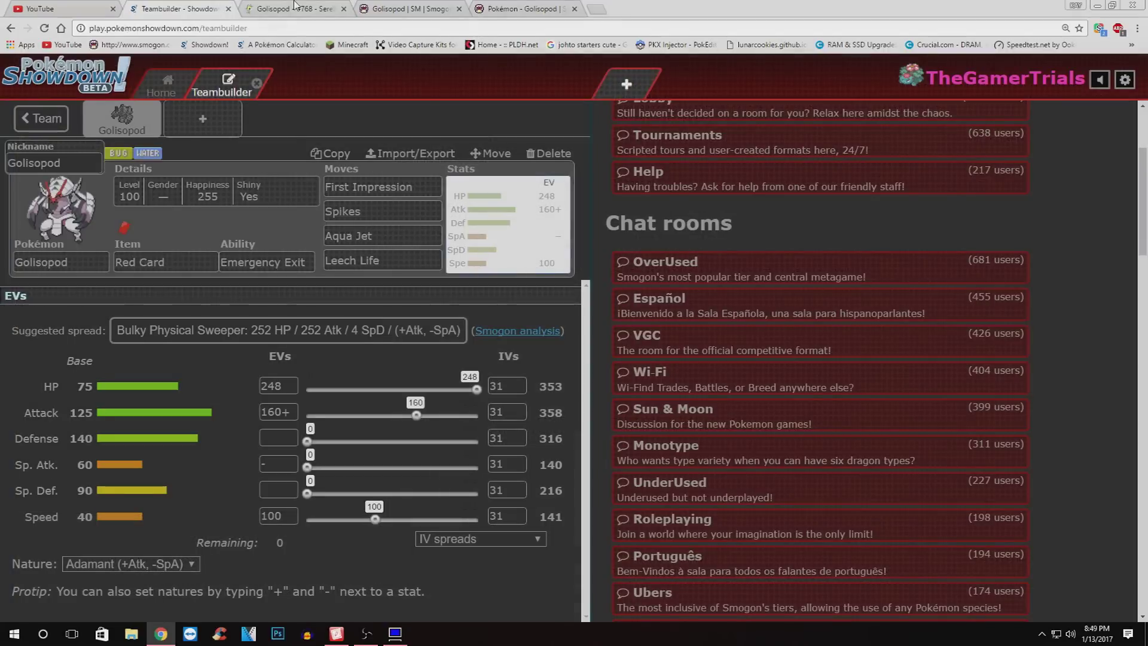
click(410, 153)
text(Golisopod @ Life Orb Ability: Emergency Exit EVs: 252 HP / 252 Atk / 4 SpD Adamant Nature - First Impression - Aqua Jet - Sucker Punch - Razor Shell/Liquidation)
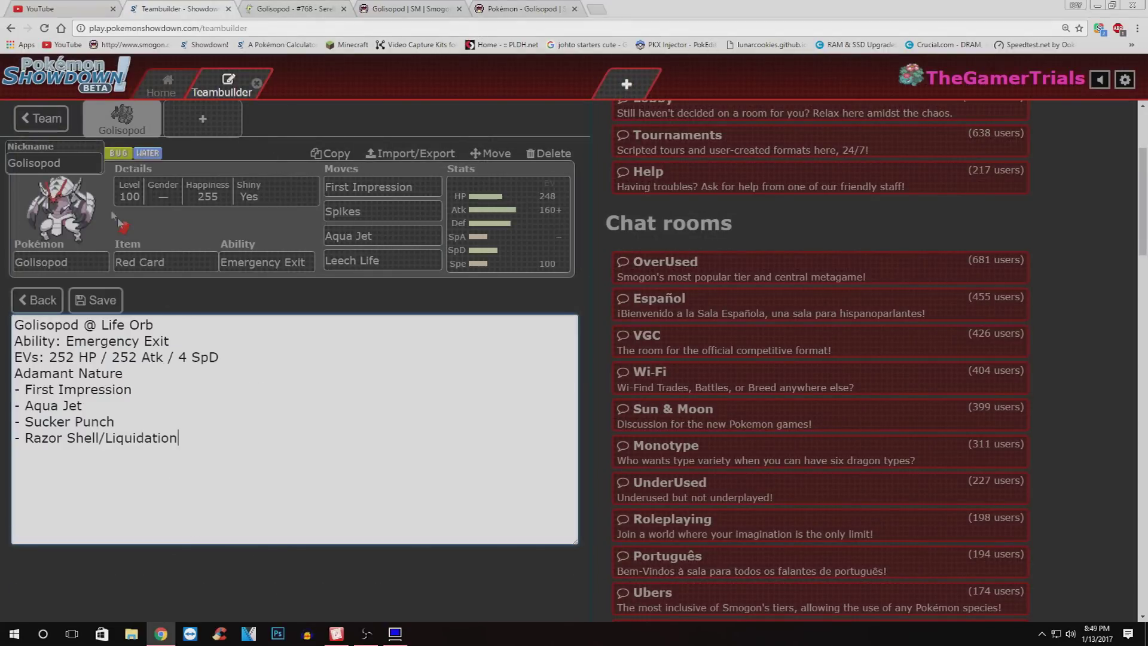
click(98, 299)
Set Golisopod's Shiny option to Yes and reduce its fourth move to Liquidation.
click(215, 191)
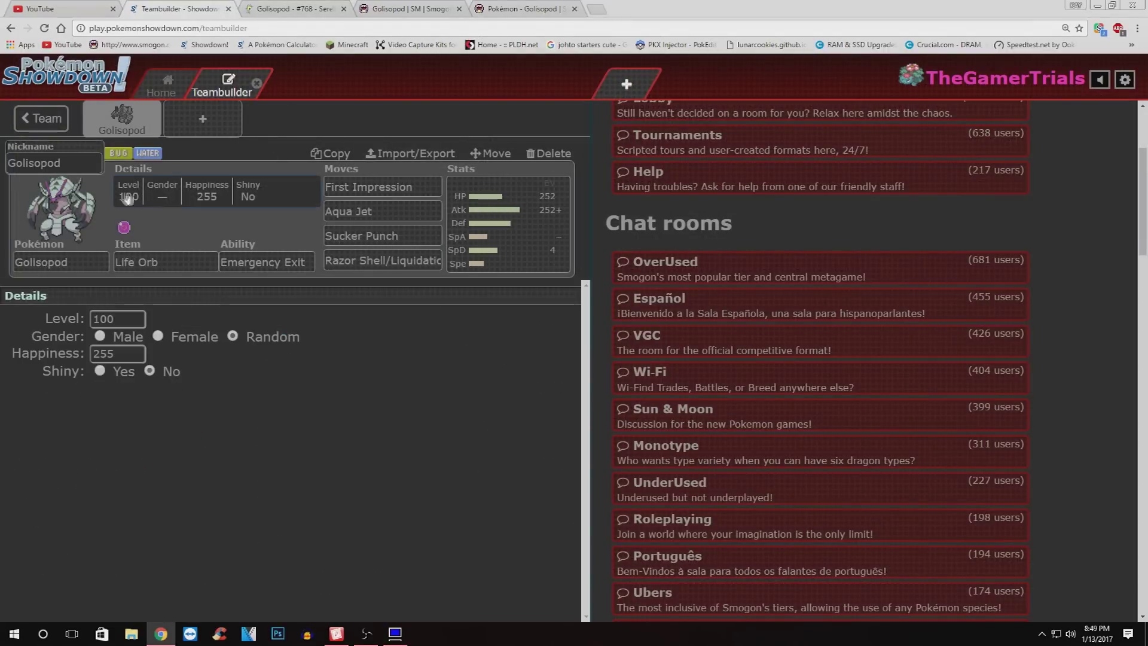
click(100, 371)
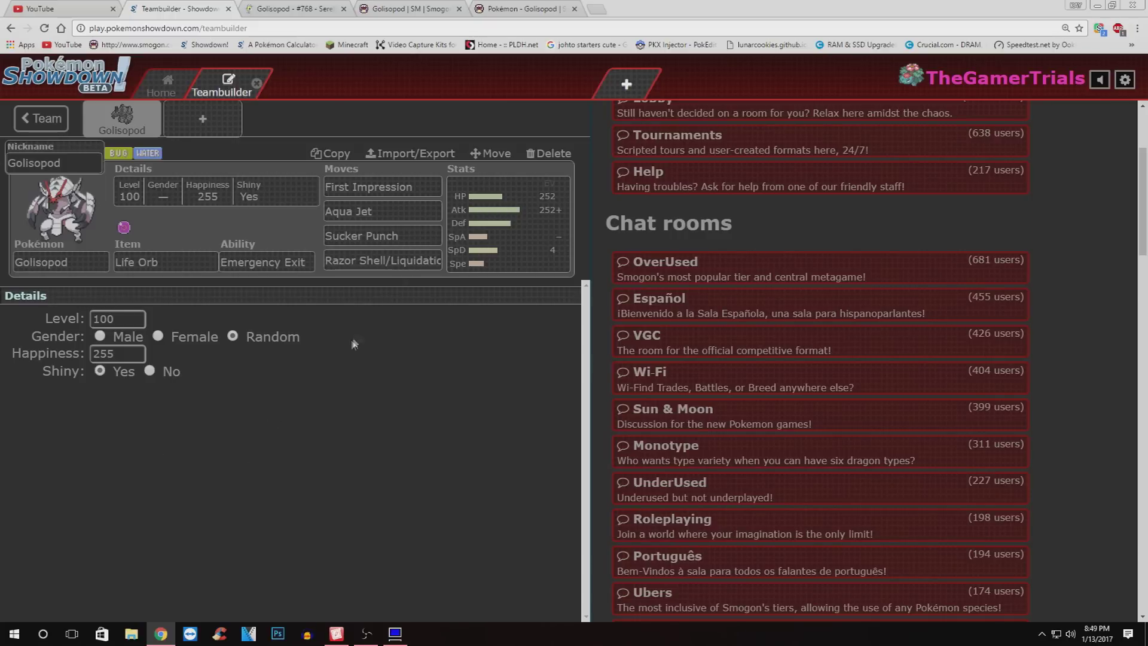
drag(378, 260, 271, 245)
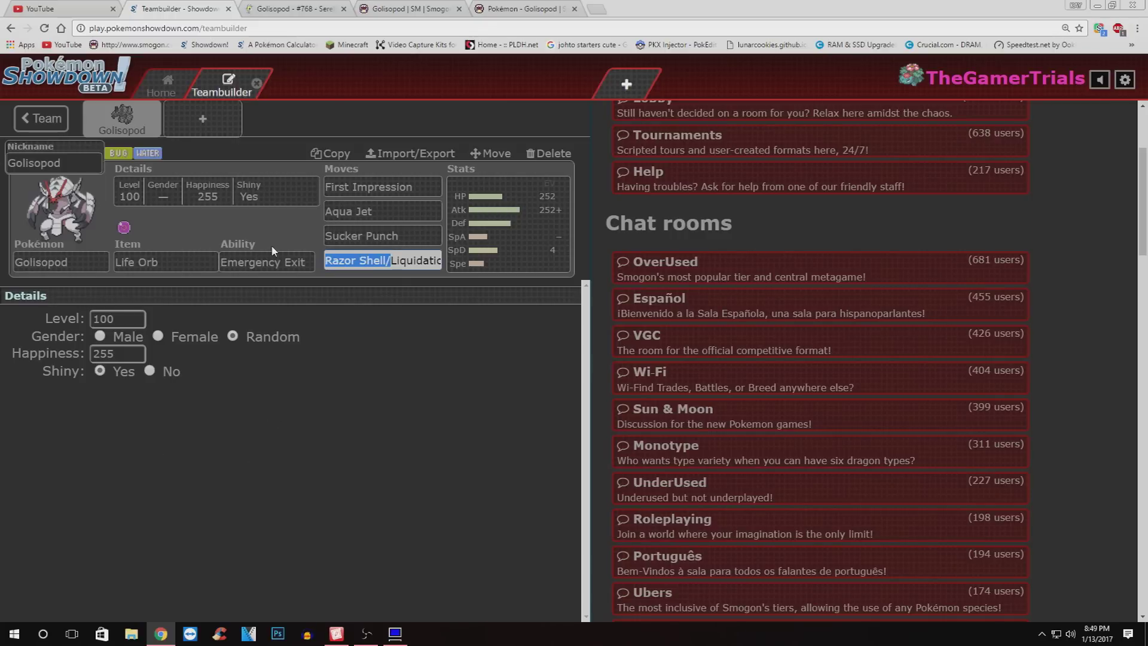
key(BackSpace)
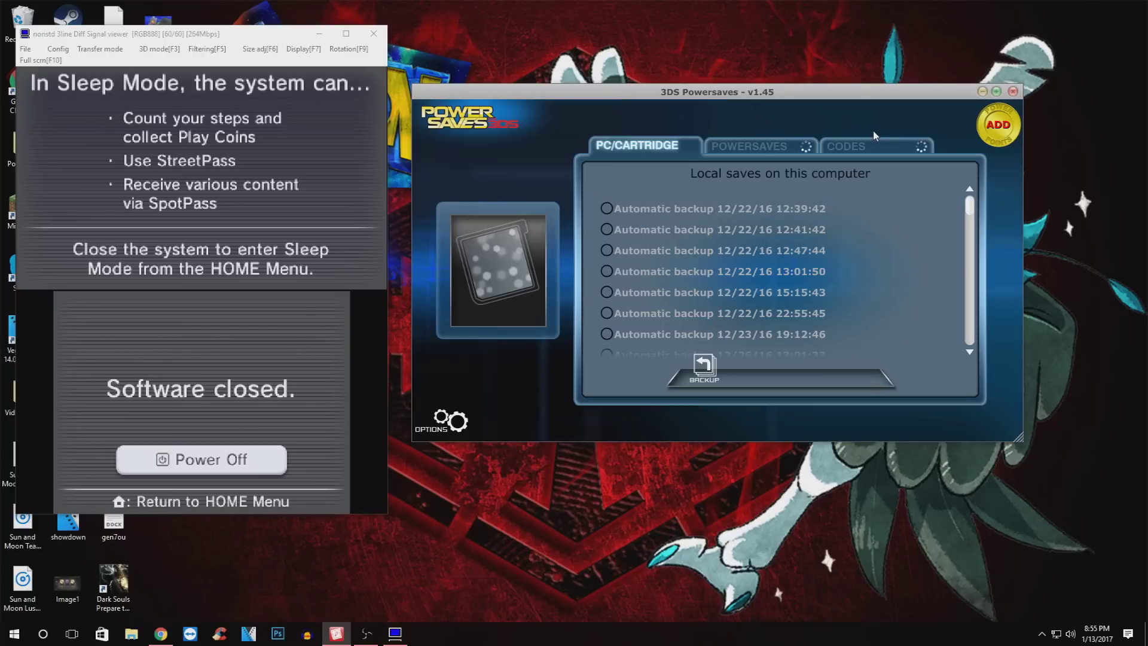
Open the Pokémon Moon codes in 3DS Powersaves and place its window beside Golisopod's EV spread in the Teambuilder.
click(863, 149)
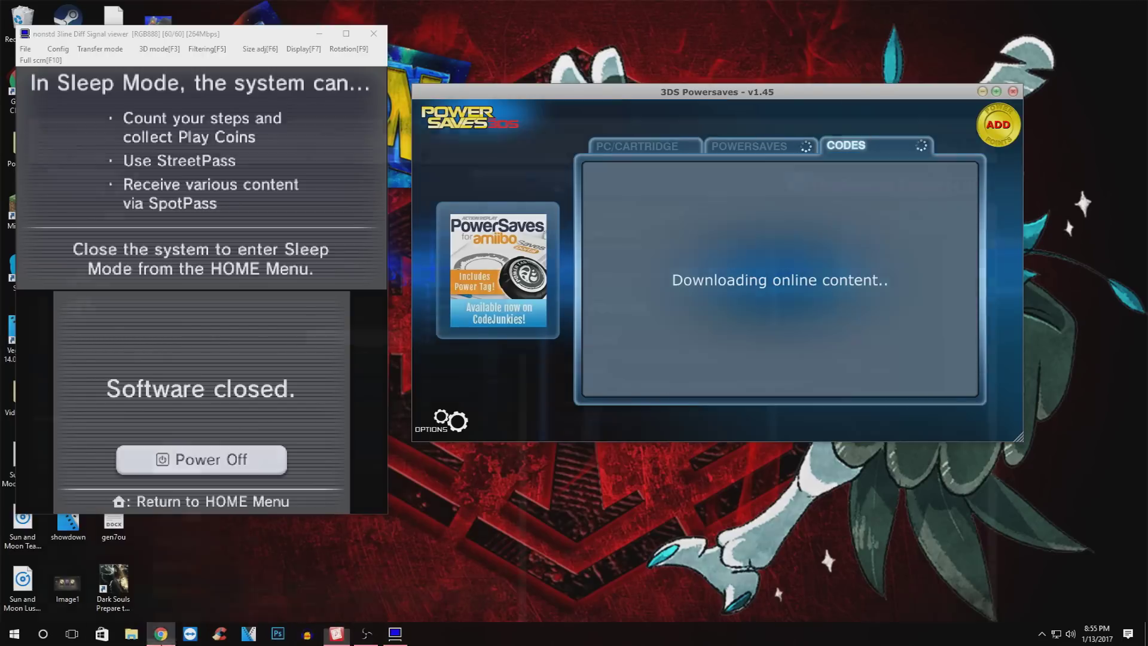
click(160, 634)
click(336, 633)
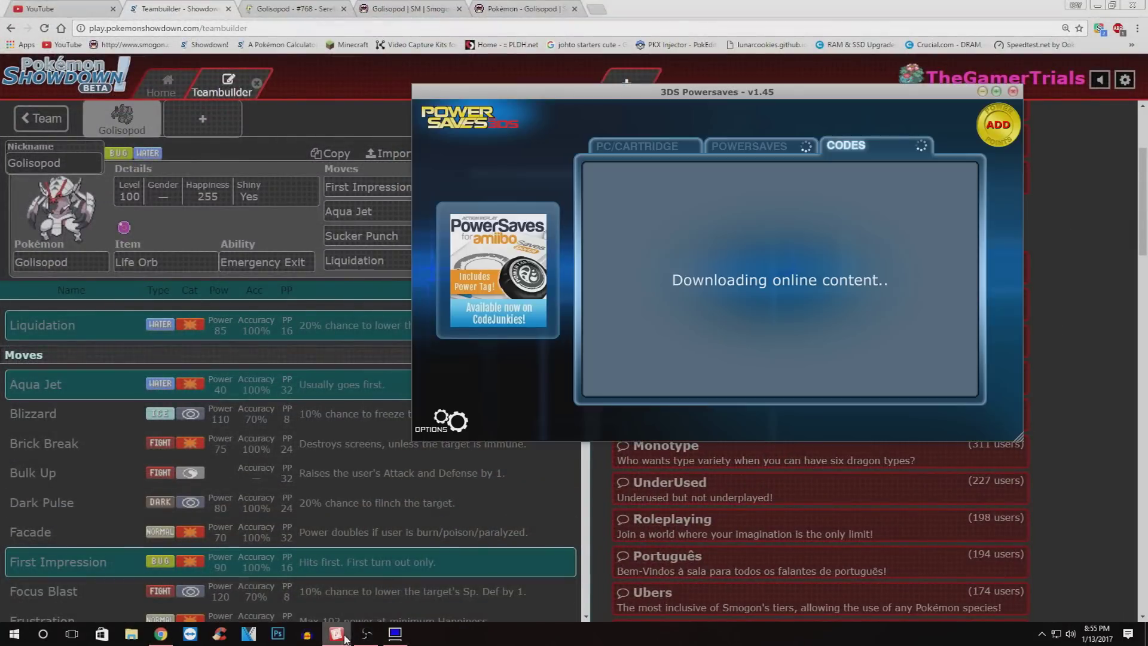
drag(498, 90, 665, 90)
click(508, 227)
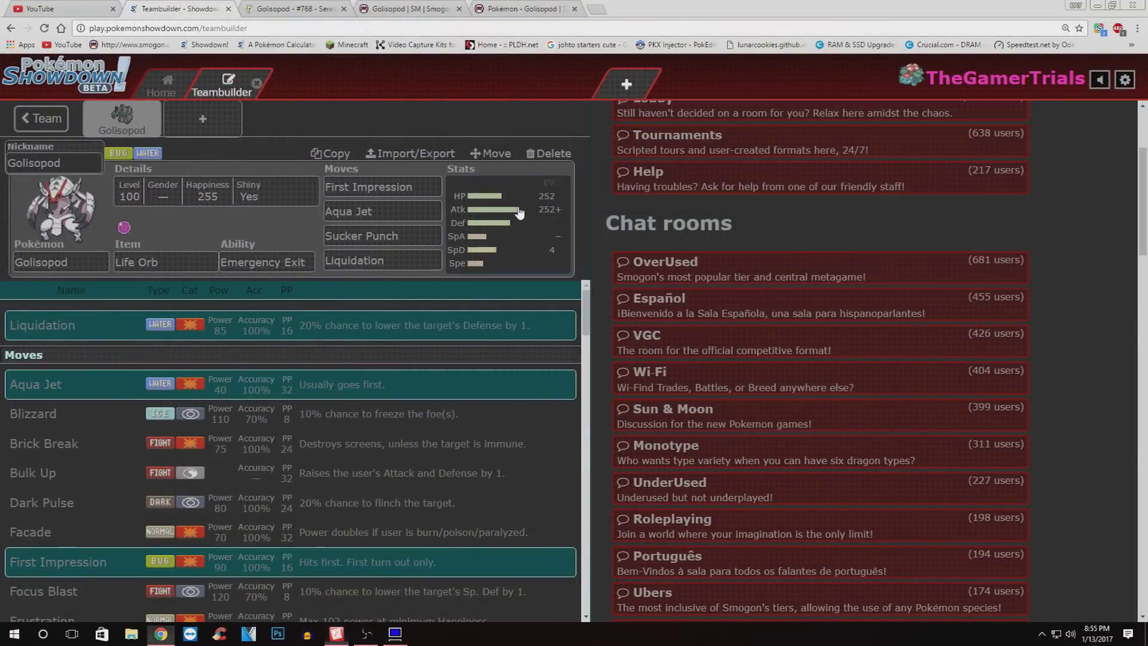
key(alt+Tab)
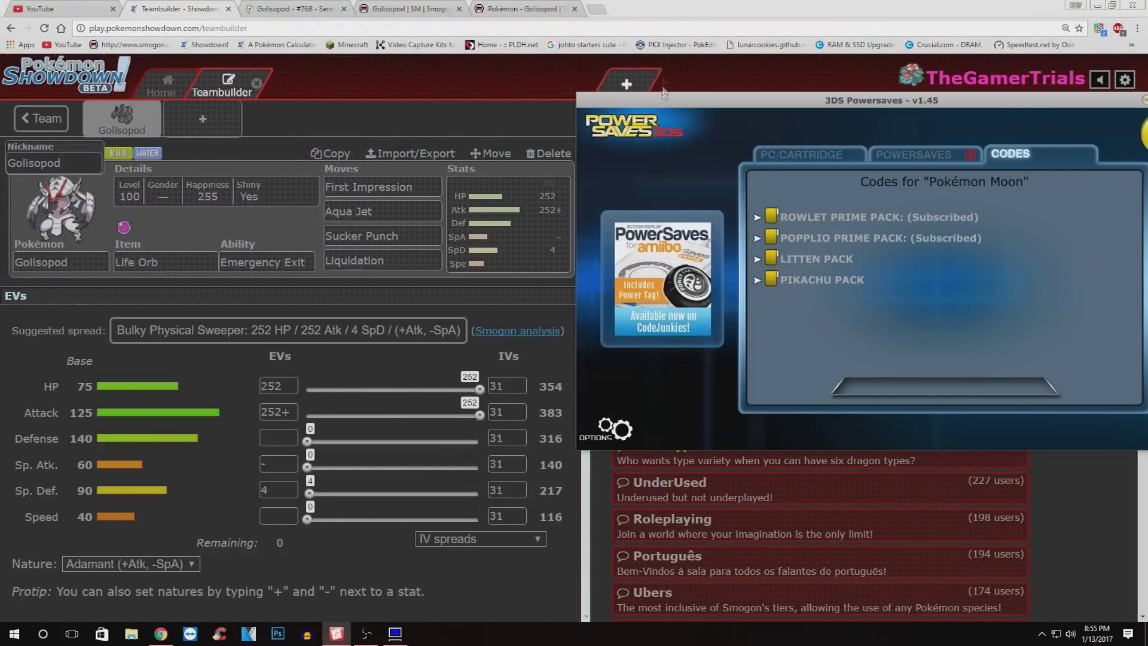
drag(730, 124, 685, 128)
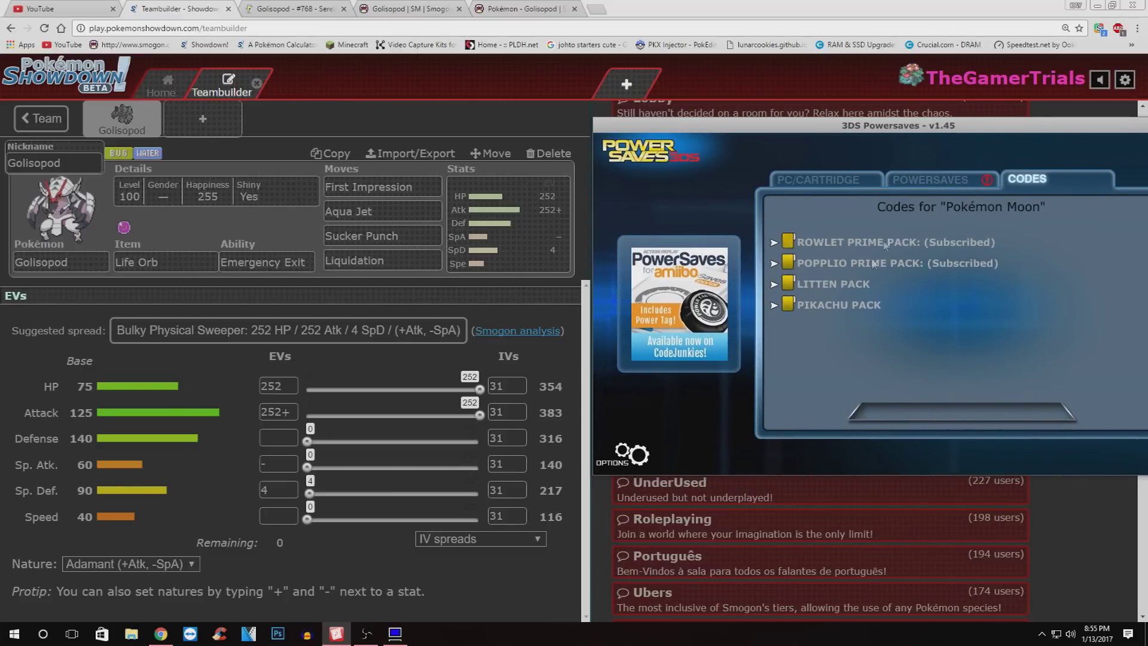
Choose the caught-ball code for Box 1 Slot 1 in the Popplio Prime Pack's Pokeball Caught modifier group.
click(780, 254)
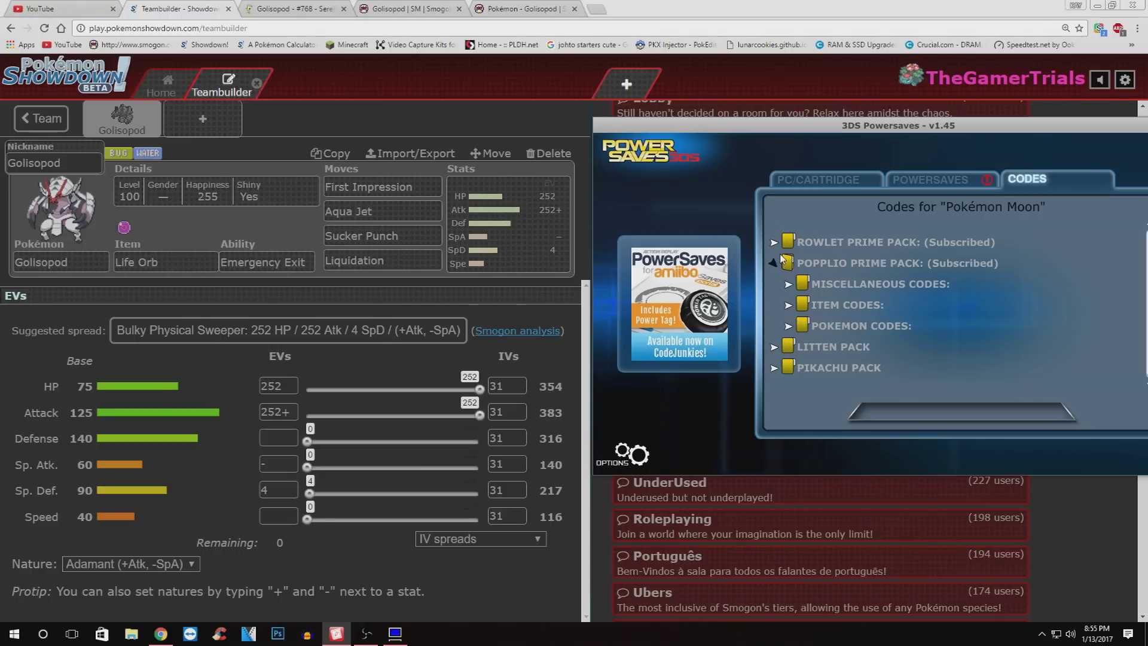
click(790, 325)
scroll(792, 329, down, 1)
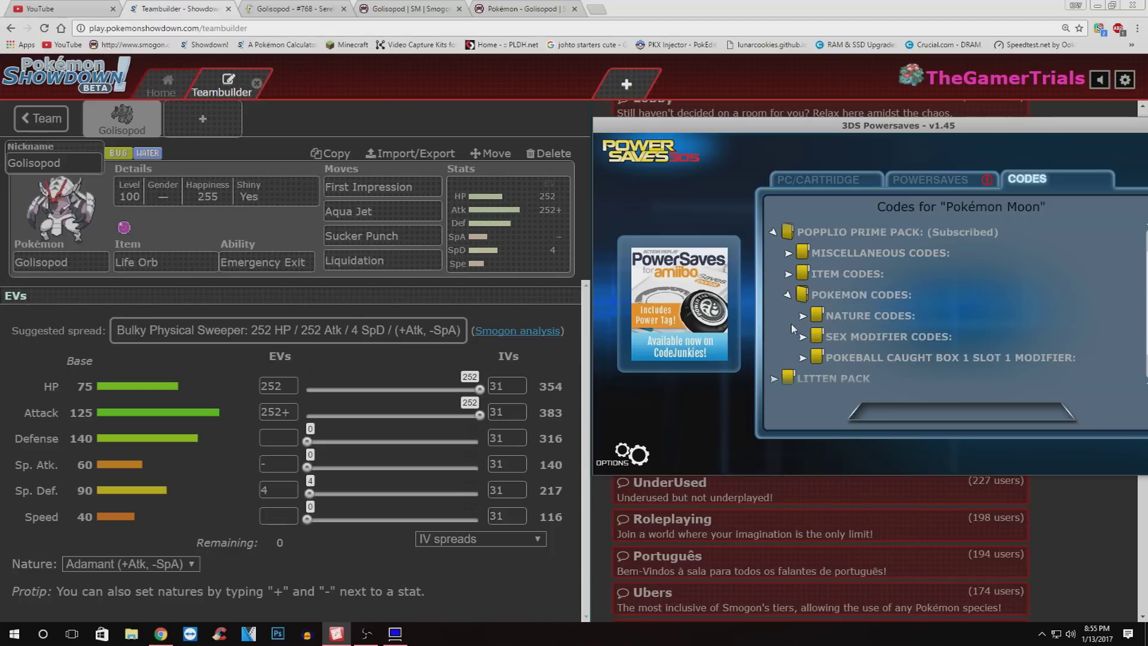
click(810, 360)
scroll(813, 359, down, 5)
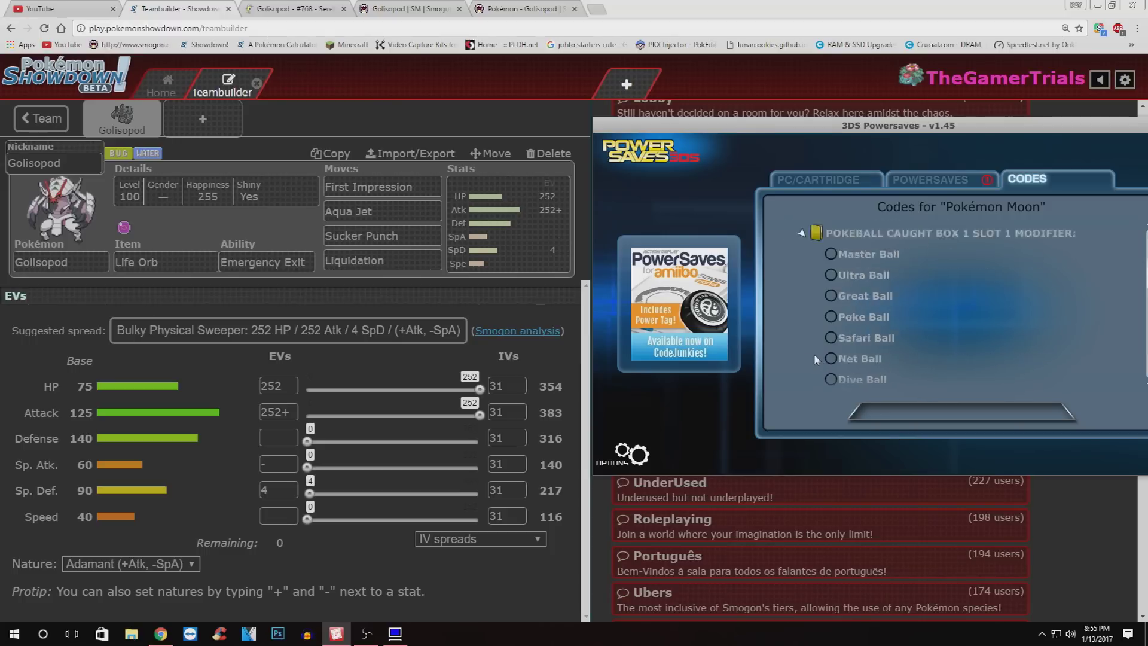
scroll(829, 350, down, 6)
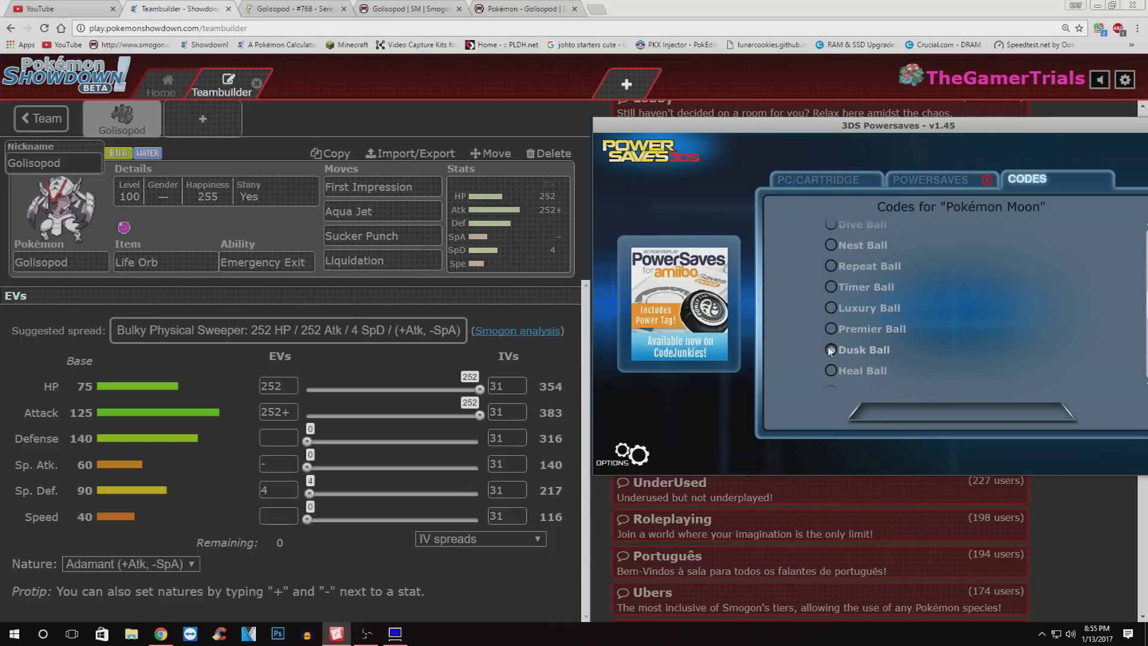
scroll(829, 346, down, 2)
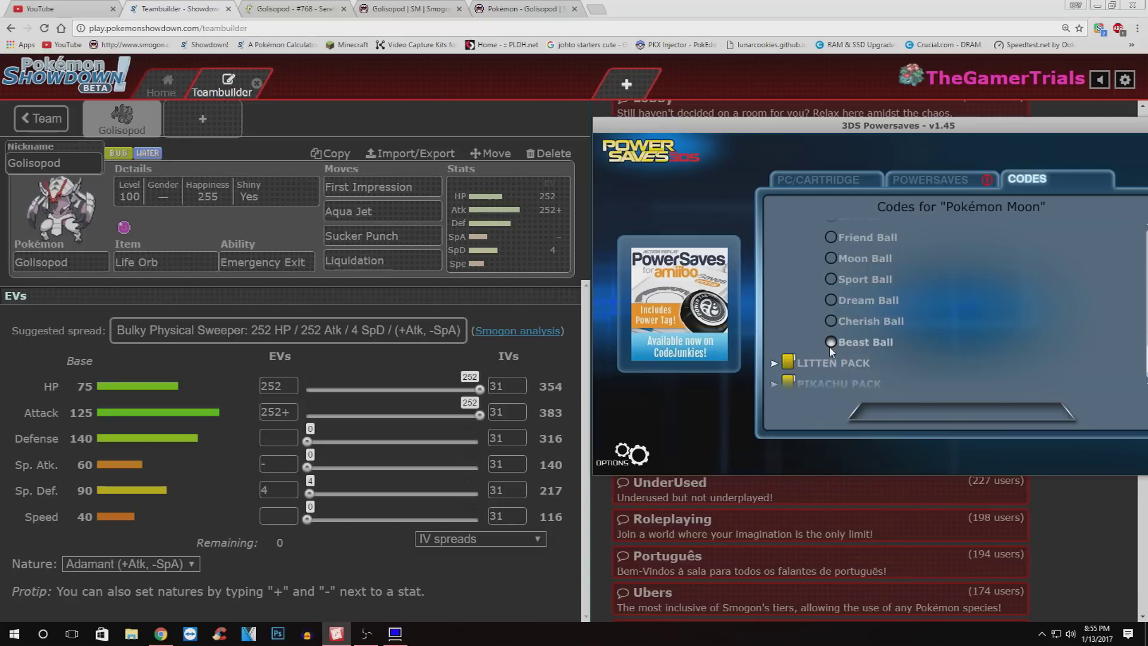
click(829, 328)
scroll(830, 333, up, 2)
scroll(829, 333, up, 5)
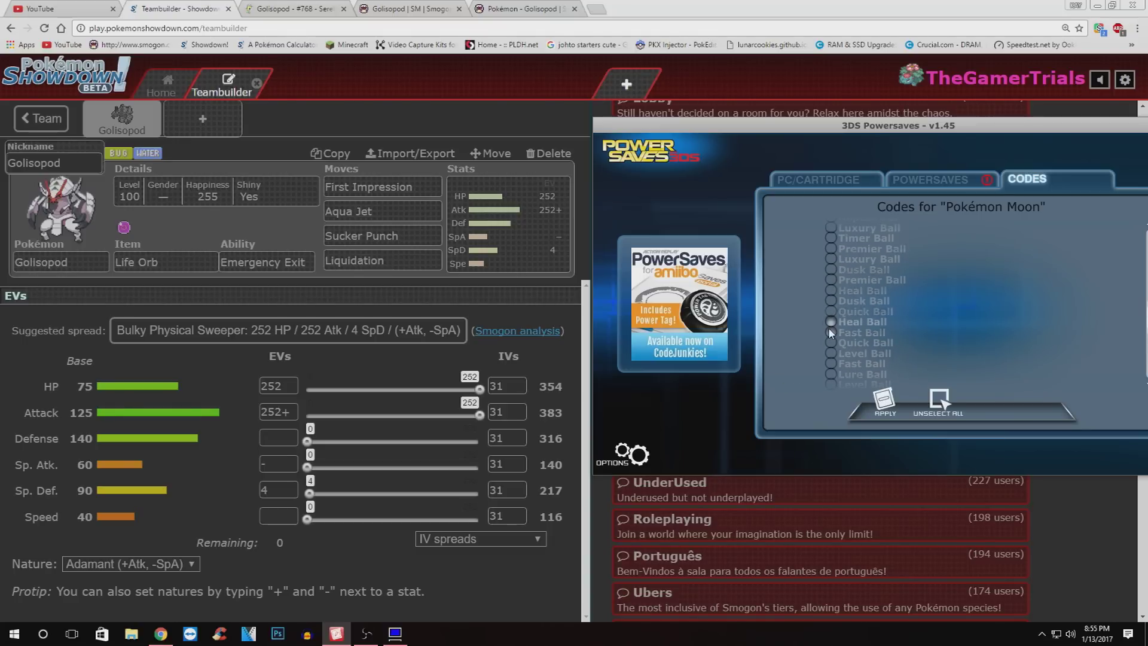
scroll(830, 333, up, 5)
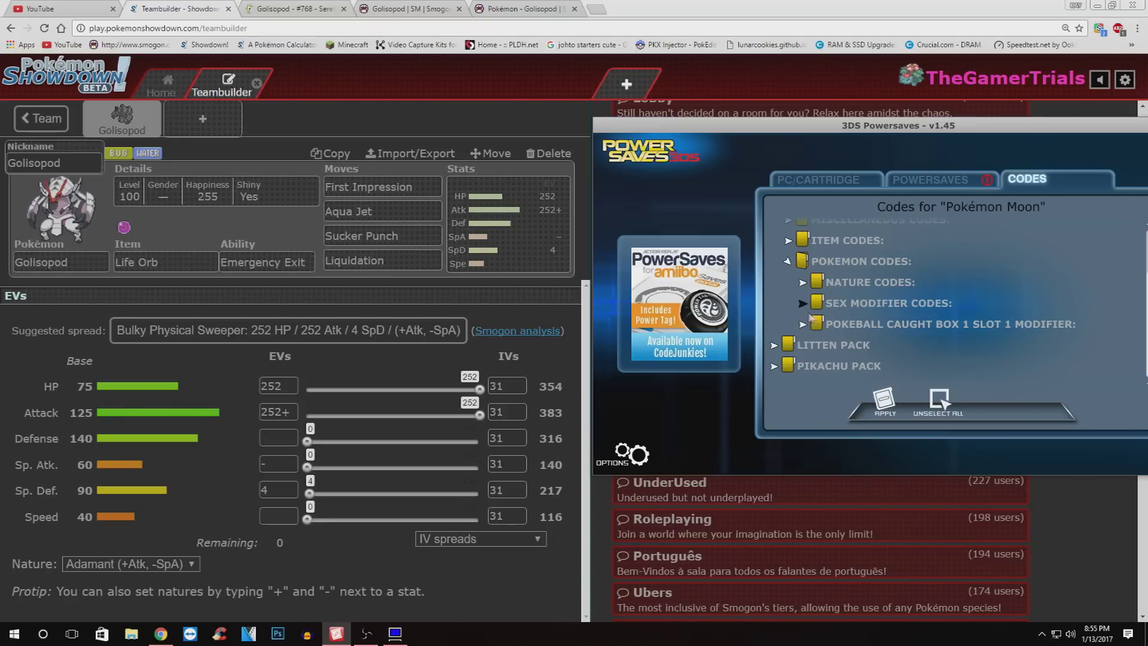
Select the Adamant nature code for Box 1 Slot 1 in the Popplio Prime Pack and collapse the nature codes.
click(802, 283)
click(815, 302)
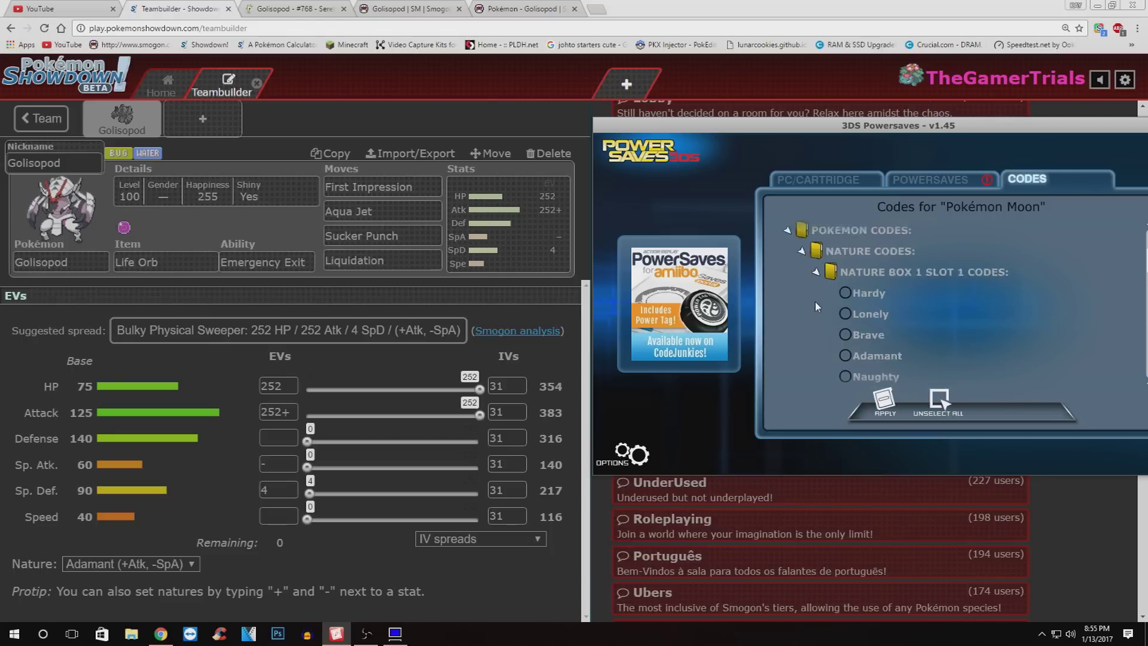
scroll(825, 303, down, 1)
click(845, 293)
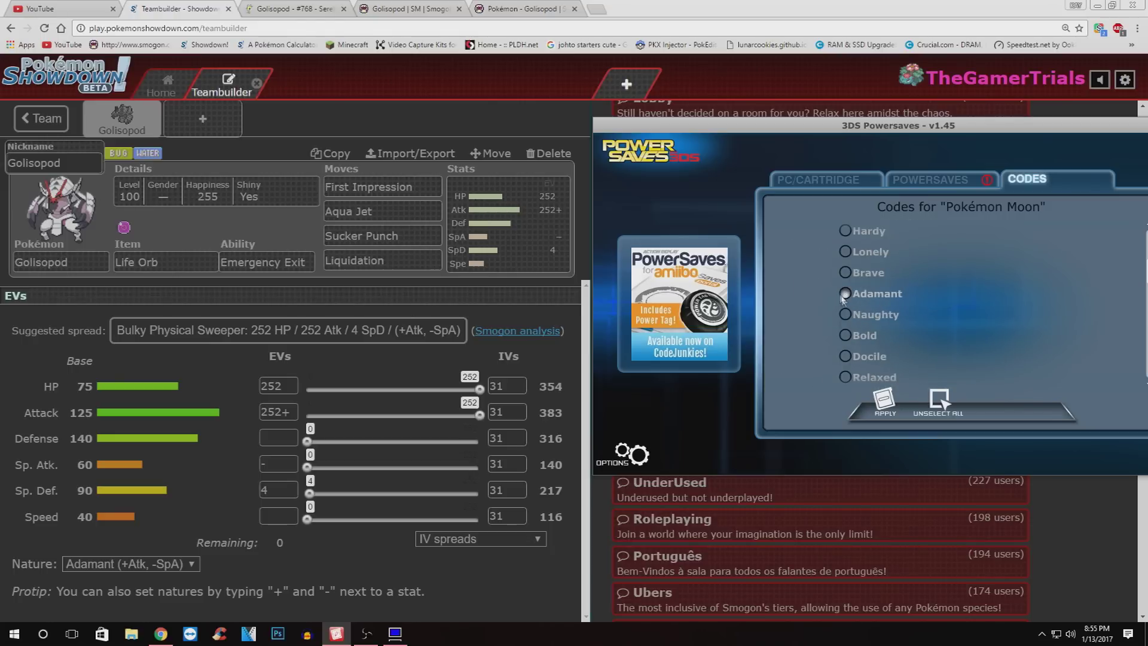
scroll(837, 311, up, 3)
click(818, 335)
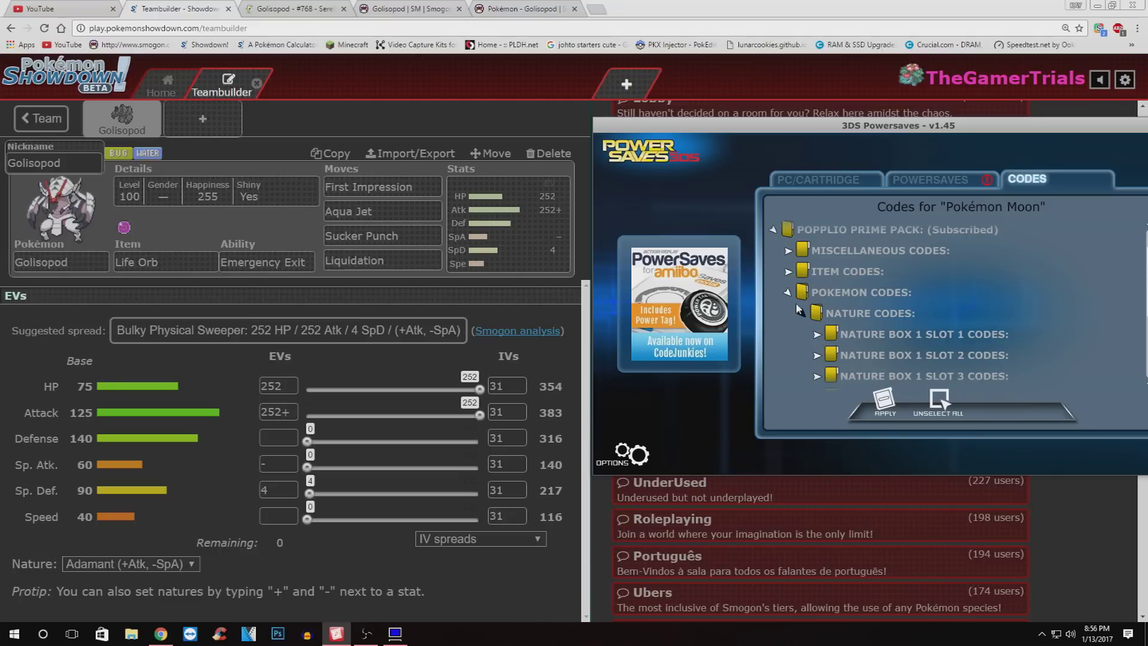
click(800, 312)
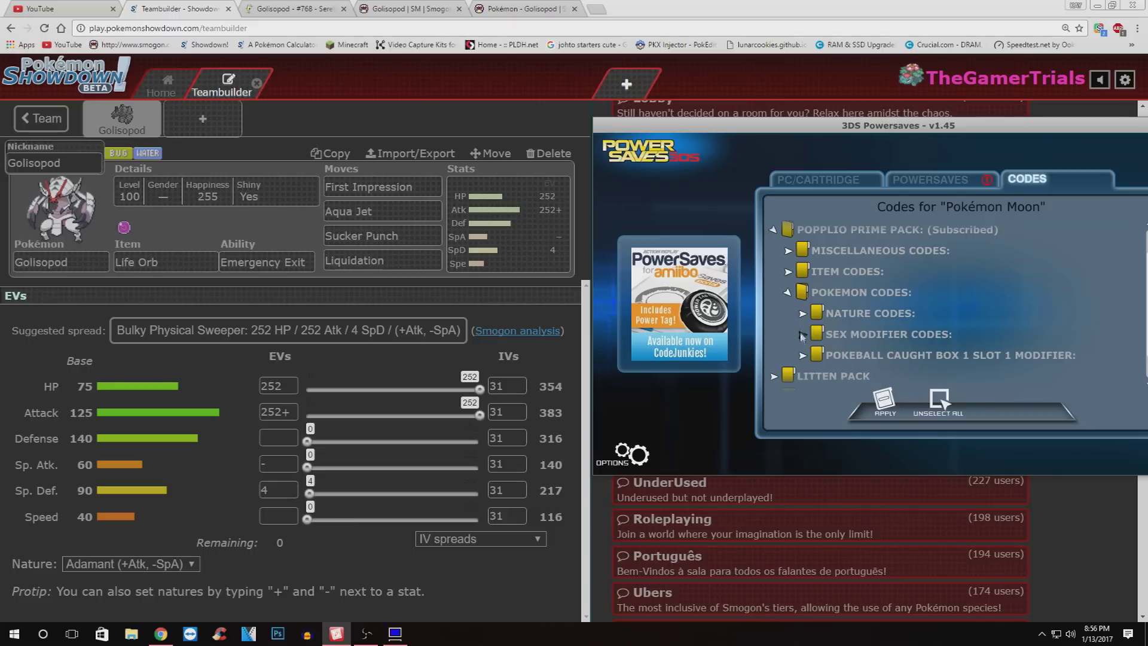
Look over the Sex Modifier options for Box 1 Slot 1 and collapse the Popplio Prime Pack.
click(802, 335)
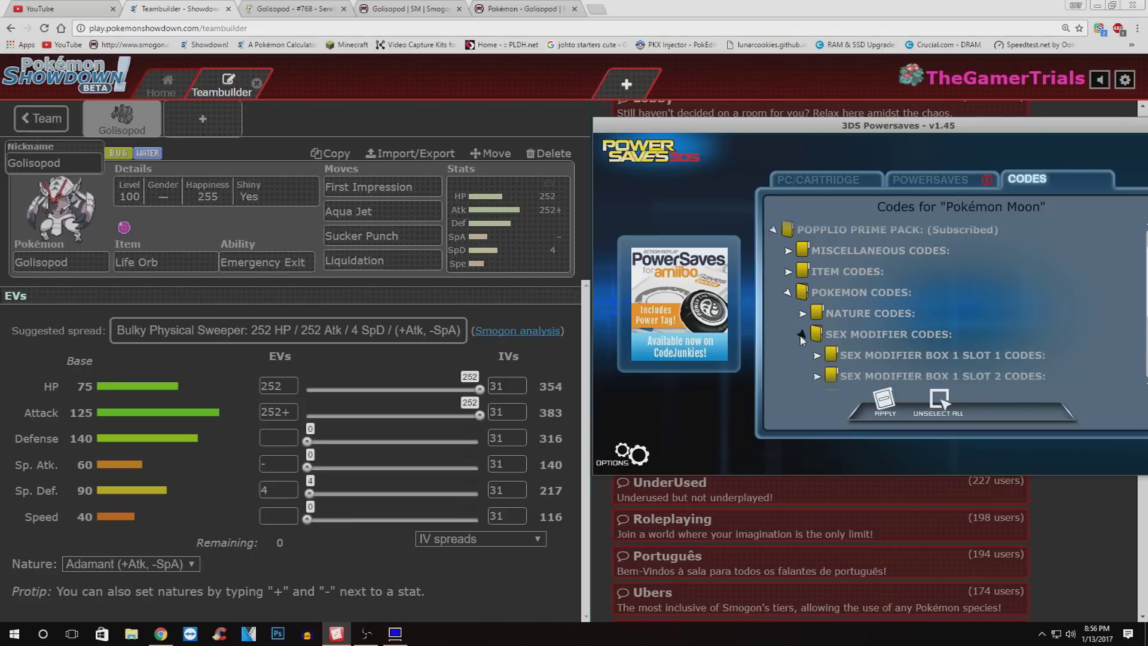
click(802, 336)
click(802, 336)
scroll(804, 335, down, 1)
click(816, 294)
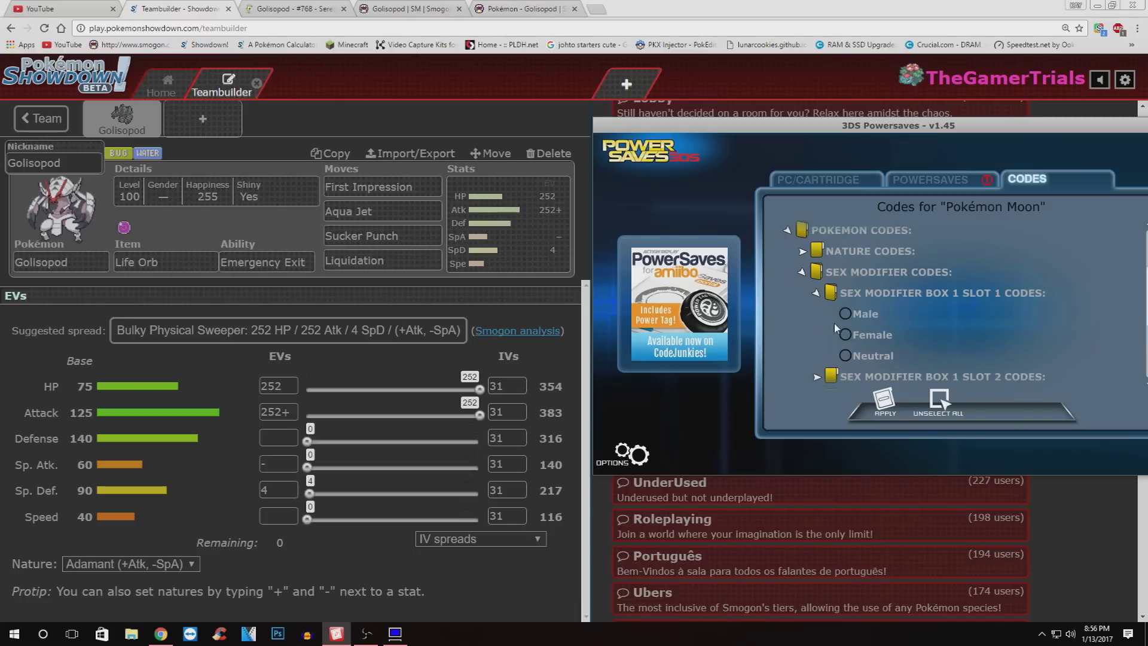
click(801, 272)
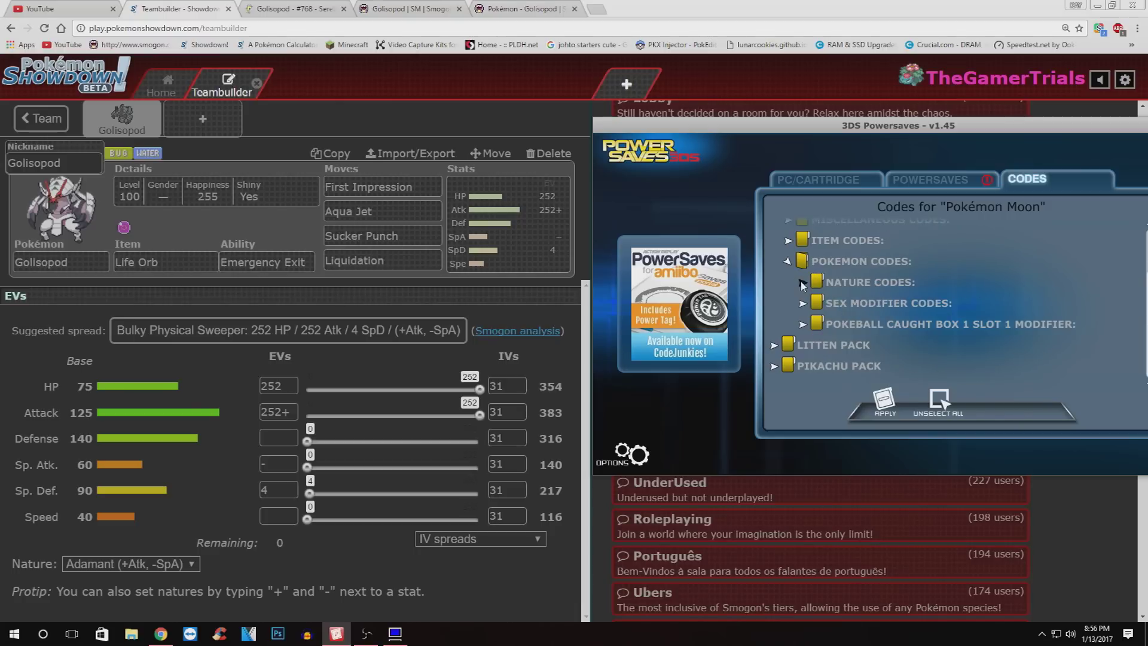
click(788, 261)
click(788, 261)
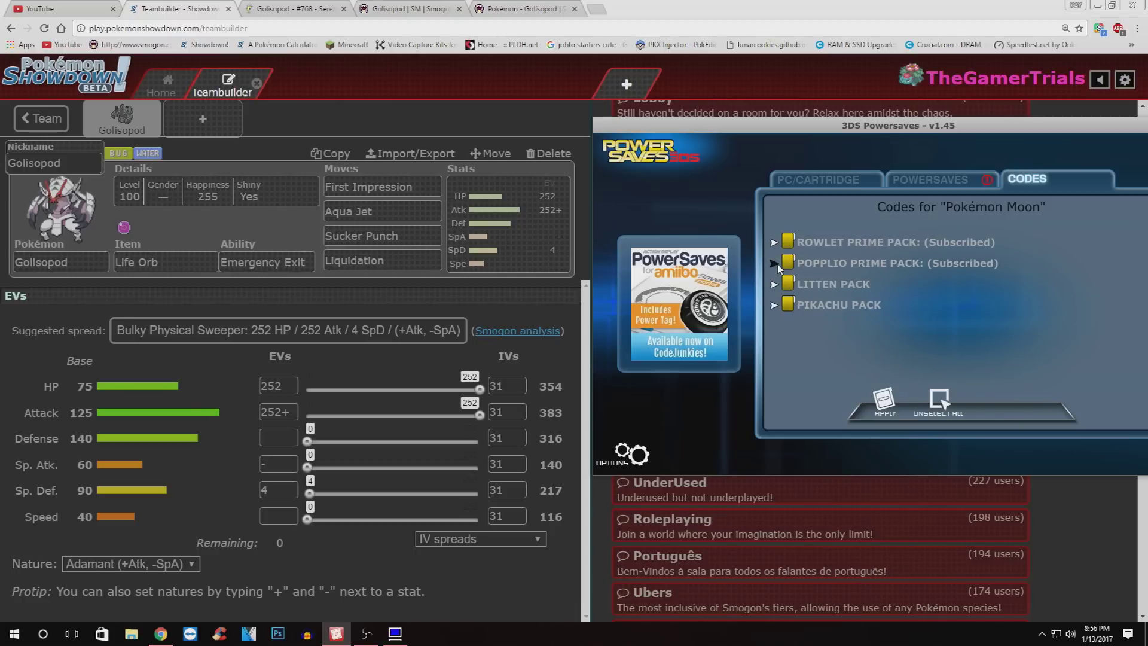
Look through the Litten Pack's item codes, including the berry and TM groups, and collapse the pack.
click(779, 285)
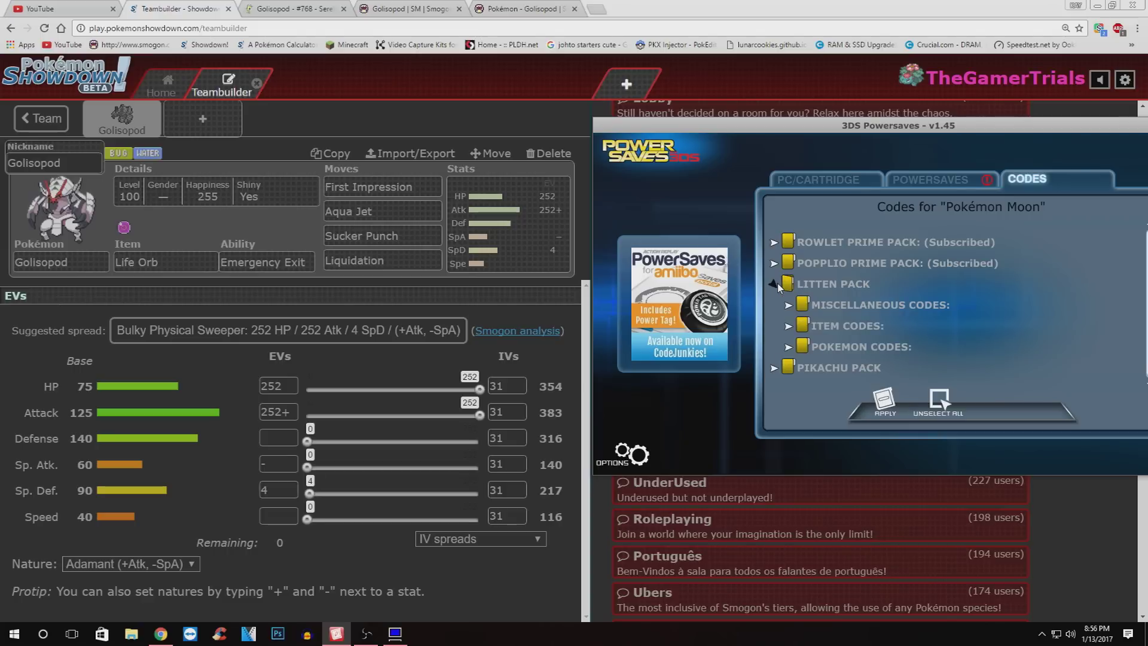
click(789, 304)
click(789, 304)
click(792, 321)
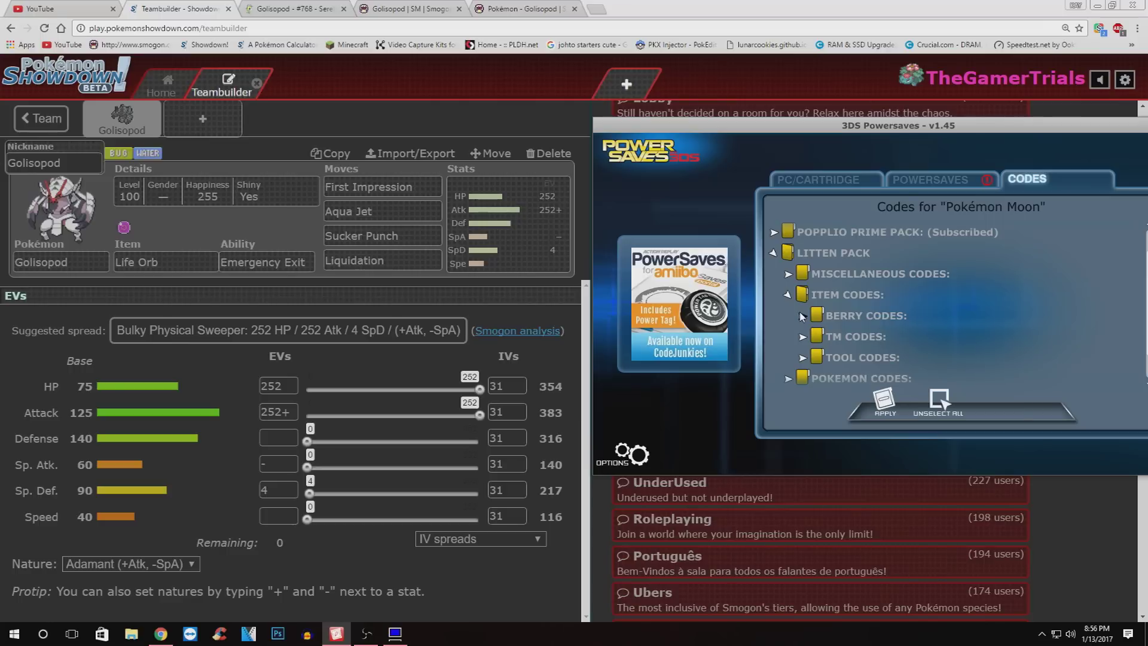
click(802, 316)
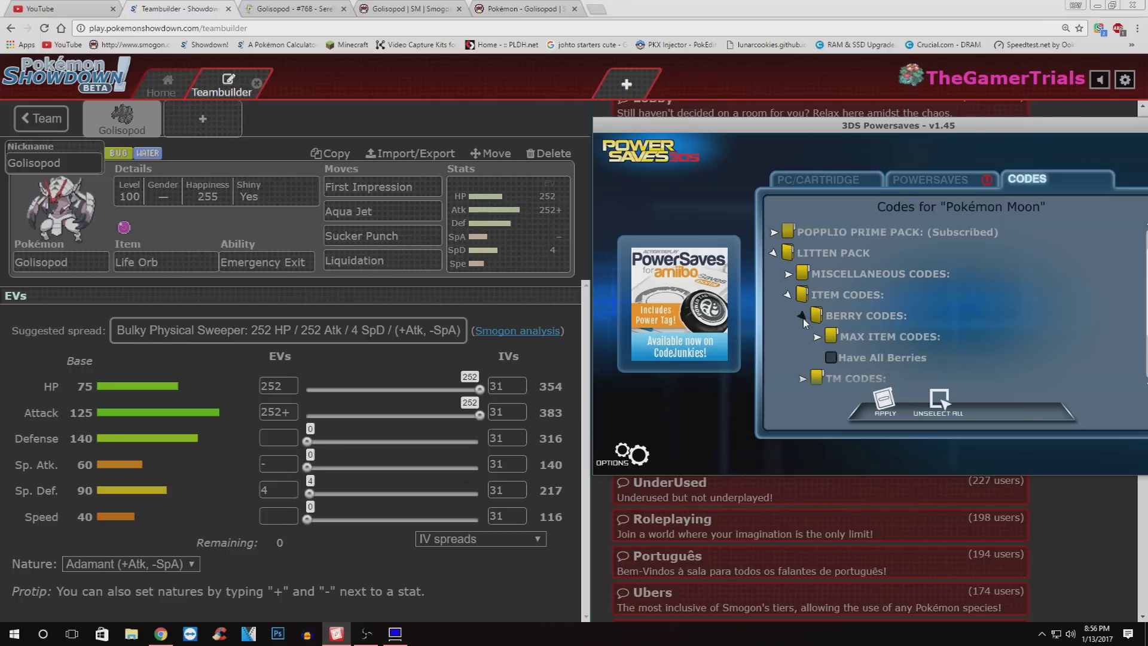
click(803, 316)
click(802, 337)
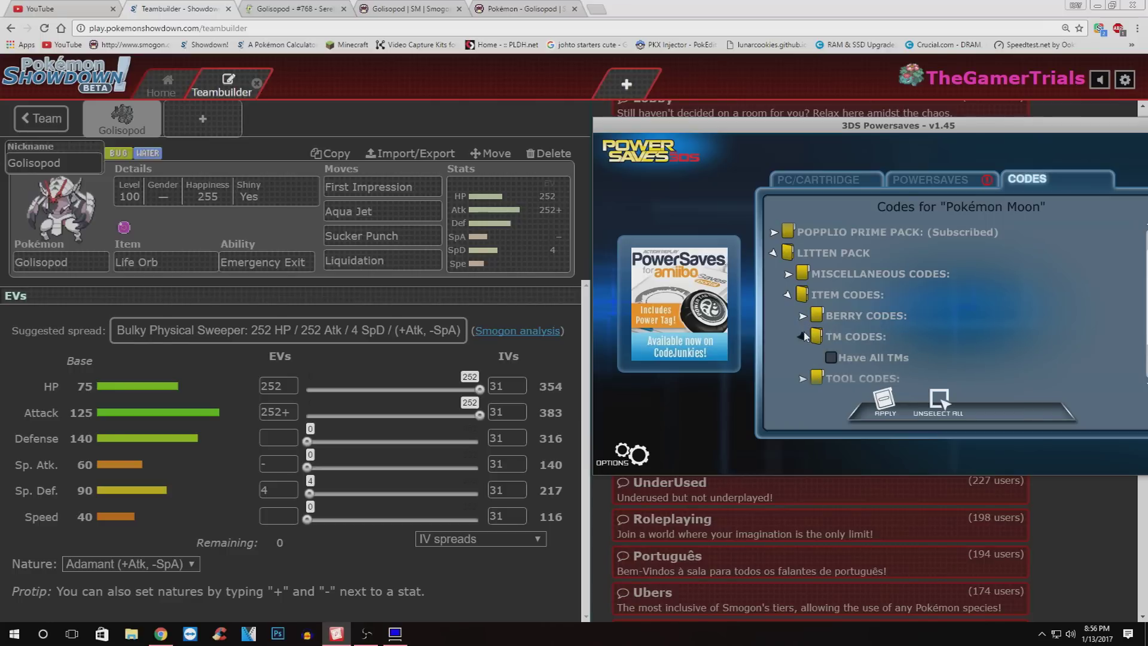
click(803, 337)
click(786, 294)
click(773, 284)
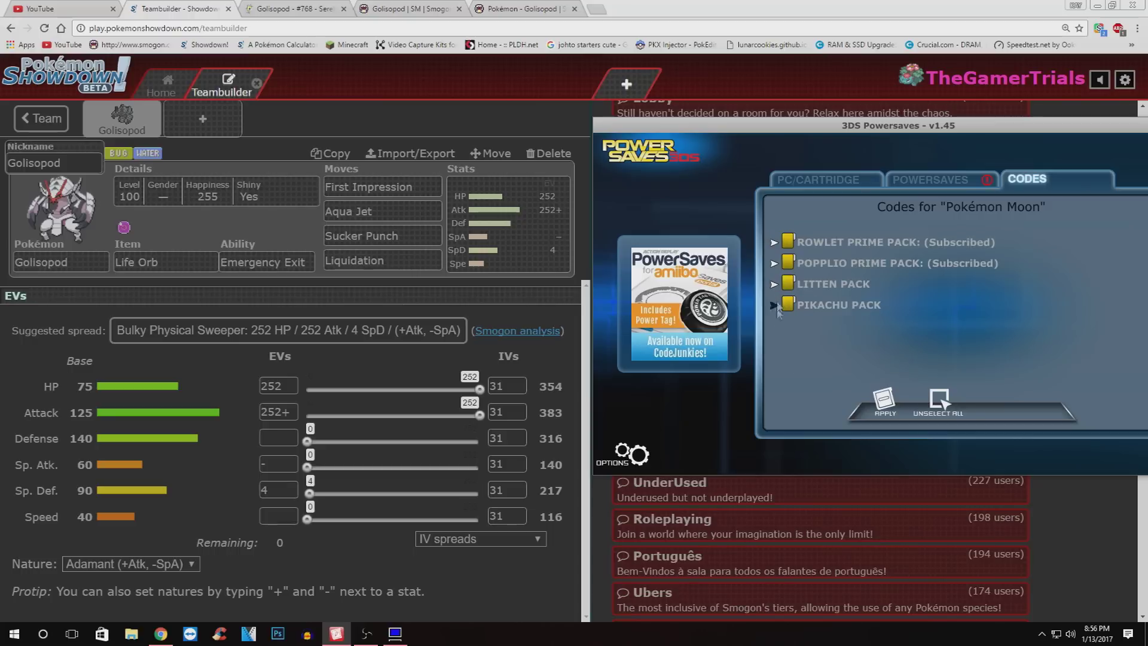
Open the Experience Modifier codes among the Pikachu Pack's Pokemon codes.
click(774, 305)
scroll(789, 307, down, 1)
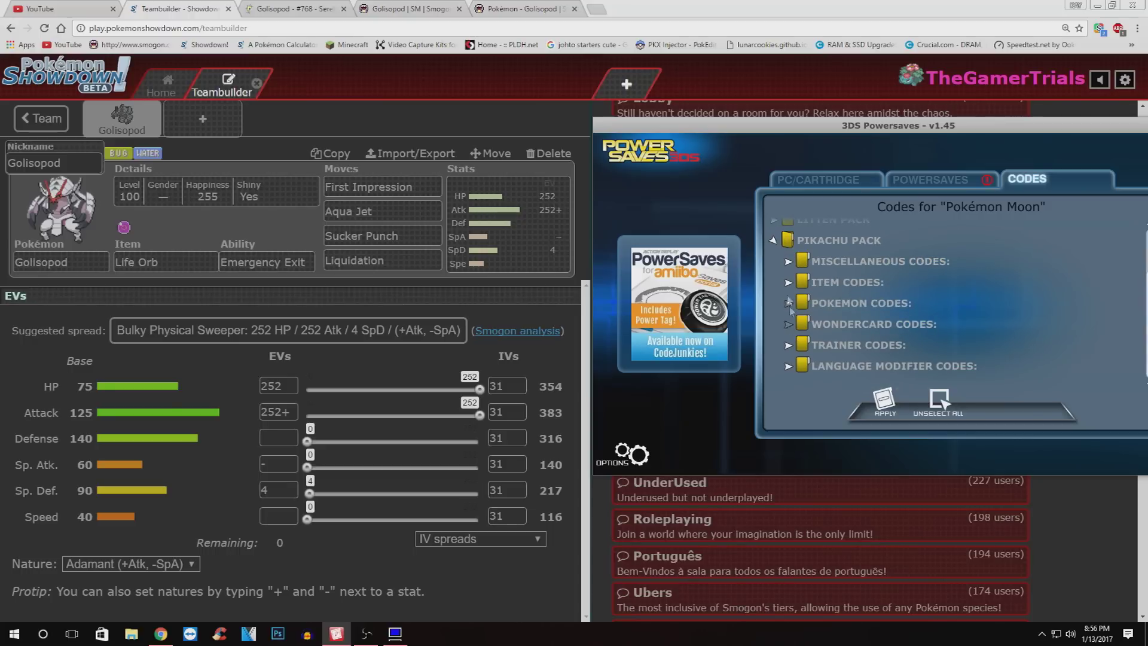
click(789, 304)
scroll(791, 304, down, 1)
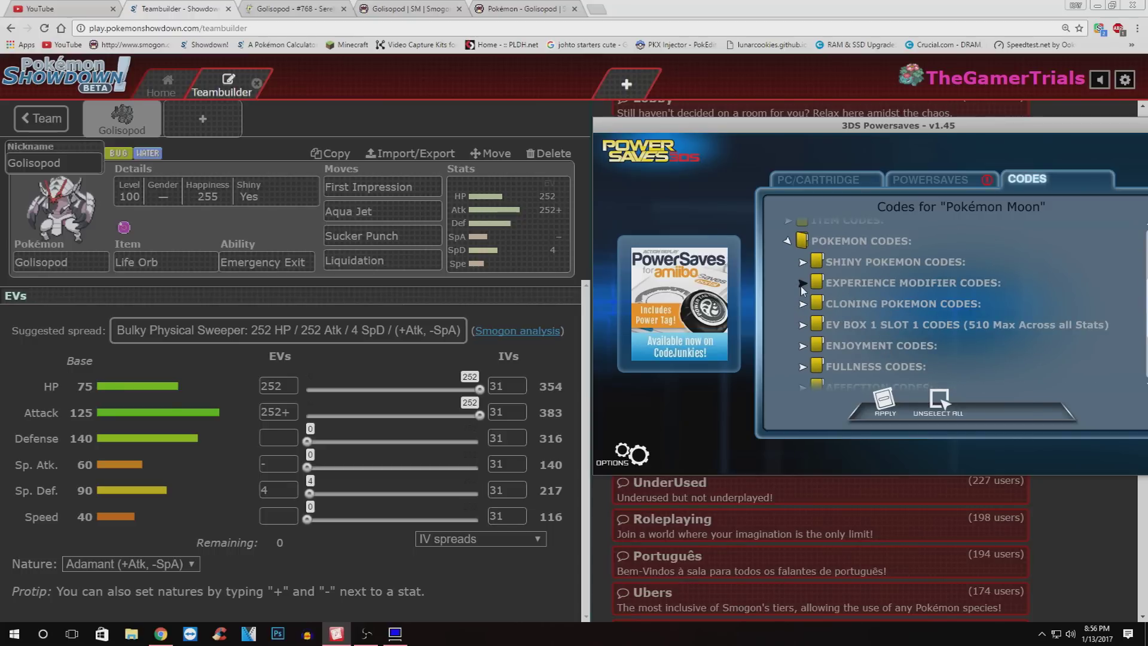
click(802, 283)
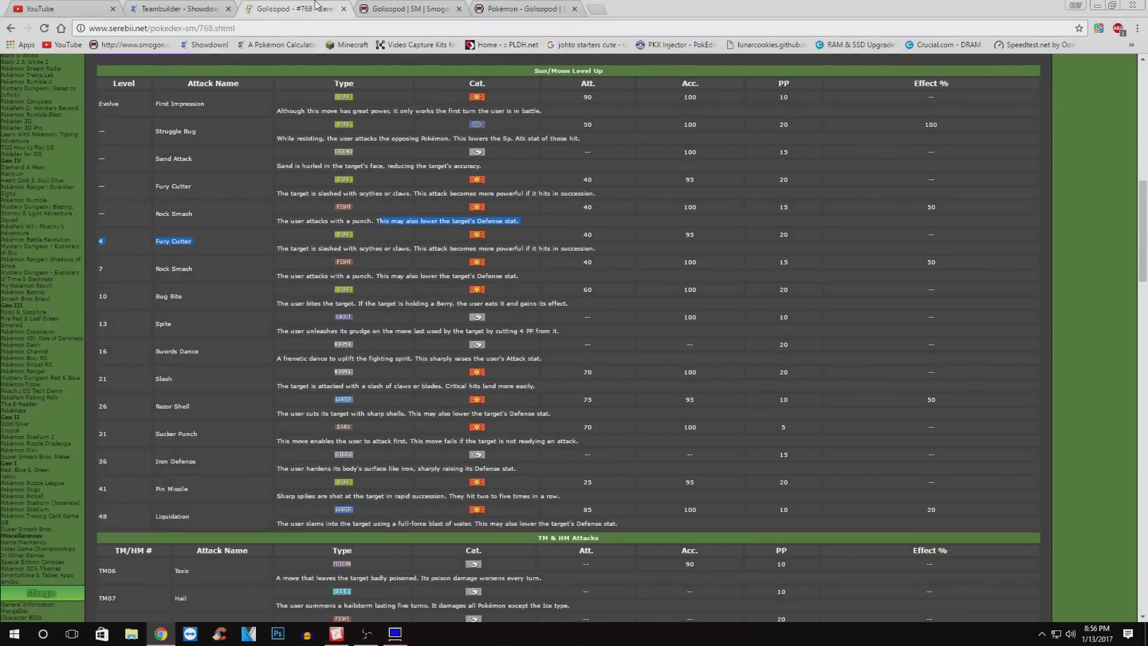
Check Golisopod's experience growth on its Serebii page and return to 3DS Powersaves beside the Teambuilder.
scroll(389, 182, up, 15)
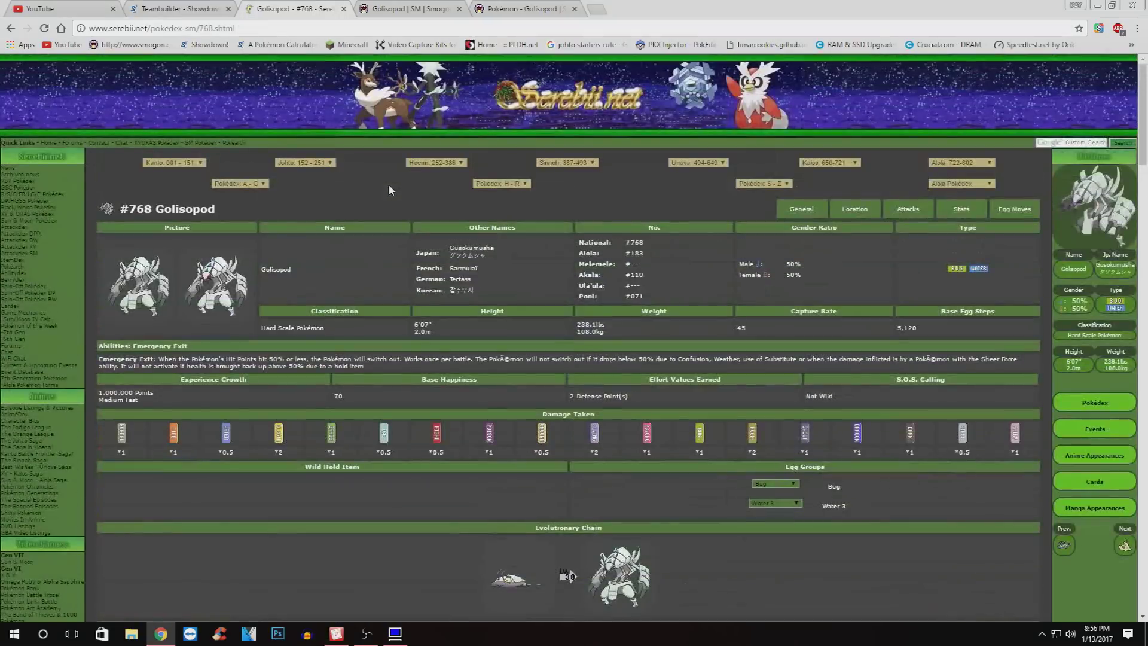
click(430, 7)
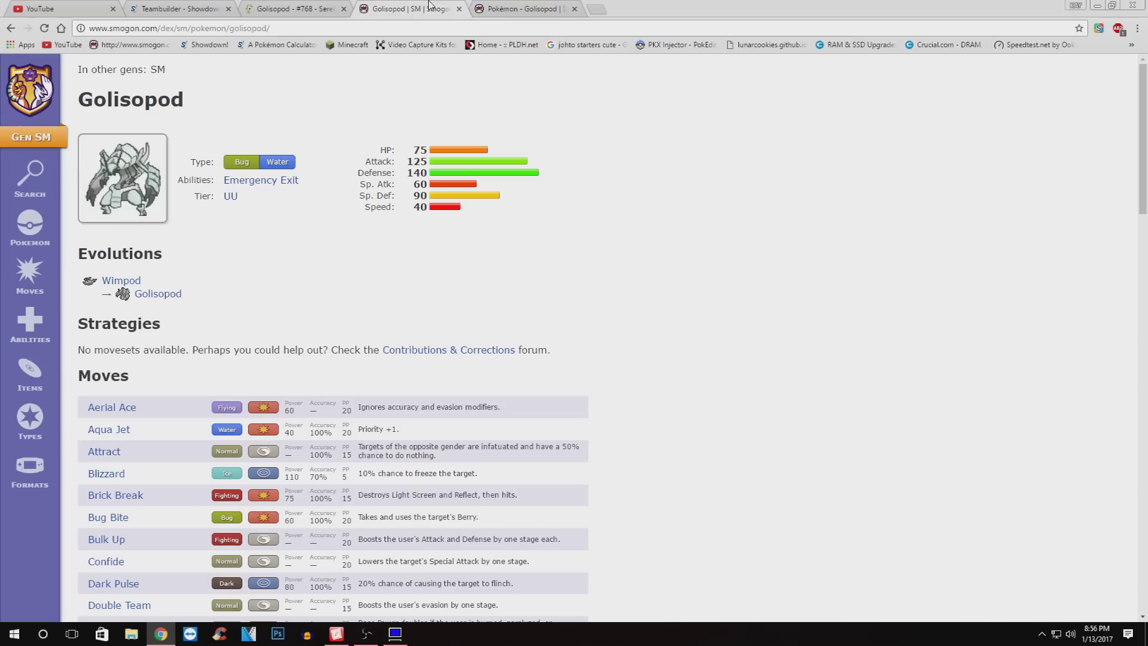
click(497, 8)
click(177, 15)
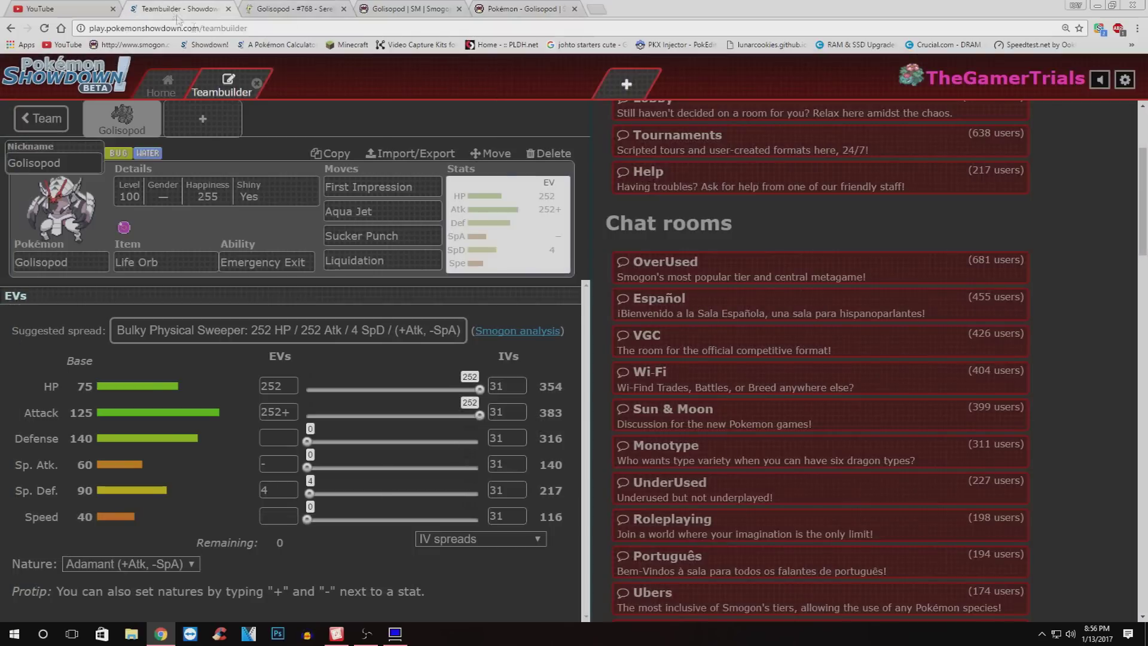
key(alt+Tab)
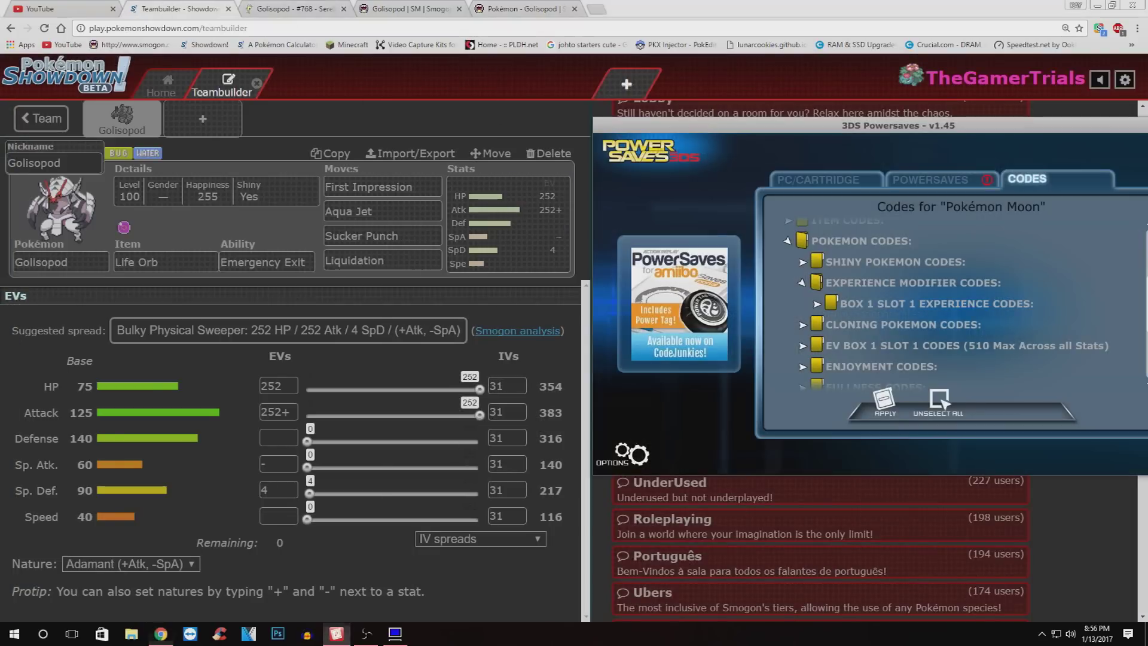
Select the 1000000 experience code for Box 1 Slot 1 and collapse the experience codes.
click(817, 304)
scroll(846, 365, down, 1)
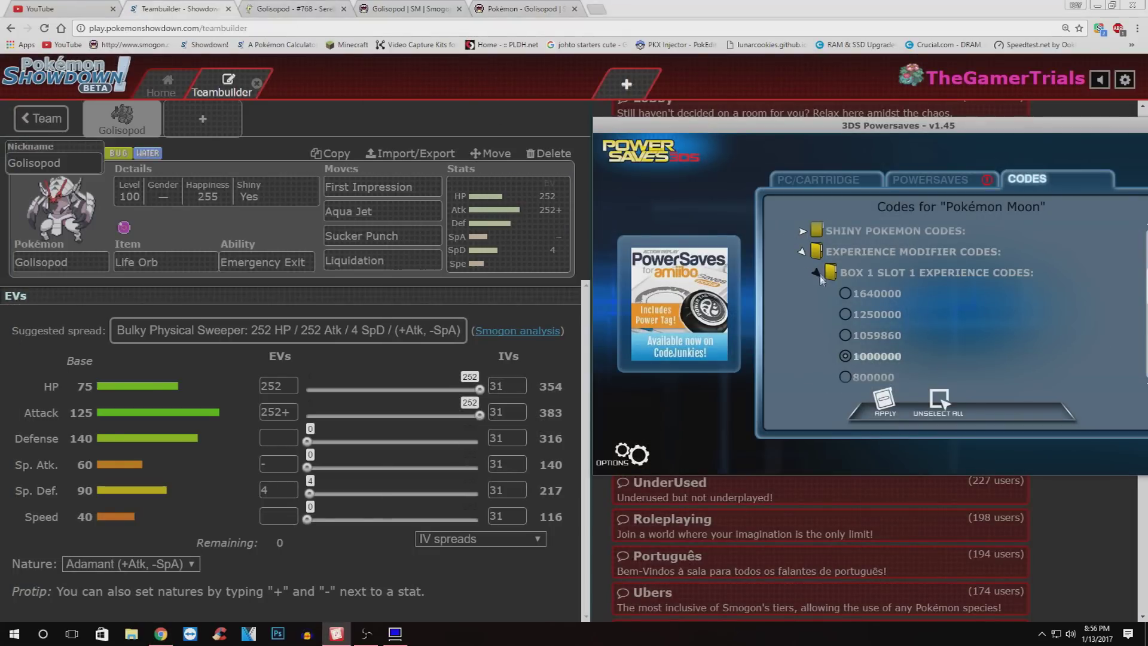
click(818, 273)
click(801, 251)
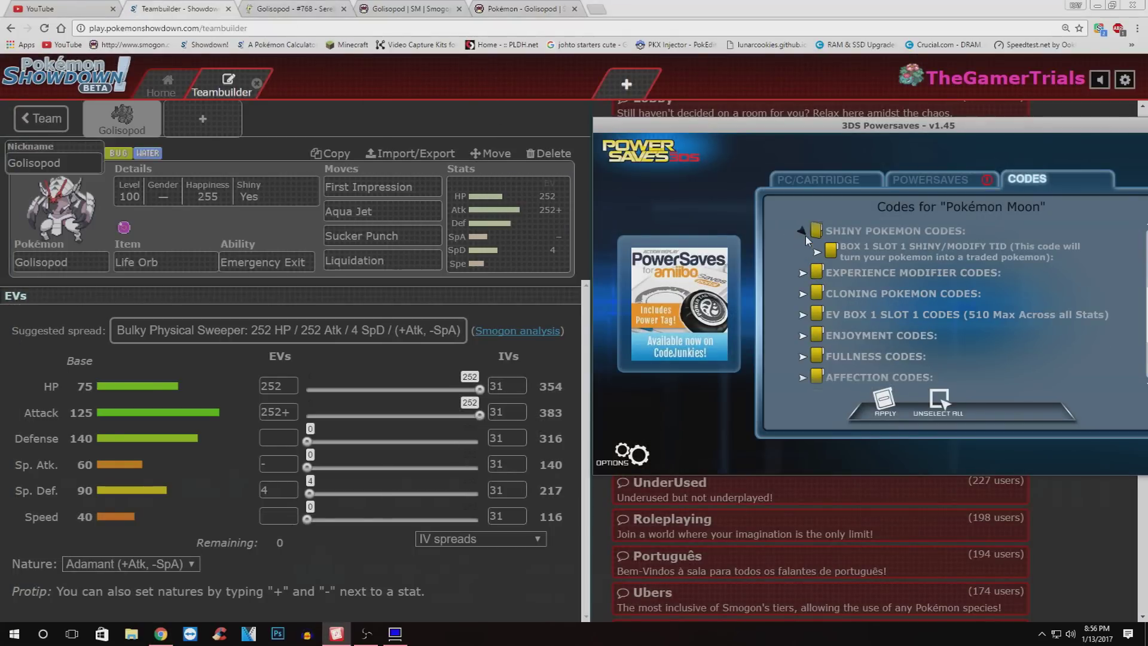
Review the Pikachu Pack's Shiny/Modify TID options for Box 1 Slot 1 and collapse the shiny codes.
click(802, 232)
click(817, 251)
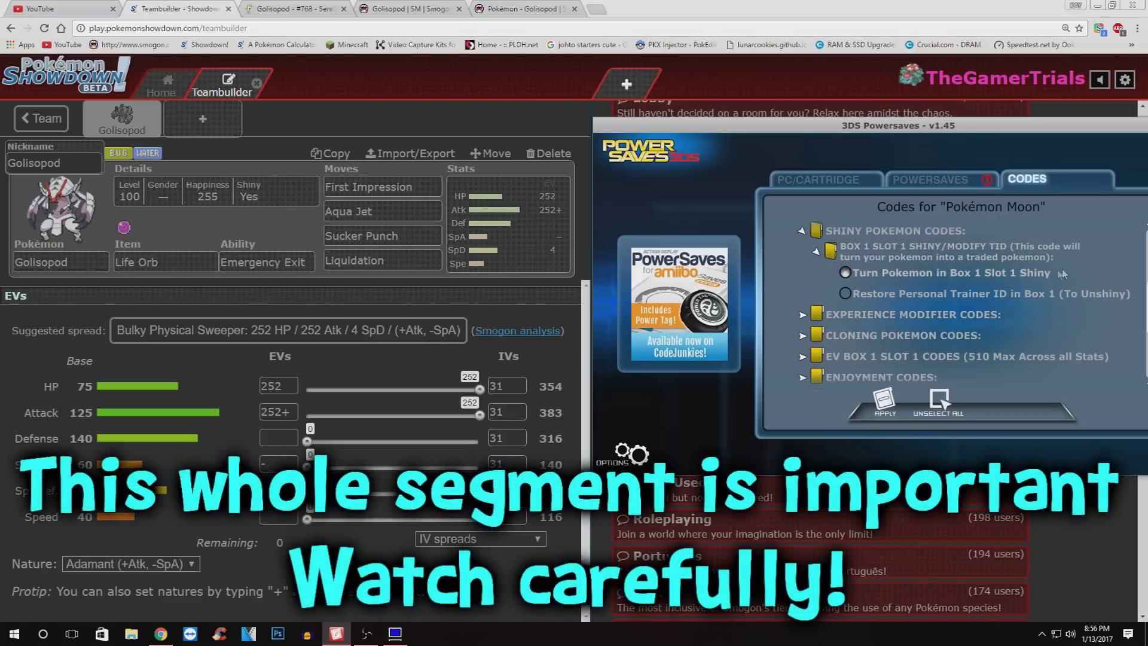
click(814, 252)
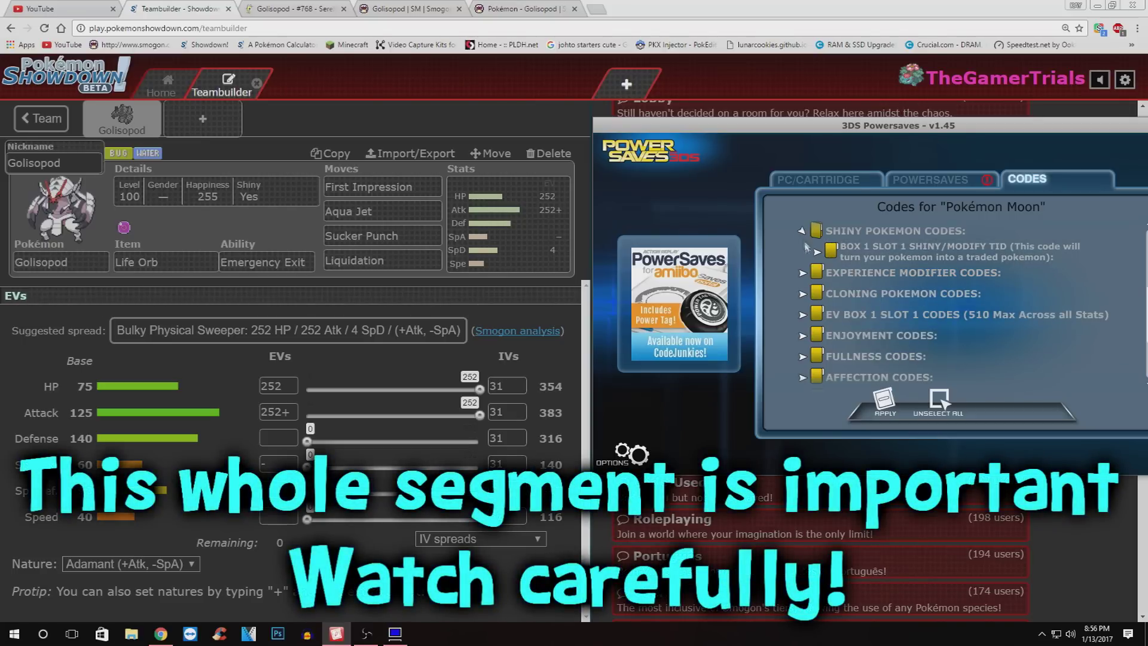
click(801, 231)
scroll(848, 339, up, 3)
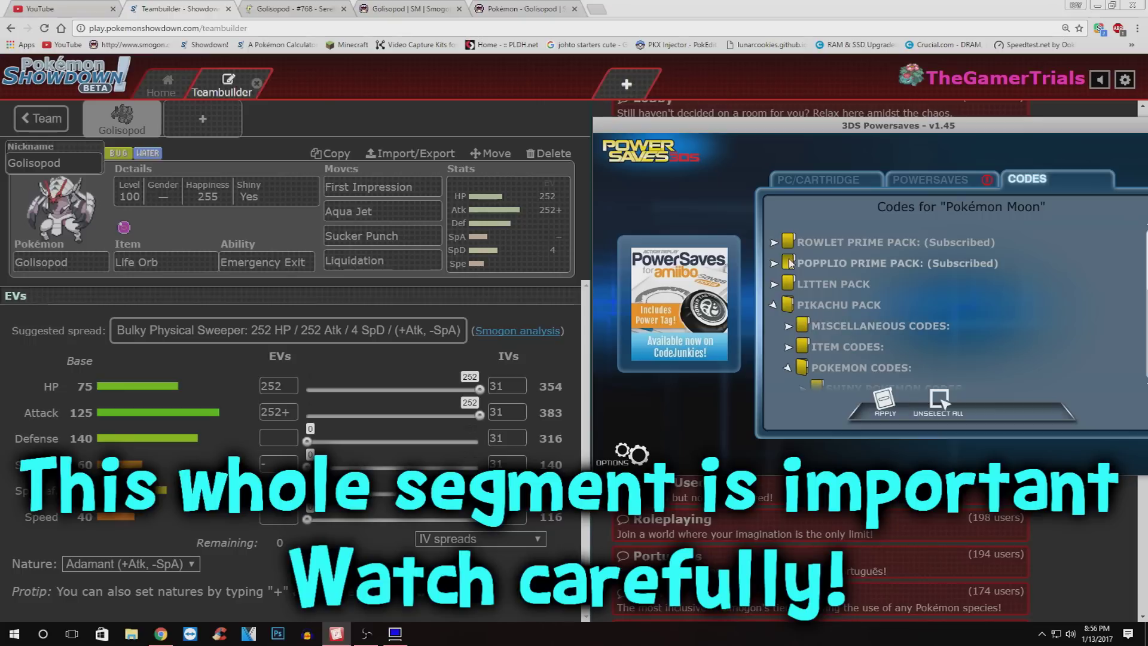
Open the Shiny/Modify PID codes under the Rowlet Prime Pack's Pokemon codes.
click(773, 241)
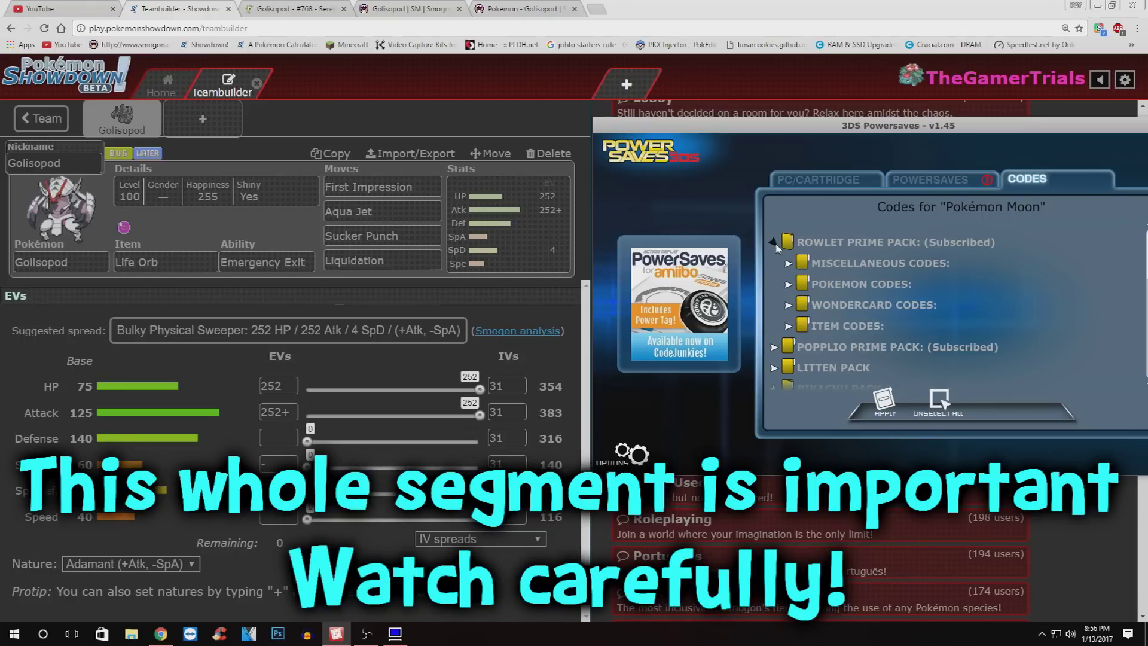
click(788, 283)
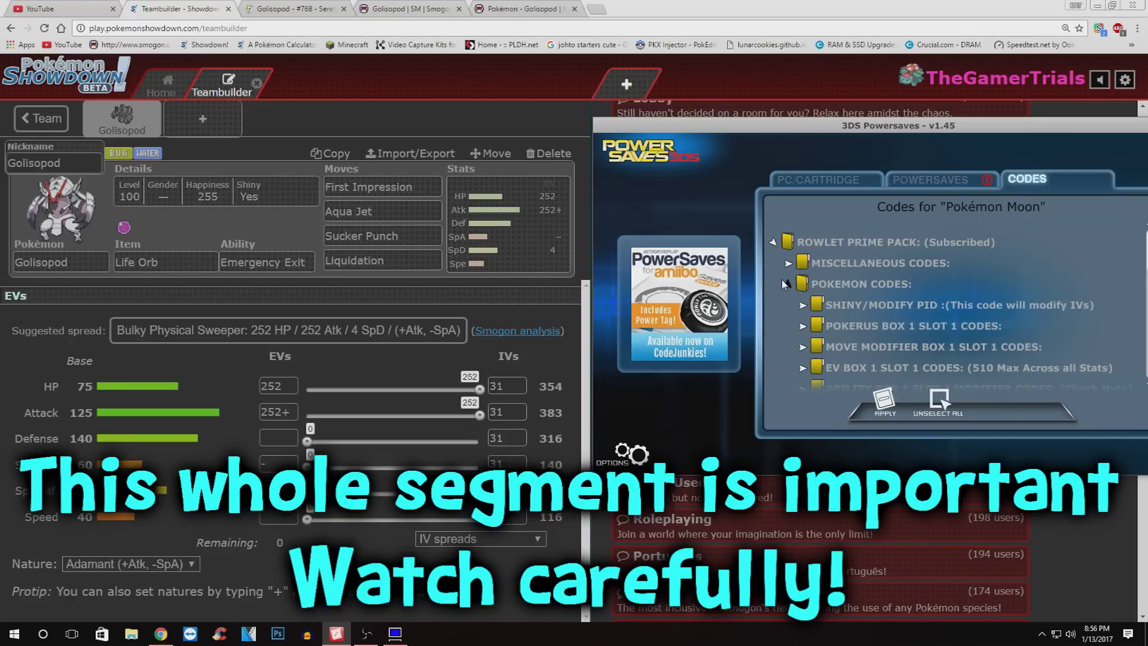
click(803, 306)
scroll(806, 313, down, 1)
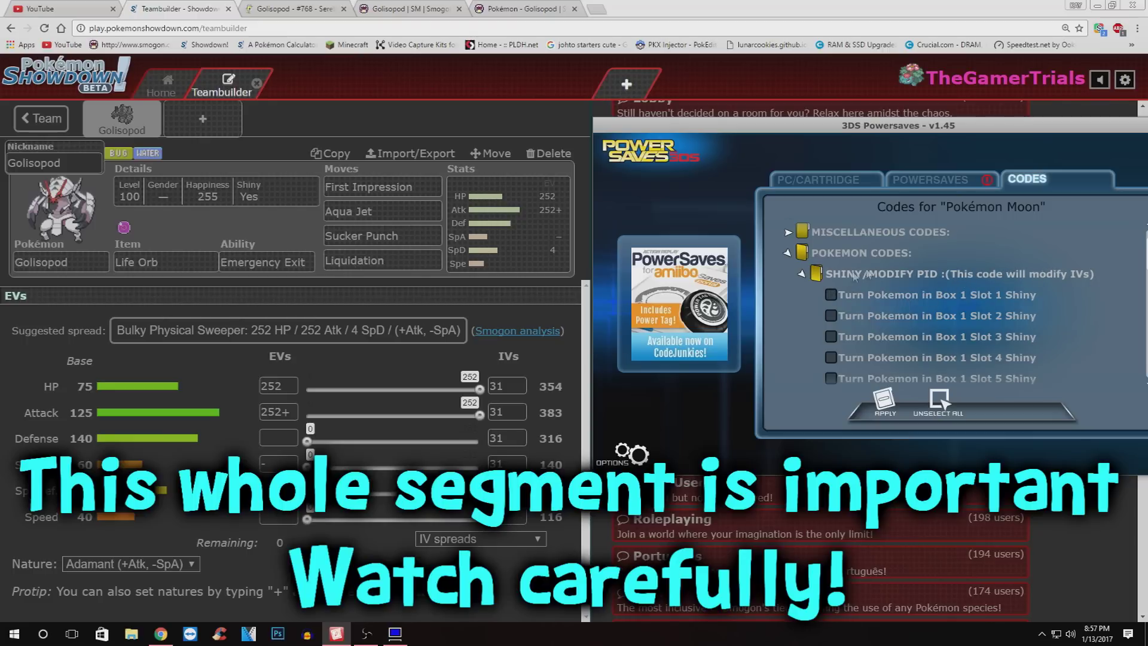
Collapse the Shiny/Modify PID codes, the Pokemon codes and the Rowlet Prime Pack.
click(801, 274)
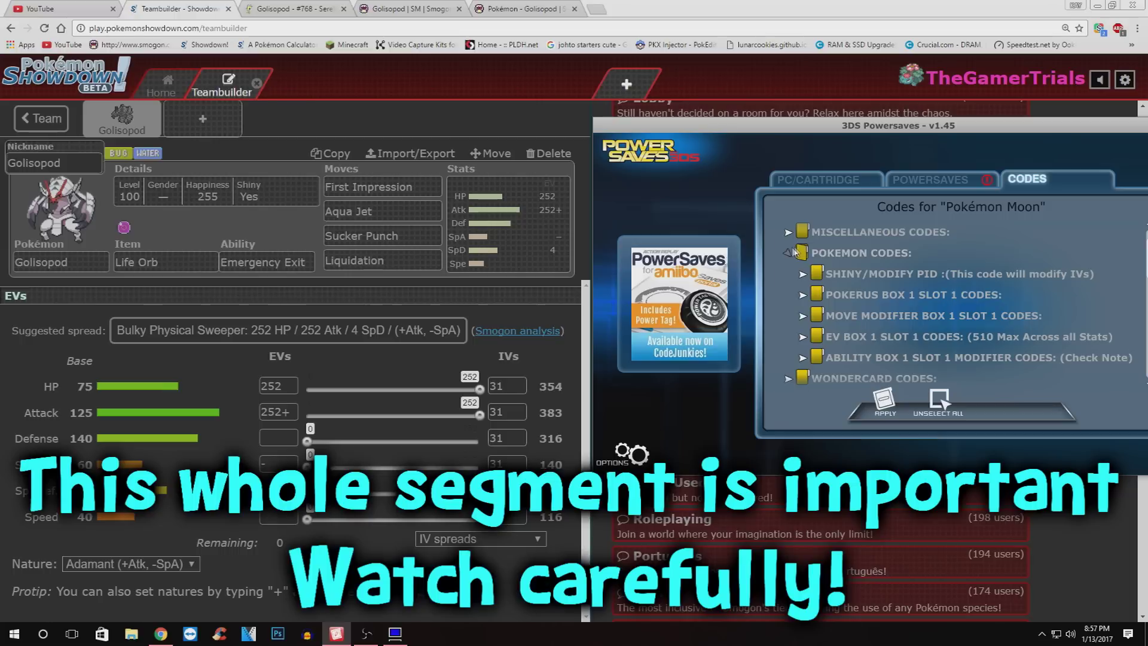
click(794, 252)
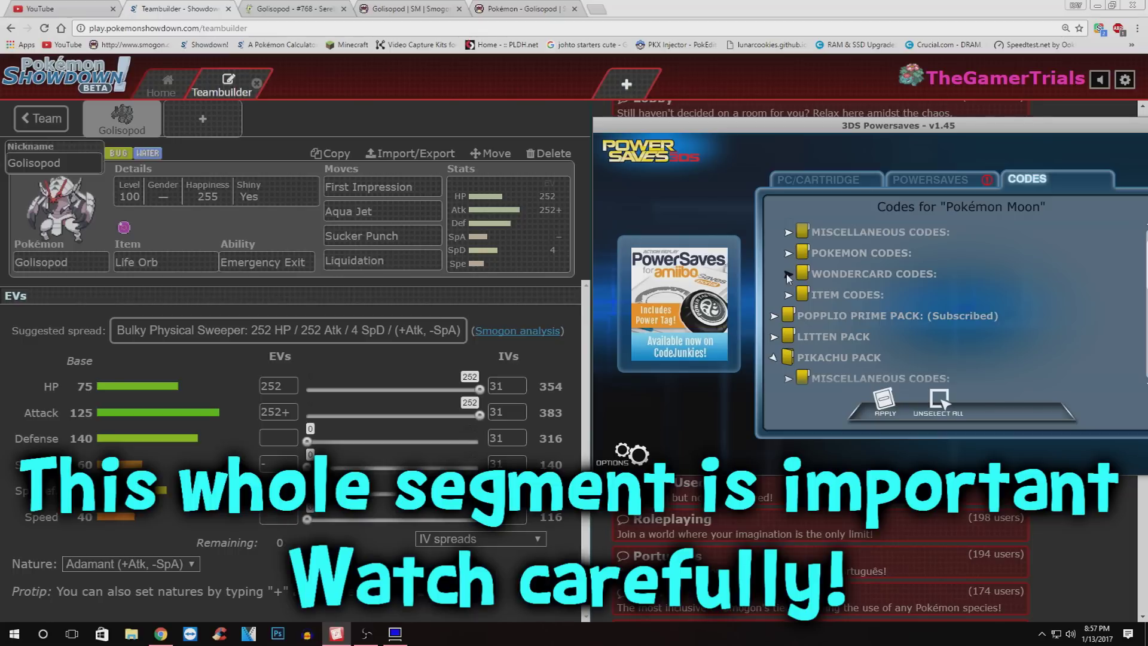
scroll(783, 248, up, 1)
click(782, 247)
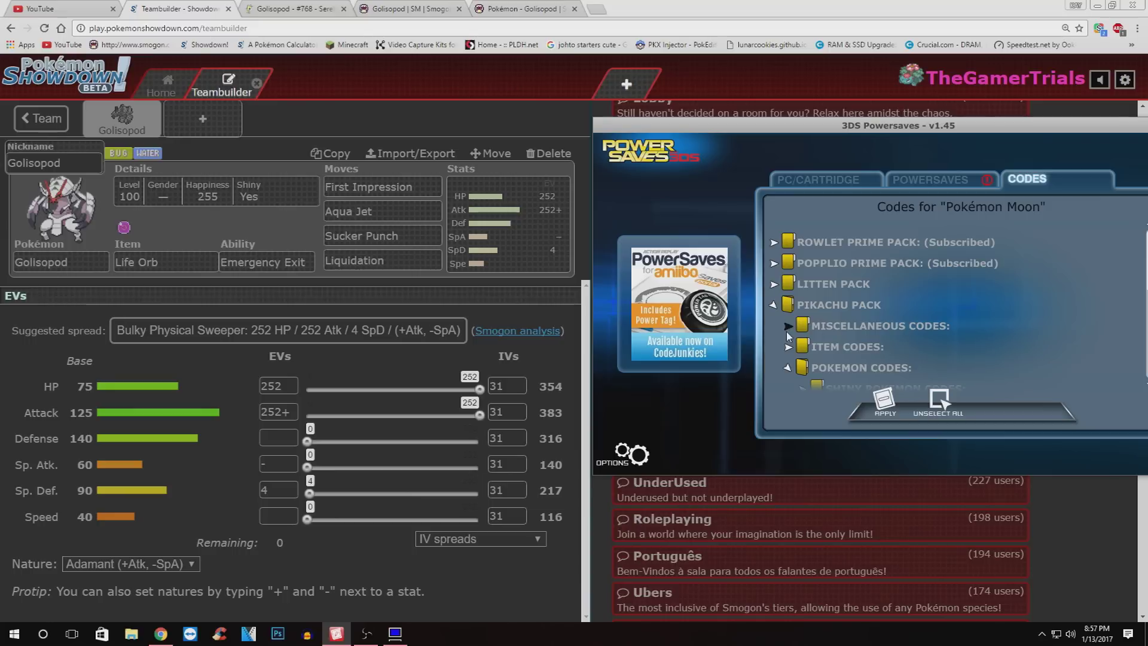
click(773, 242)
click(773, 242)
Check the EV Box 1 Slot 1 codes in the Pikachu Pack and collapse the pack's Pokemon codes.
scroll(788, 329, down, 2)
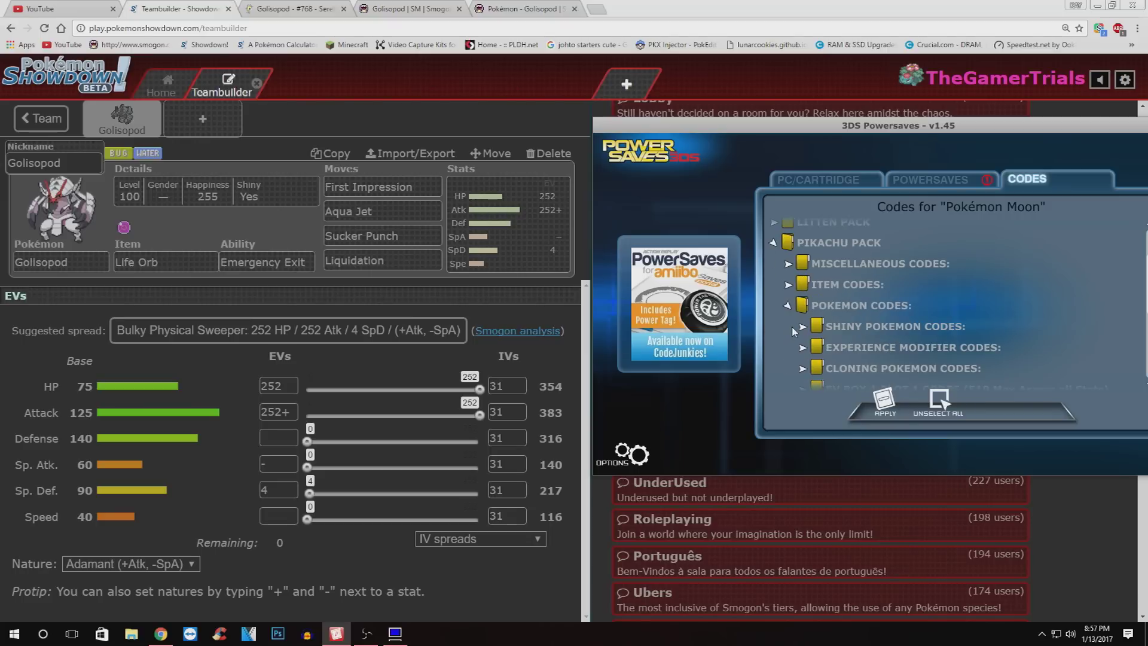
scroll(794, 331, down, 2)
click(804, 326)
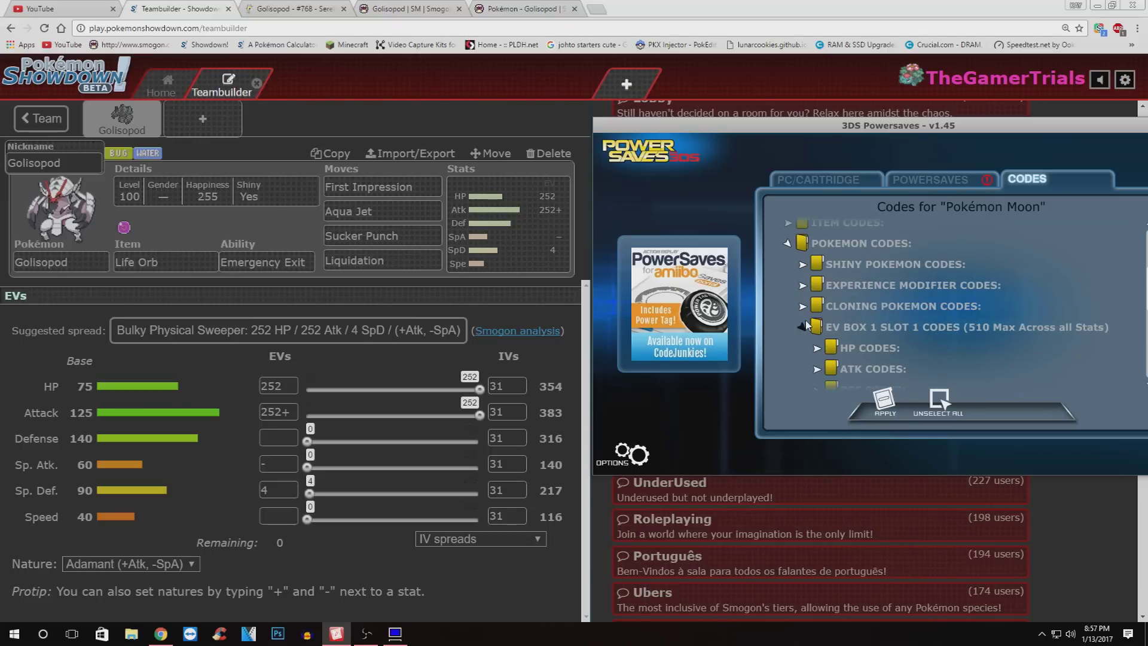
click(804, 327)
click(786, 274)
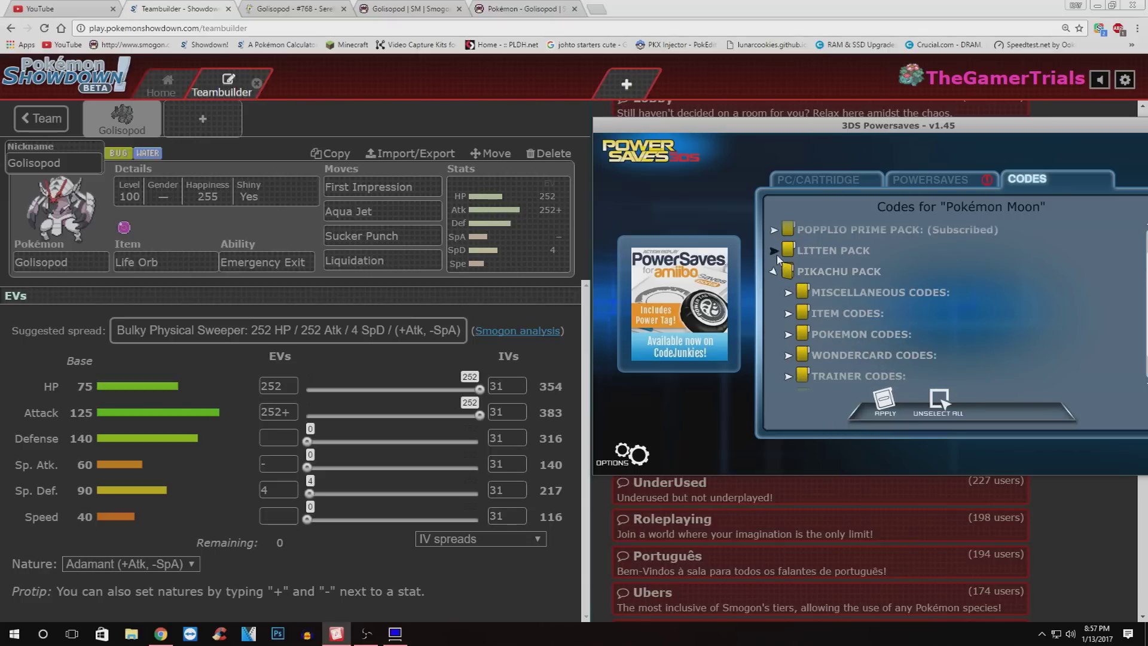
Select the 31 IVs code for Box 1 Slot 1 under the Litten Pack's Pokemon IV codes.
click(774, 251)
click(788, 291)
click(788, 292)
click(788, 312)
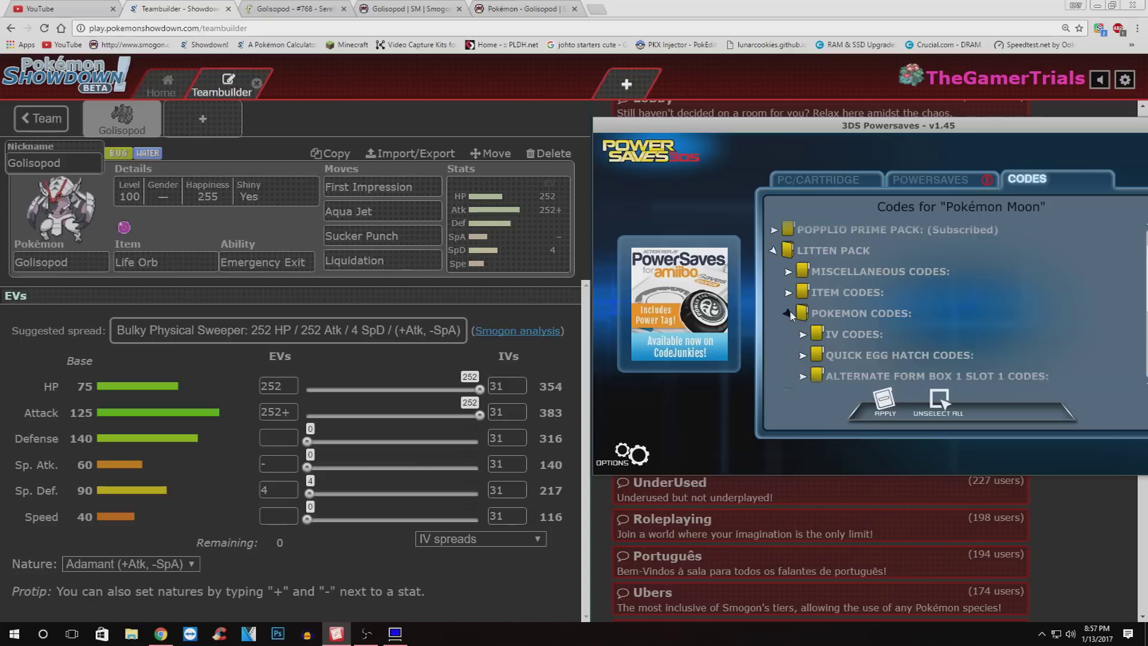
scroll(795, 311, down, 1)
click(804, 303)
scroll(816, 320, down, 4)
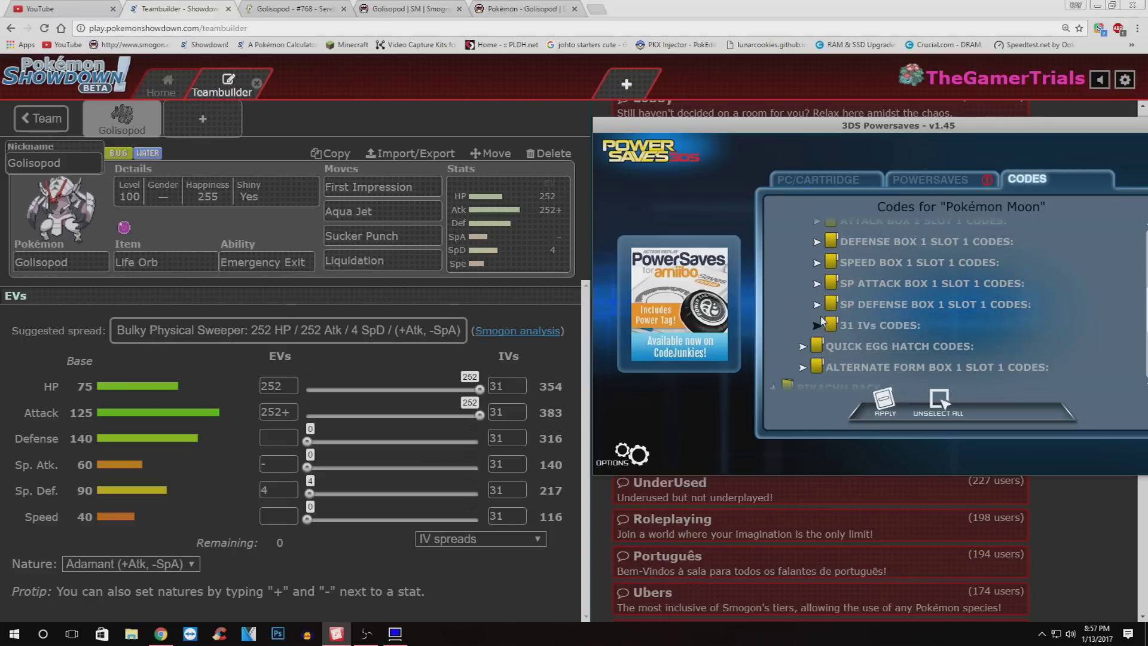
click(819, 324)
click(844, 346)
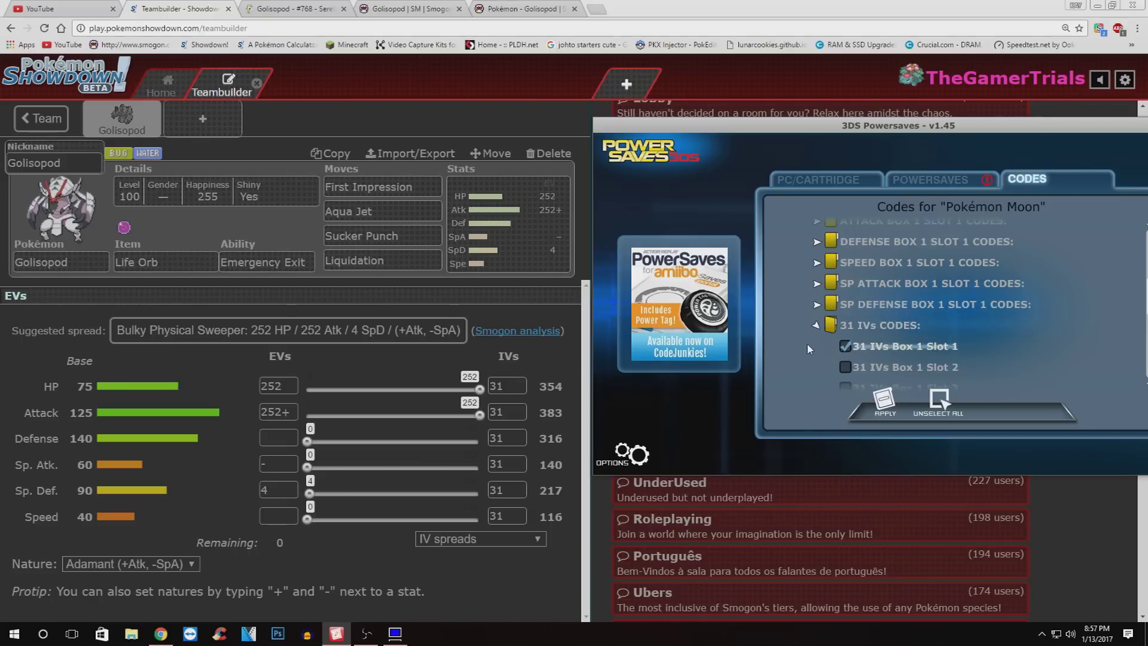
Collapse the 31 IVs codes and select 31 in the HP Box 1 Slot 1 IV codes.
scroll(812, 352, up, 2)
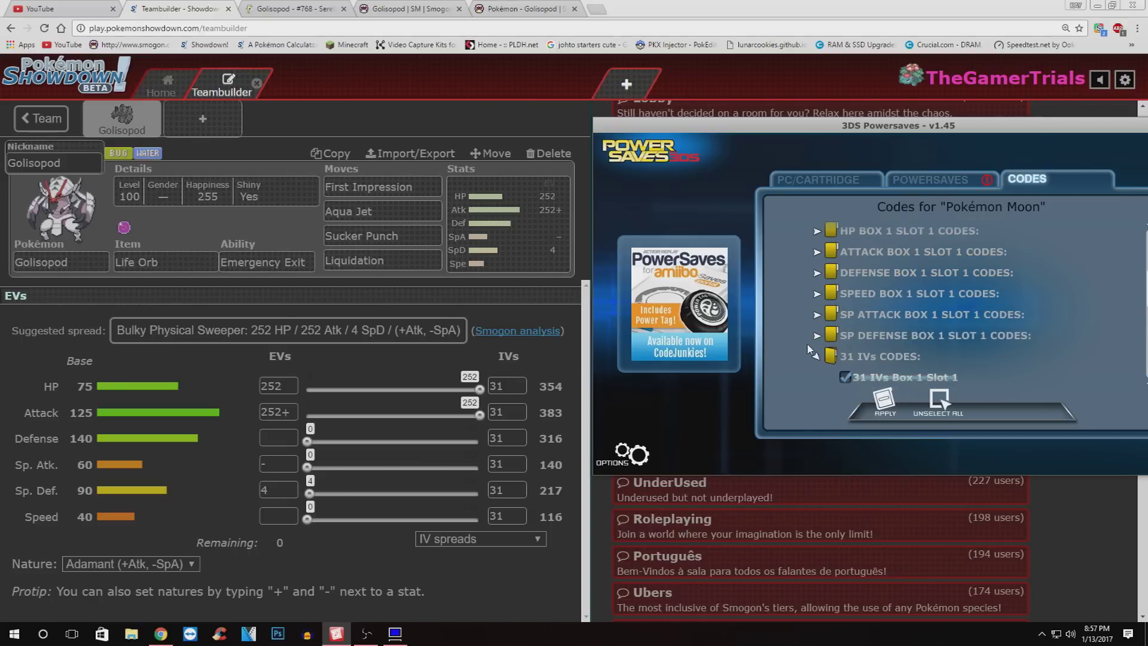
click(816, 356)
click(816, 357)
click(817, 357)
scroll(836, 311, up, 2)
click(816, 323)
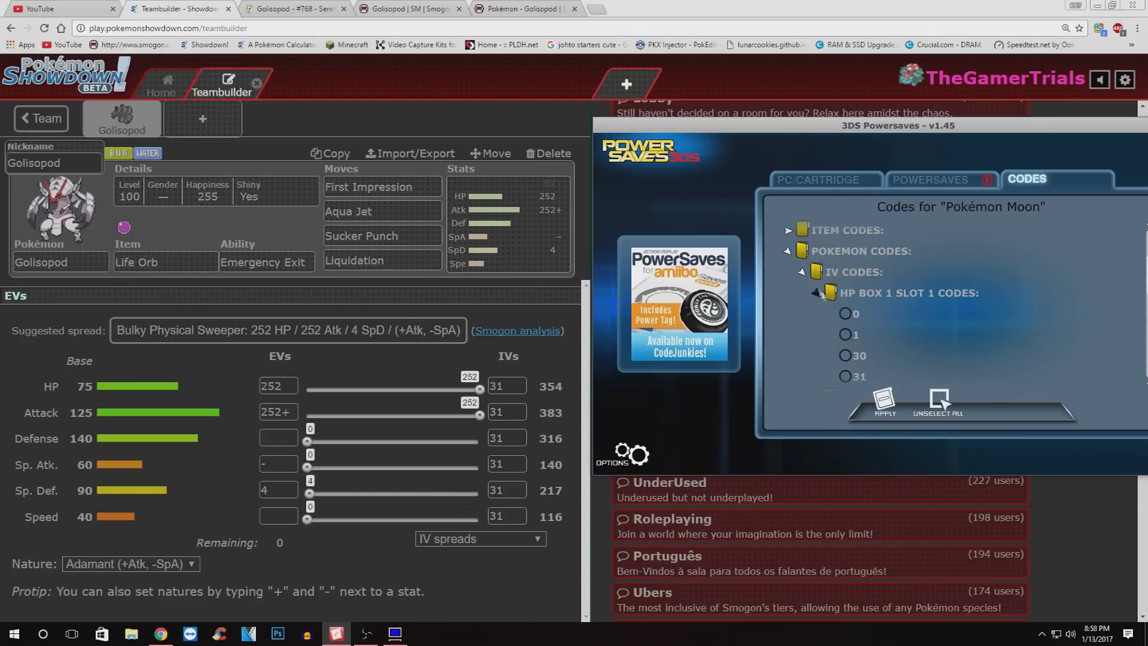
scroll(861, 326, down, 1)
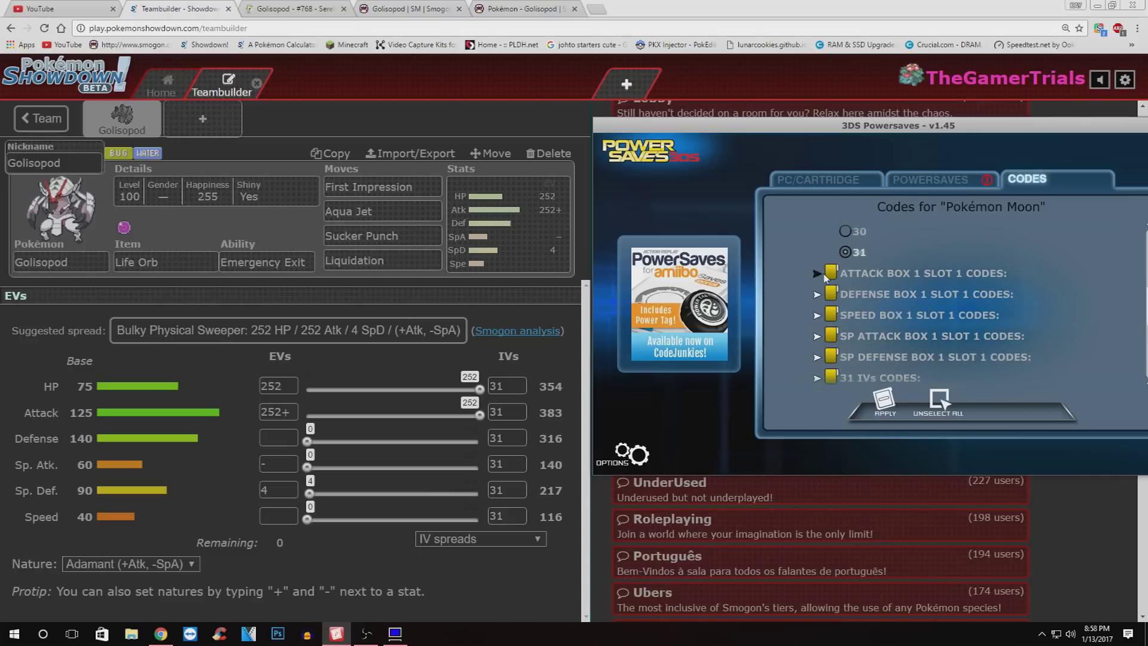
Select 31 in both the Attack and the Defense Box 1 Slot 1 IV codes.
scroll(837, 287, up, 2)
click(842, 293)
click(816, 315)
scroll(840, 329, down, 3)
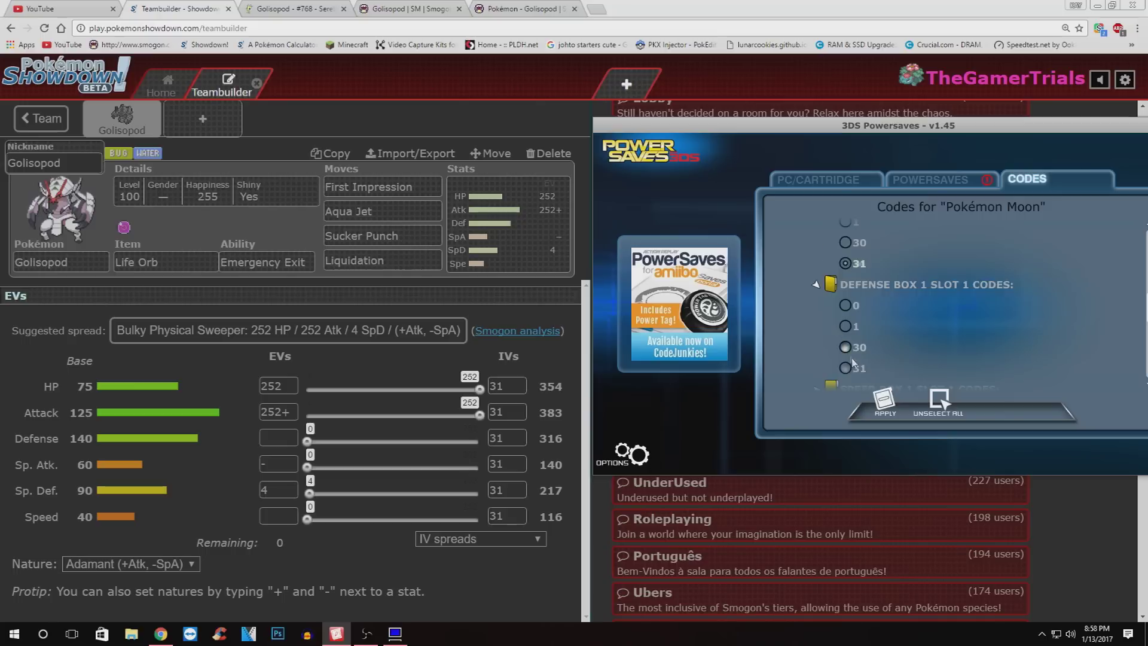
click(845, 338)
Select 31 in both the Speed and the SP Attack Box 1 Slot 1 IV codes.
click(818, 357)
scroll(843, 329, down, 3)
click(845, 313)
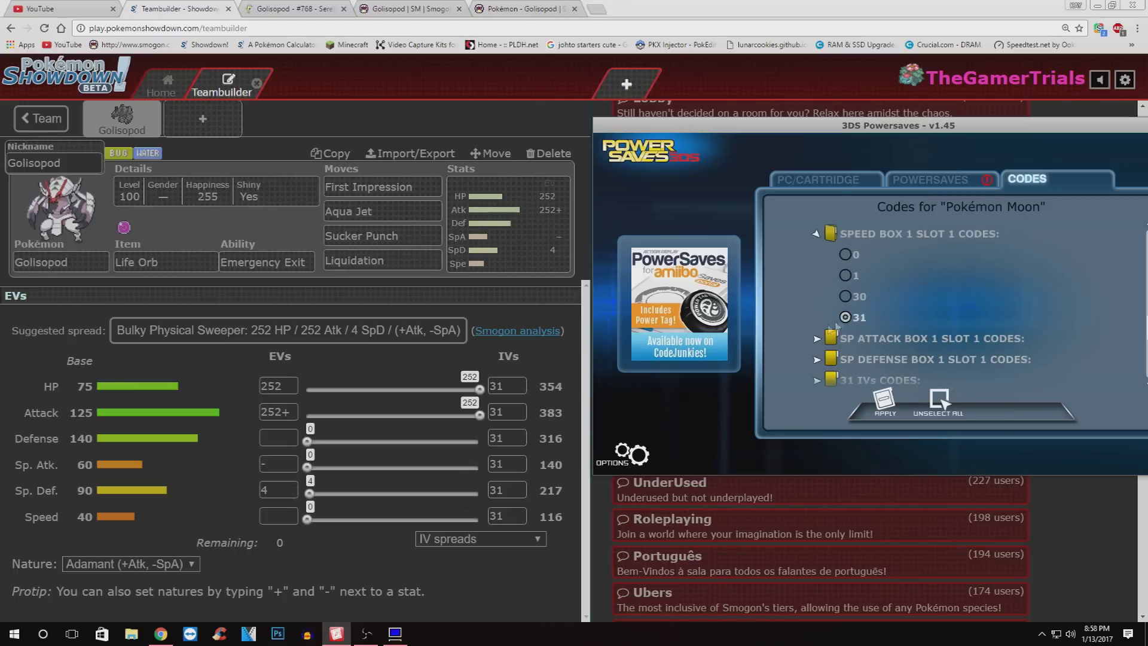
click(837, 335)
scroll(838, 335, down, 2)
click(844, 331)
Go through the SP Defense Box 1 Slot 1 IV codes and collapse them.
click(818, 352)
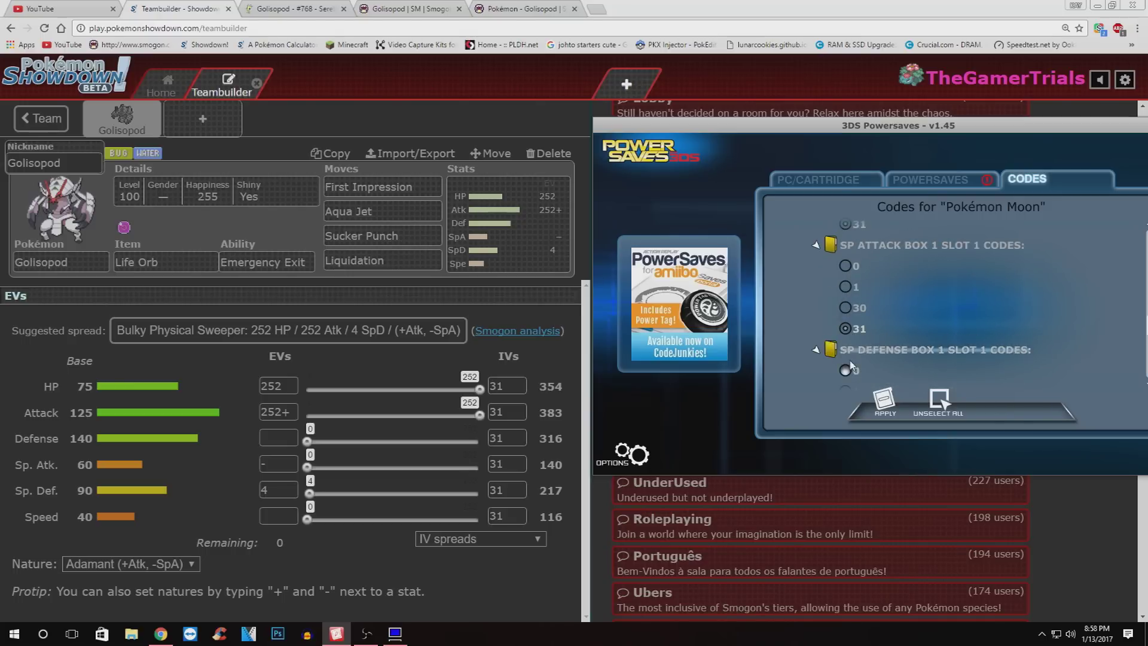
click(845, 370)
click(819, 288)
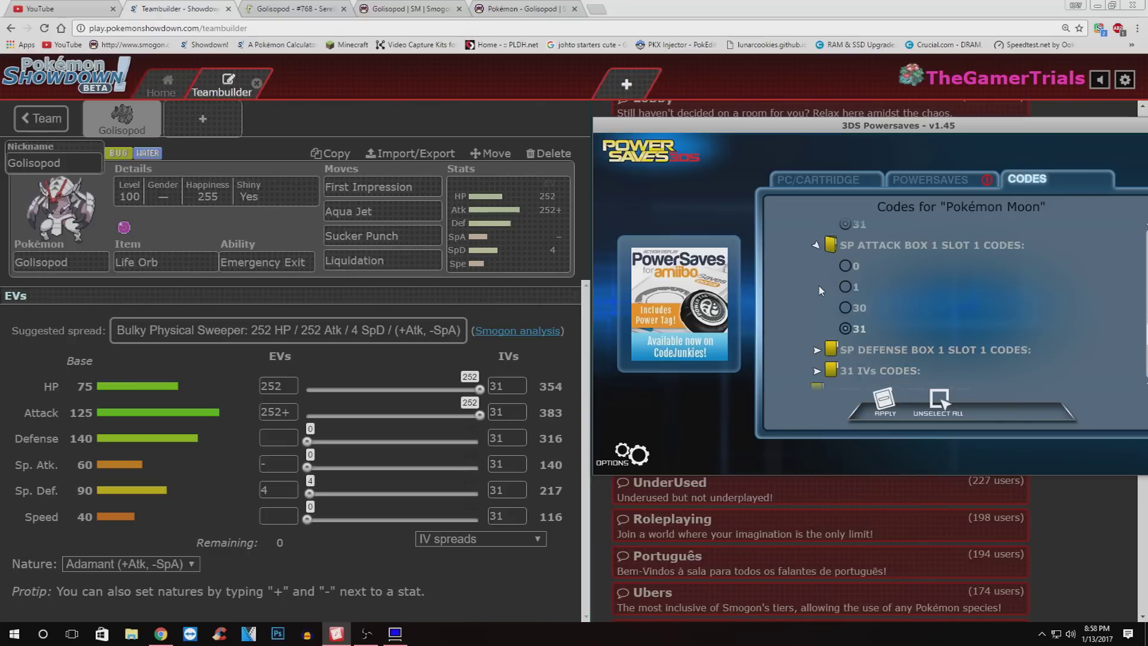
Collapse the expanded SP Attack, Speed, Defense, Attack and HP lists within the IV codes.
click(818, 293)
click(819, 293)
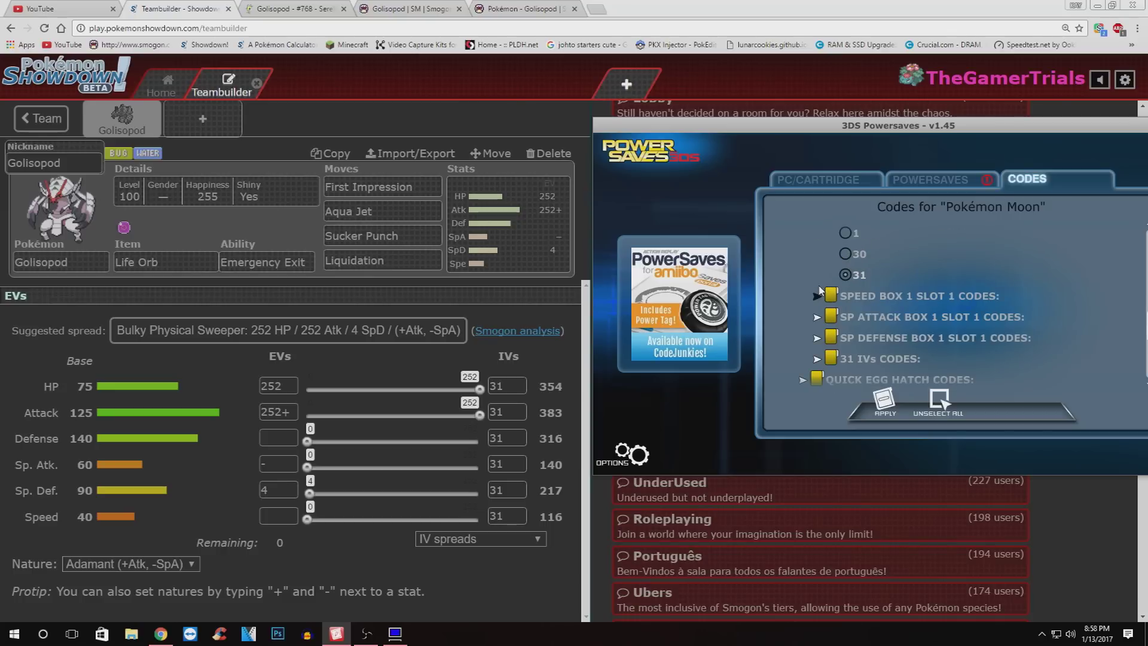
scroll(820, 291, up, 2)
click(821, 291)
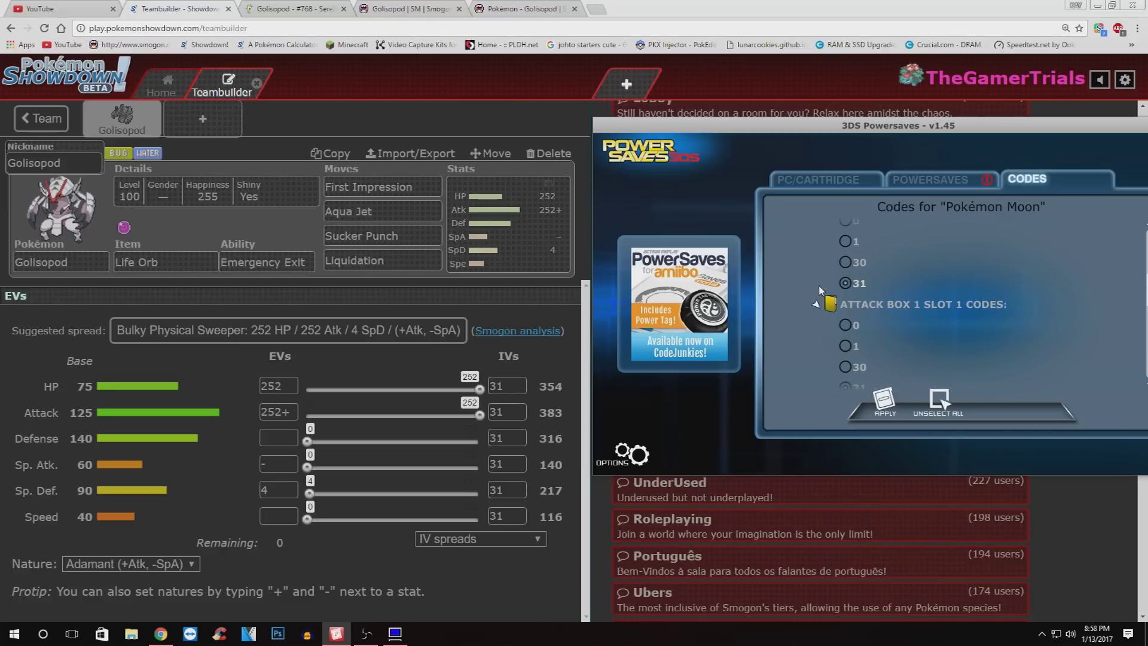
click(823, 306)
scroll(824, 307, up, 2)
click(824, 306)
Collapse the IV codes and the Litten Pack.
click(801, 272)
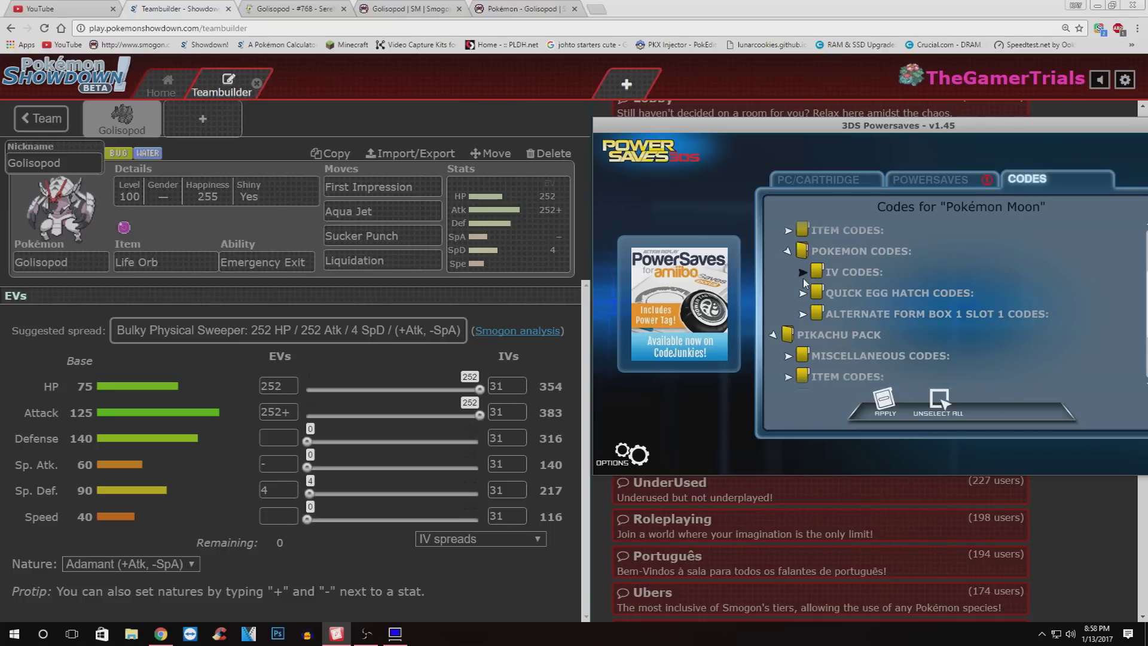
scroll(794, 246, up, 1)
click(787, 240)
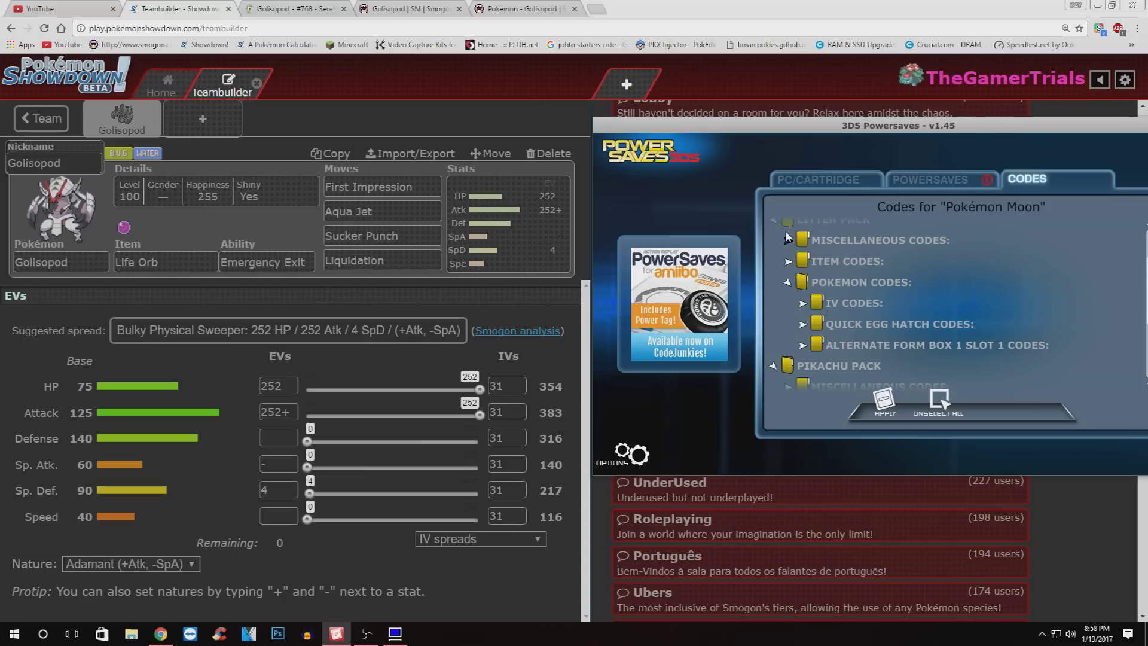
scroll(783, 243, up, 2)
click(773, 250)
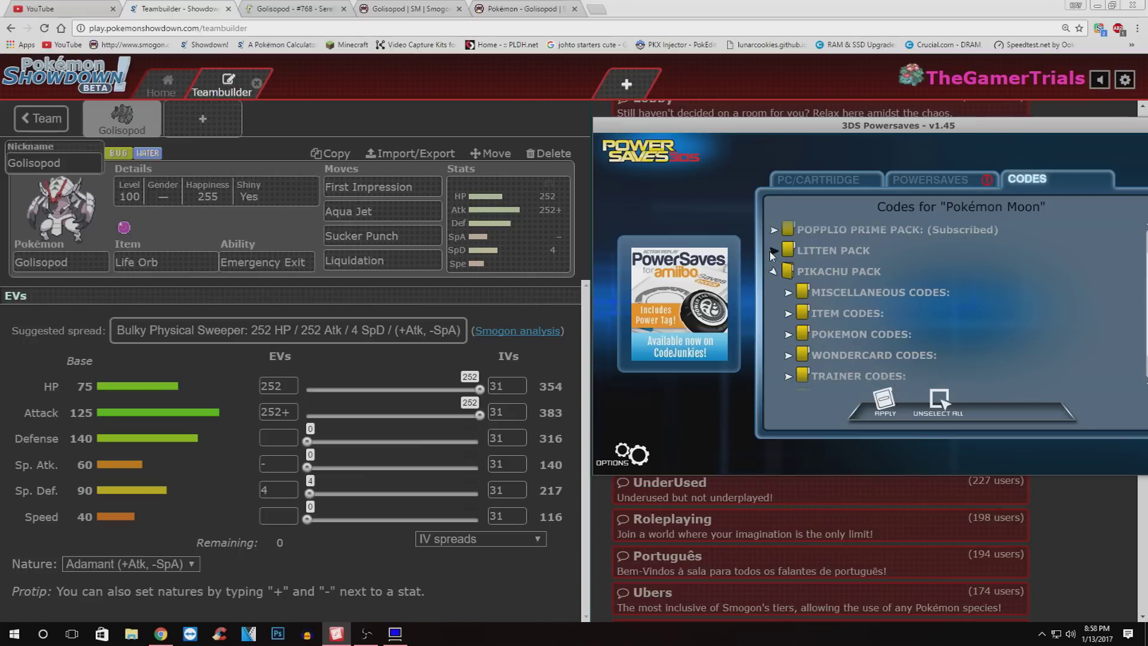
Open the EV Box 1 Slot 1 codes under the Pikachu Pack's Pokemon codes.
scroll(787, 307, down, 1)
click(786, 307)
scroll(795, 312, down, 1)
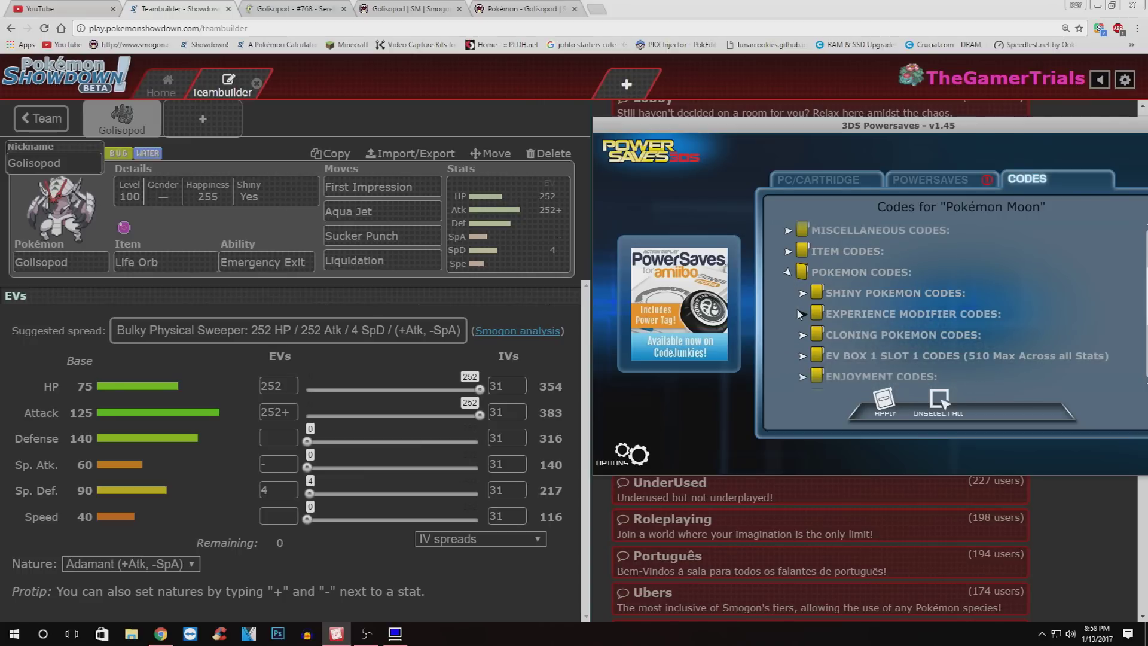
click(802, 355)
scroll(804, 359, down, 2)
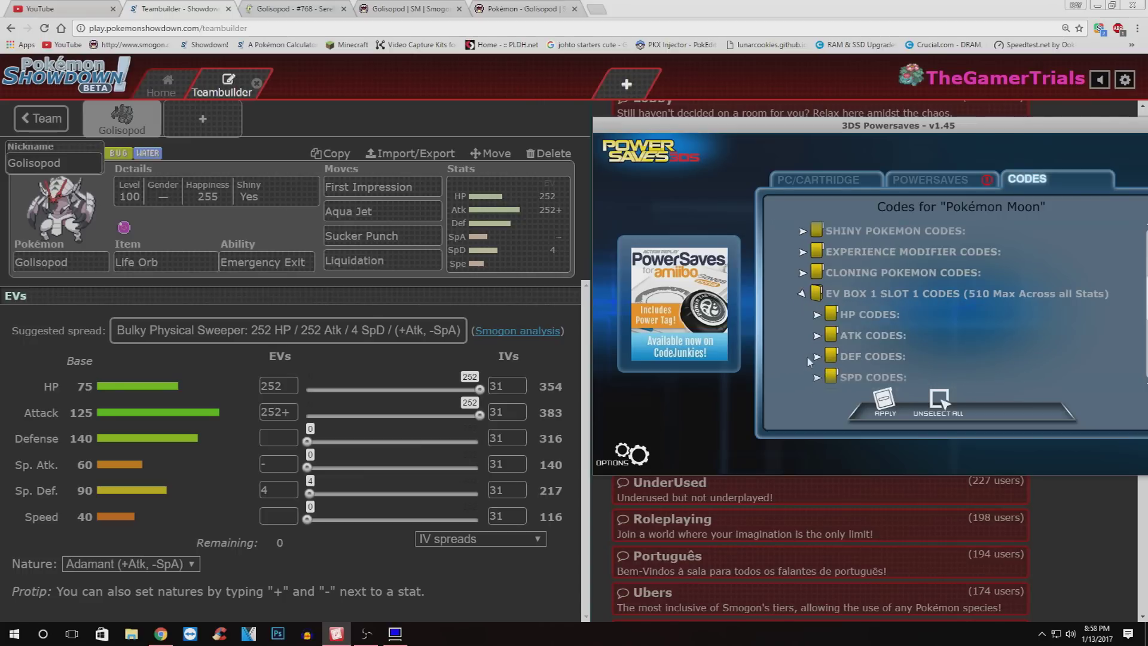
Go through the HP EV codes for Box 1 Slot 1 and collapse them.
click(818, 315)
scroll(820, 317, down, 3)
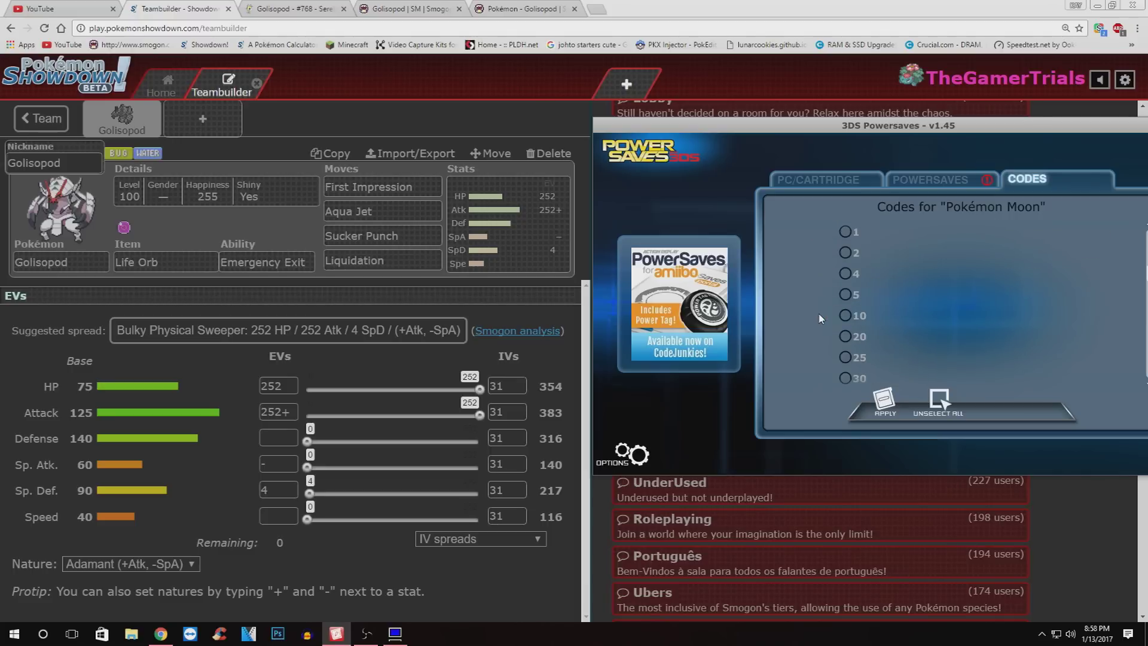
scroll(837, 321, down, 5)
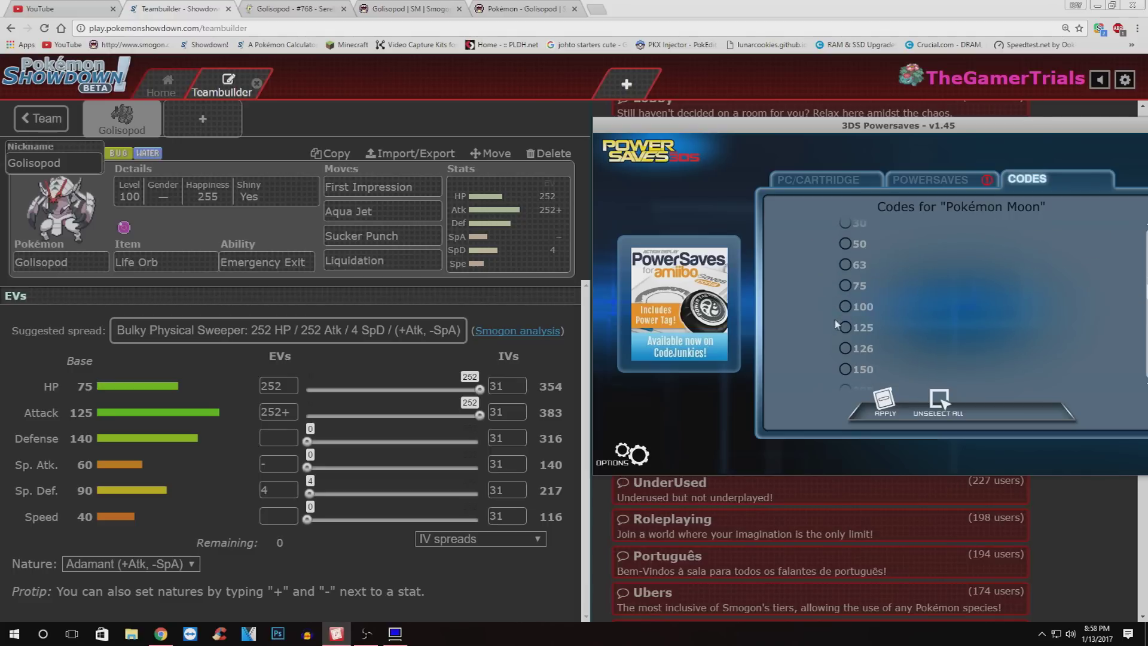
scroll(841, 329, up, 8)
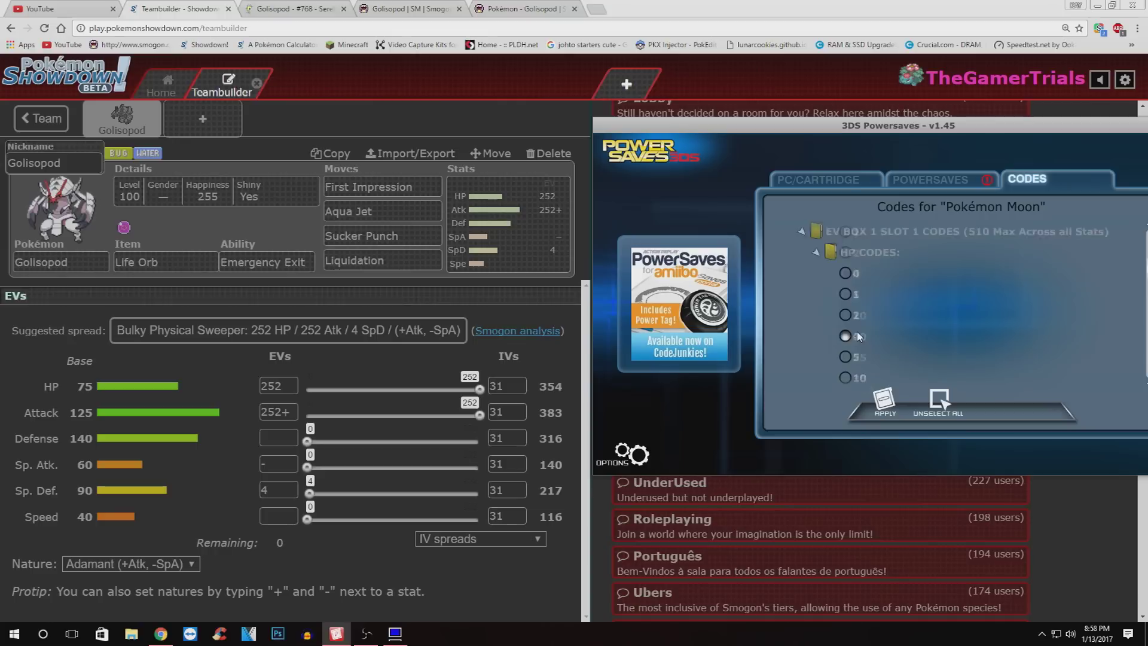
click(816, 314)
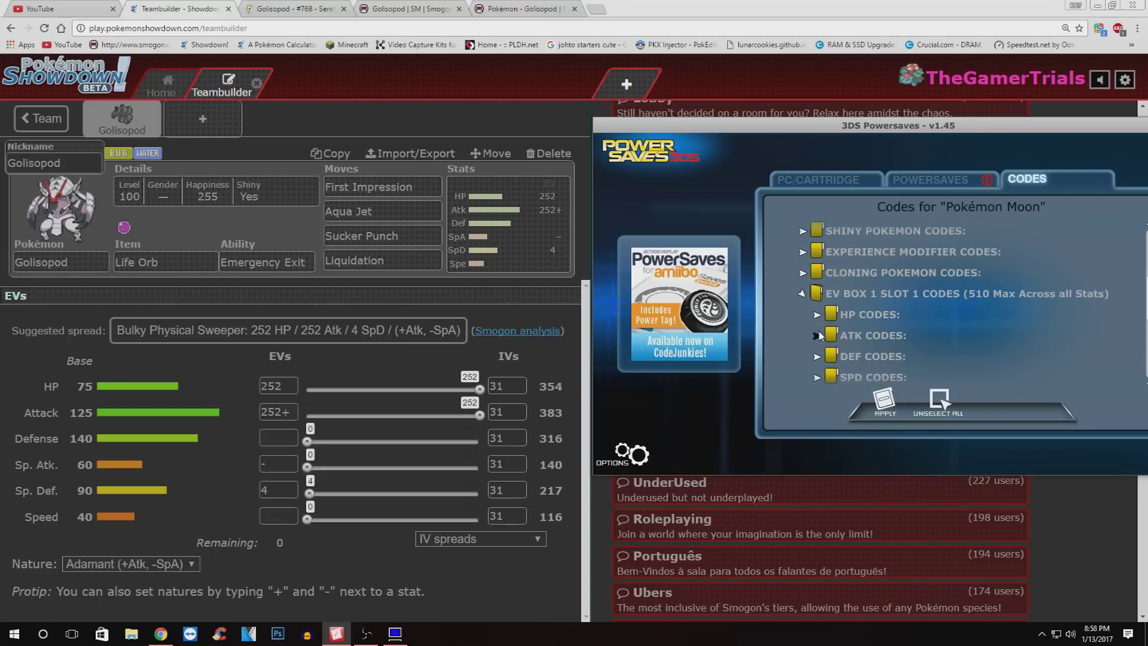
Select 252 in the ATK EV codes for Box 1 Slot 1 and collapse that list.
click(817, 335)
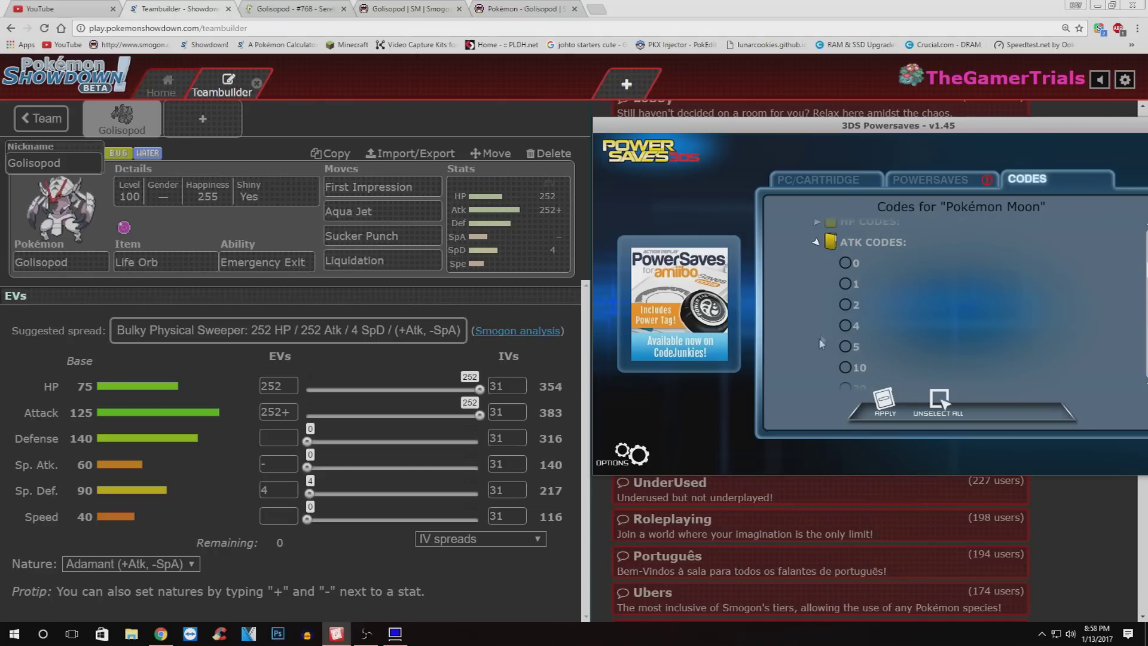
scroll(845, 345, down, 5)
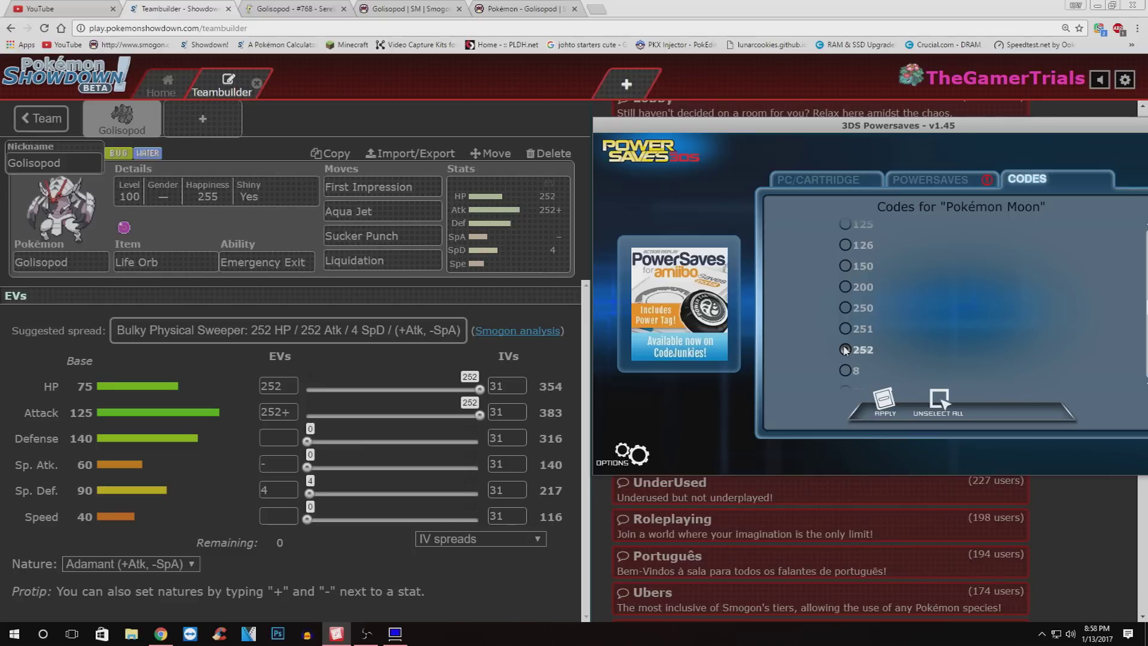
scroll(846, 346, up, 6)
click(816, 303)
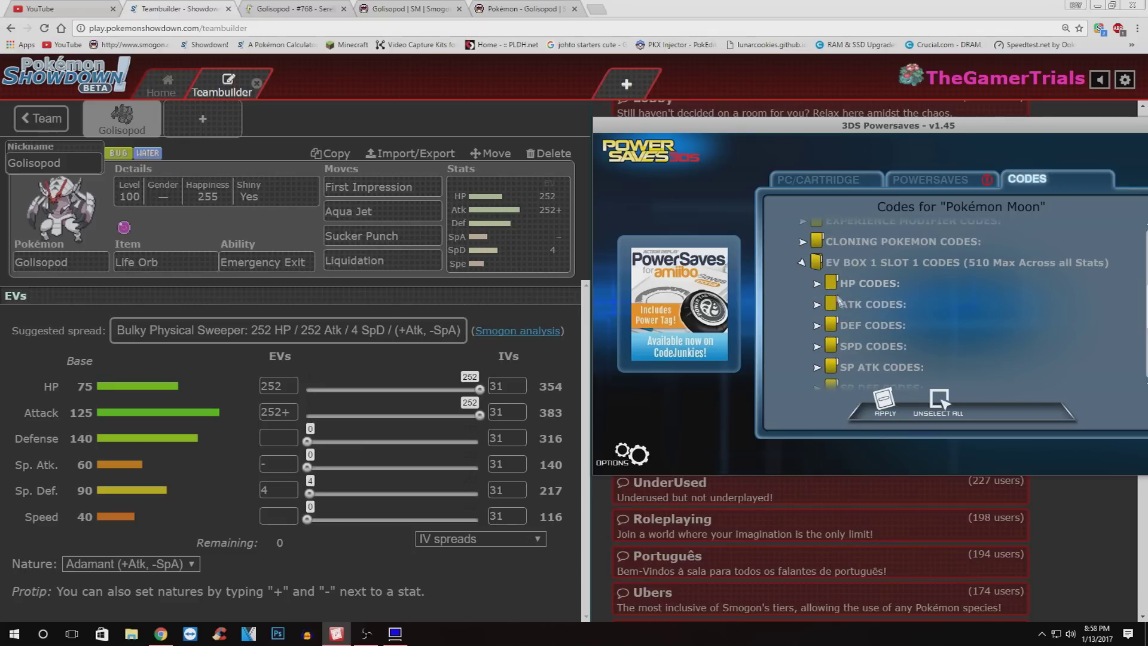
Open the SP DEF EV codes for Box 1 Slot 1, review the options and collapse them.
scroll(834, 307, down, 1)
click(817, 357)
scroll(823, 364, down, 3)
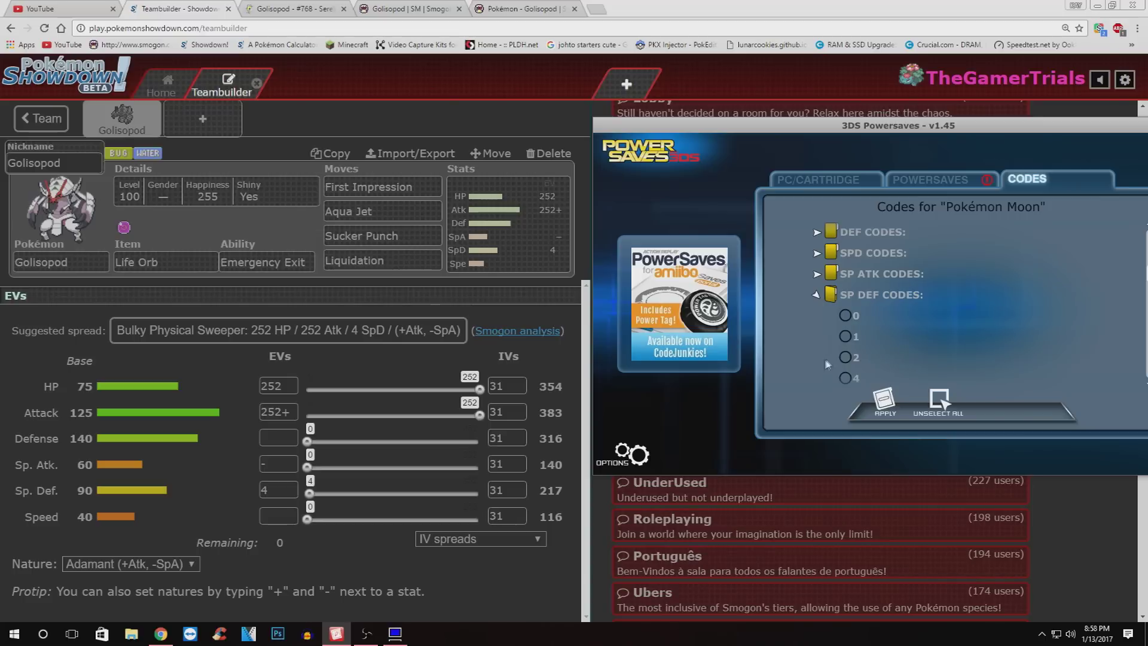
click(816, 294)
scroll(814, 300, up, 3)
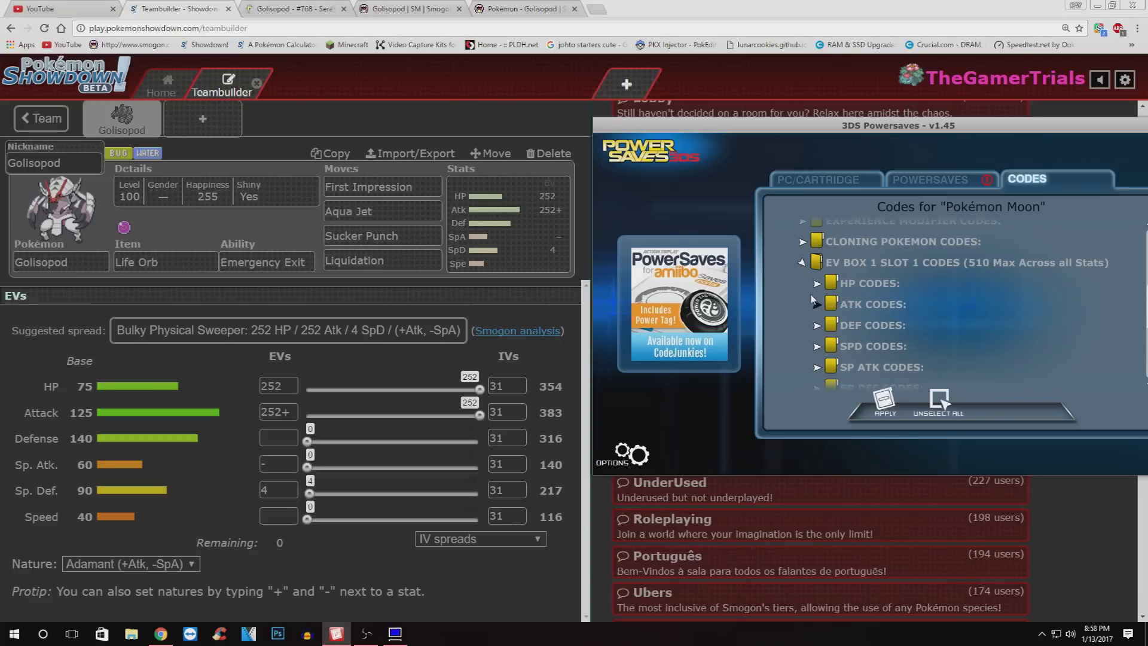
Collapse the EV Box 1 Slot 1 codes, the Pokemon codes and the Pikachu Pack.
click(804, 265)
scroll(802, 267, down, 1)
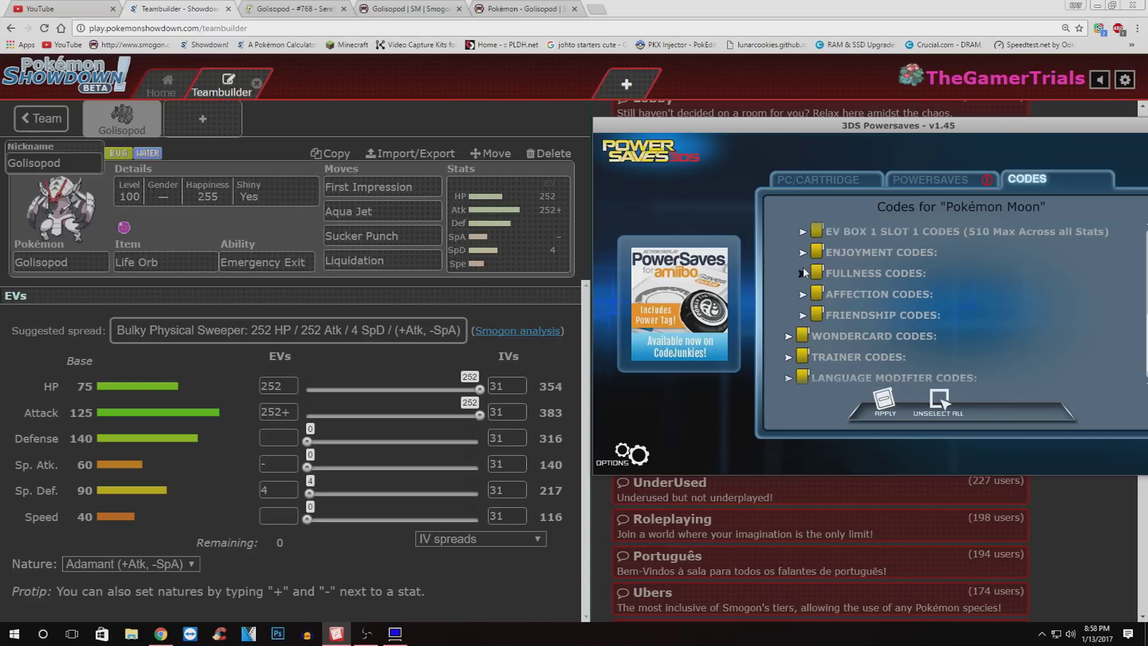
scroll(806, 280, up, 3)
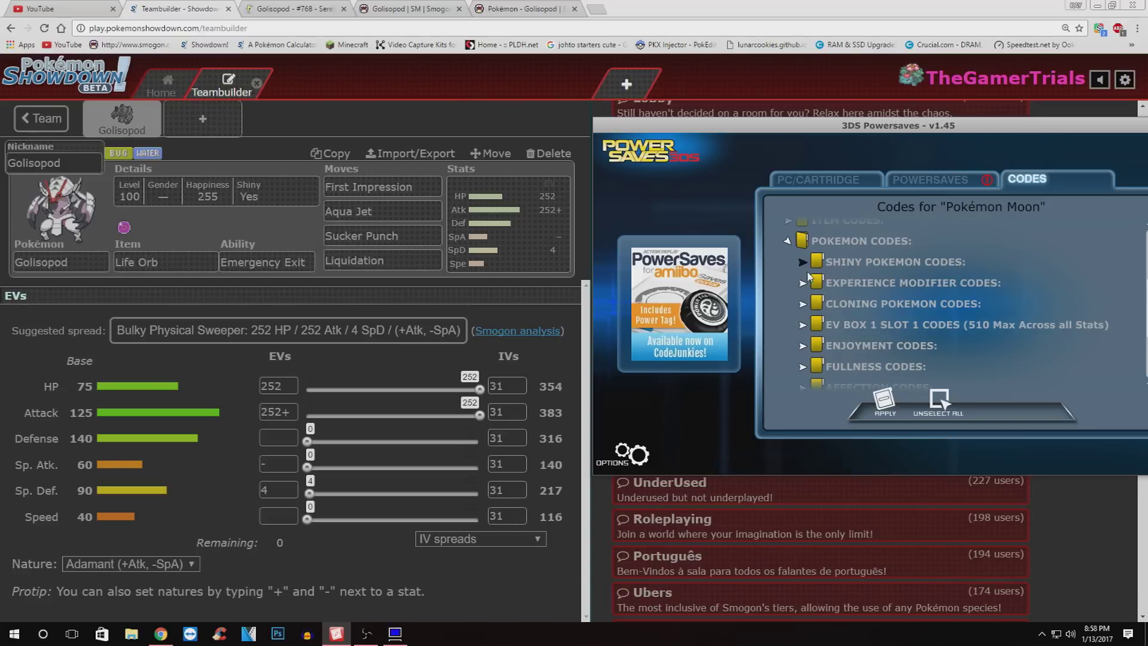
click(787, 241)
scroll(785, 245, up, 2)
click(777, 272)
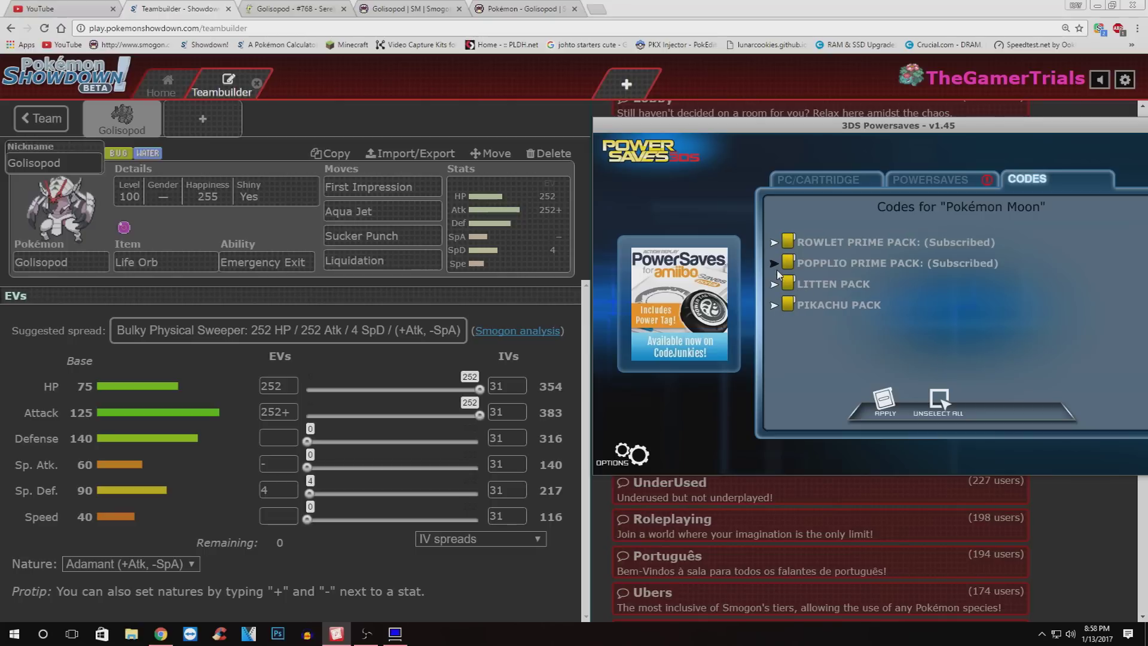
Open the Shiny/Modify PID codes among the Rowlet Prime Pack's Pokemon codes, review the options and collapse the pack.
click(774, 241)
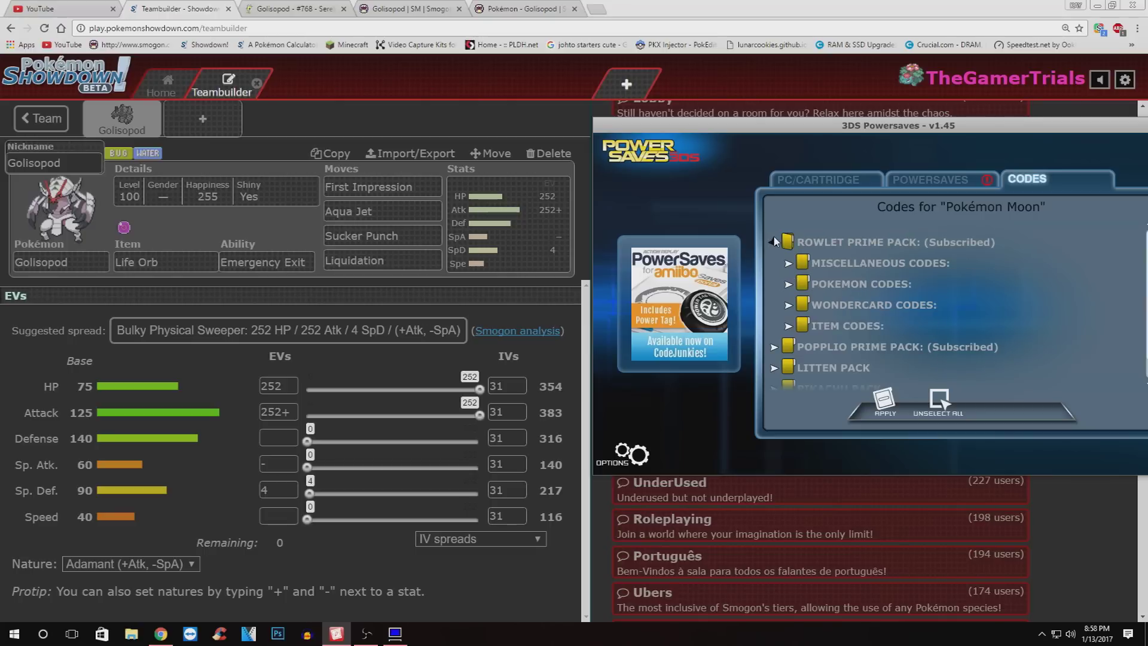
click(789, 283)
scroll(798, 284, down, 1)
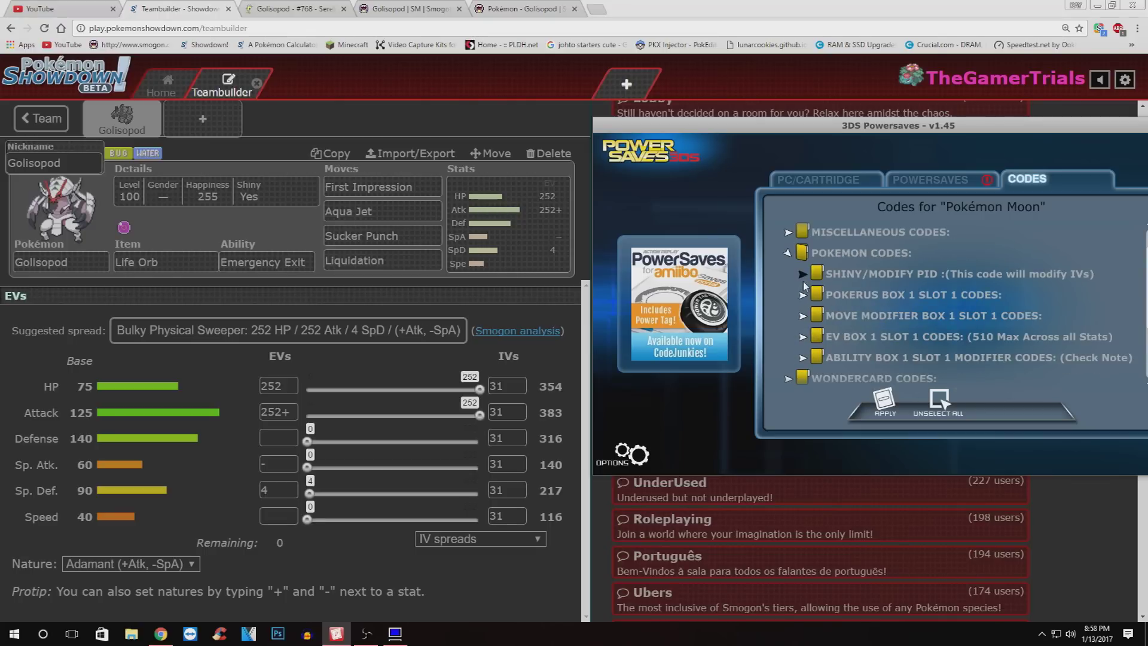
click(804, 274)
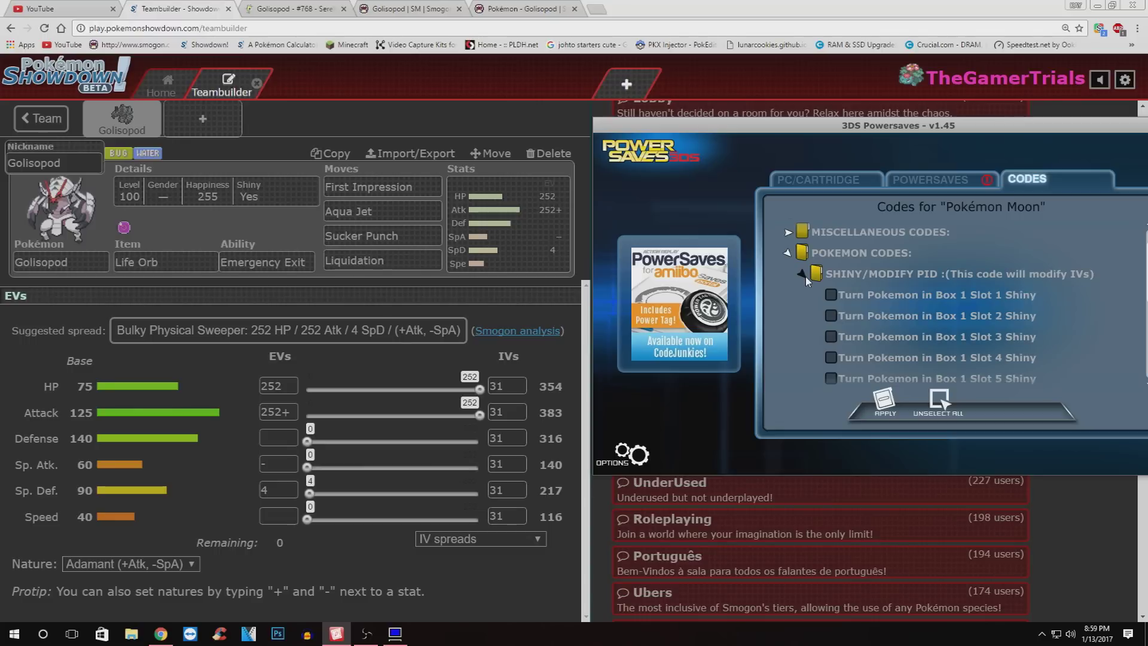
click(804, 275)
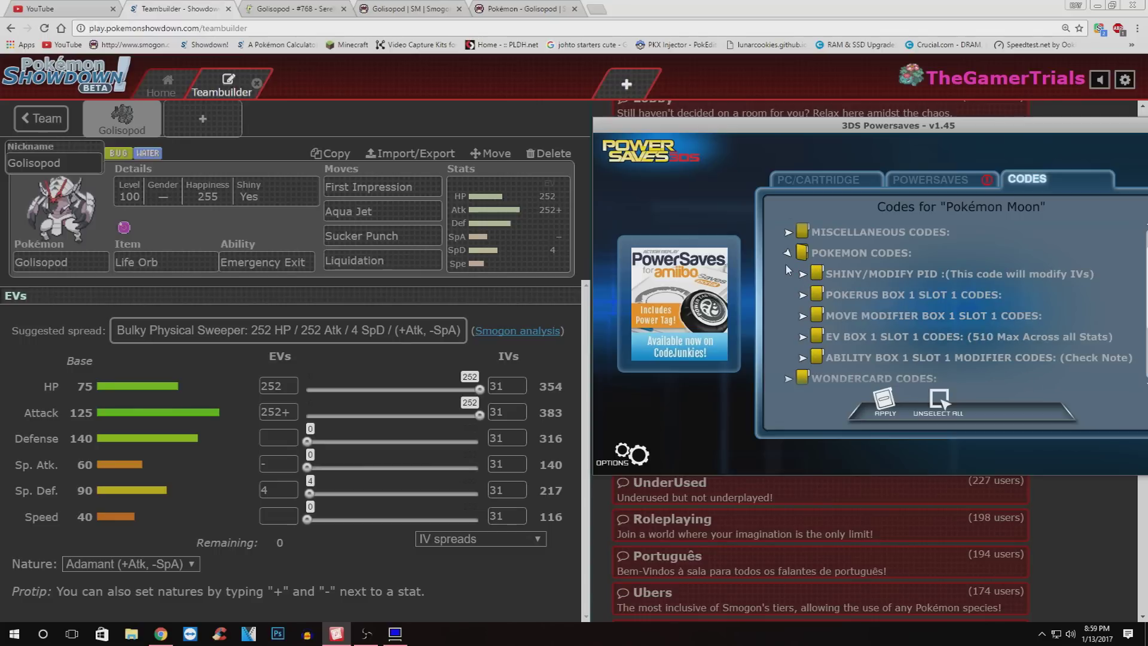
click(786, 256)
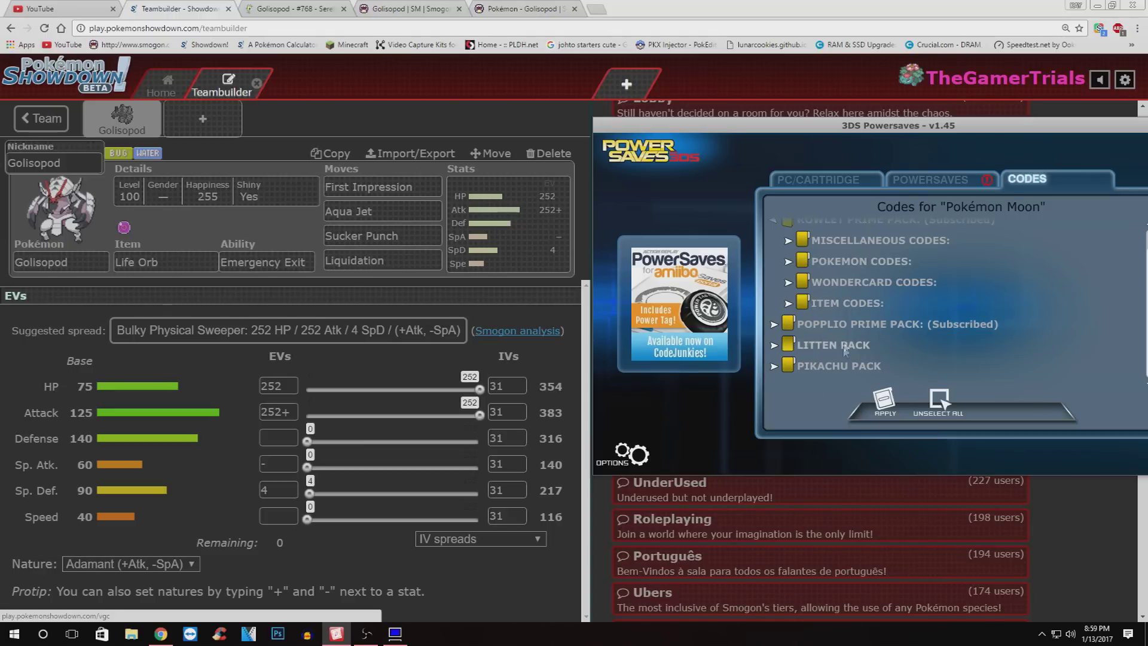
scroll(827, 336, up, 1)
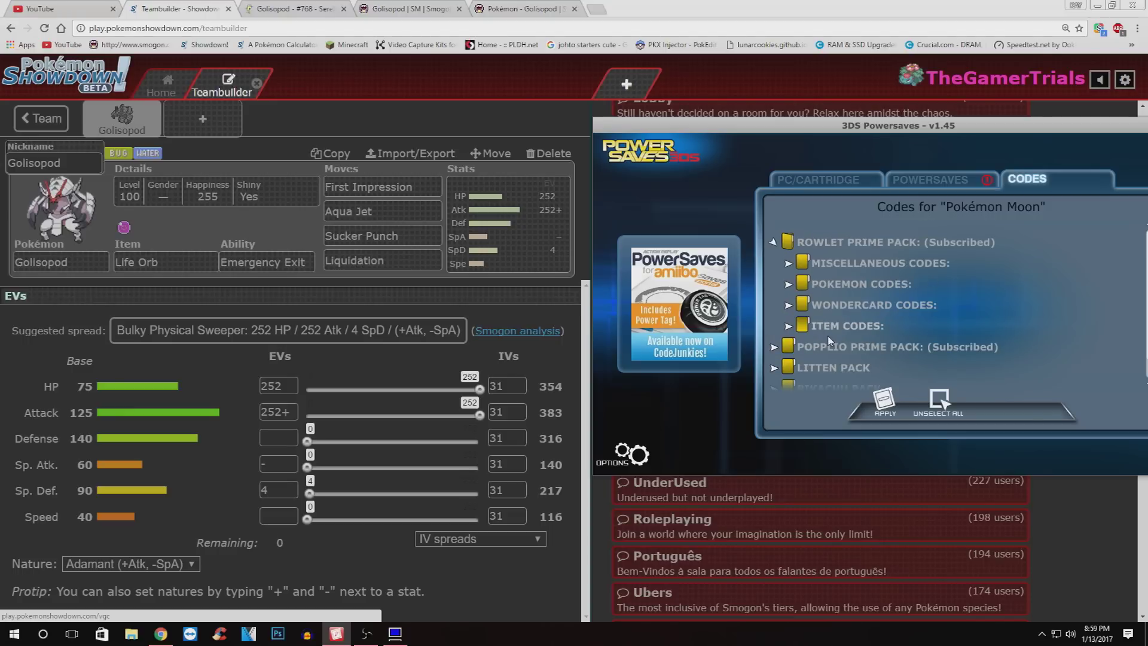
click(772, 243)
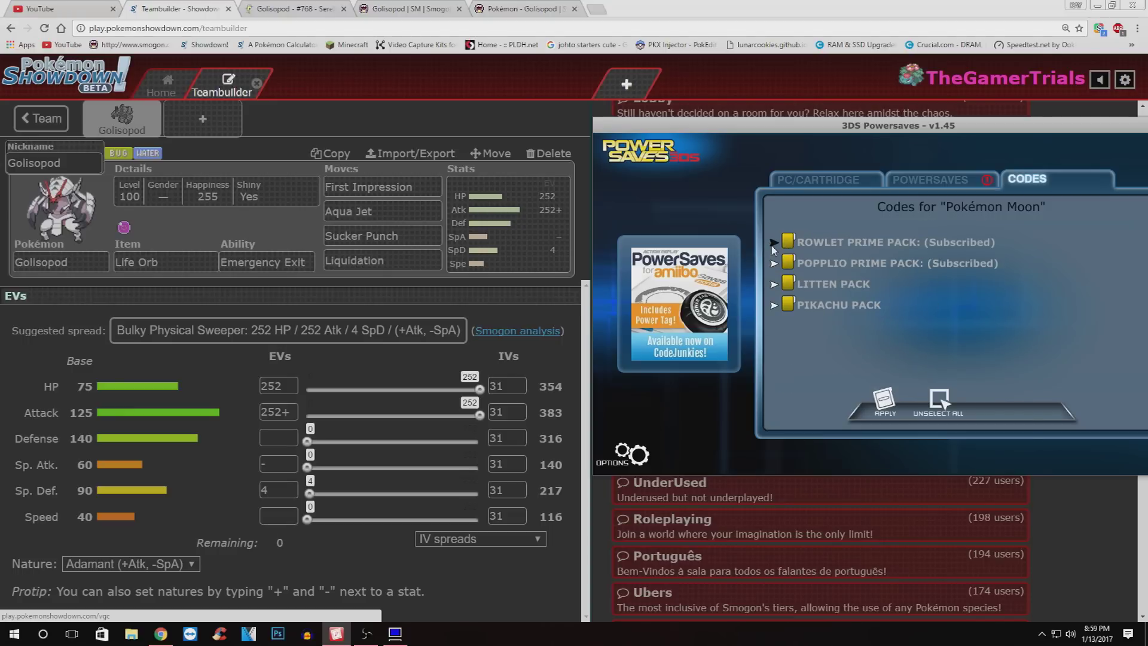
Check the Move Modifier Box 1 Slot 1 codes in the Rowlet Prime Pack and collapse the pack again.
click(772, 243)
click(780, 282)
scroll(783, 287, down, 1)
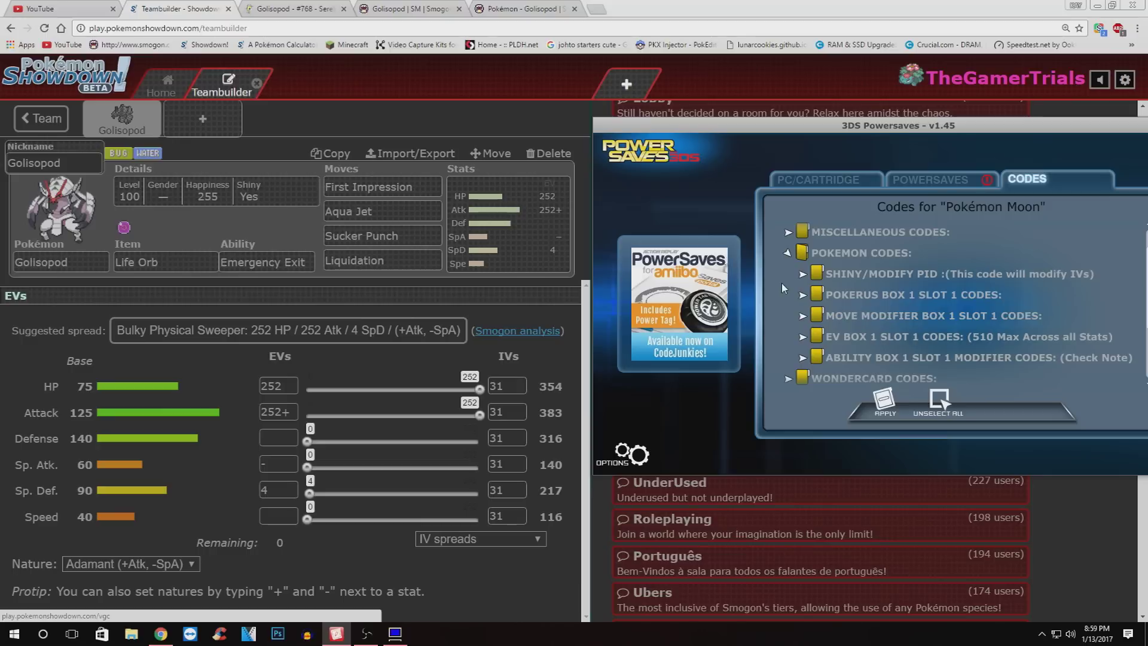
click(804, 316)
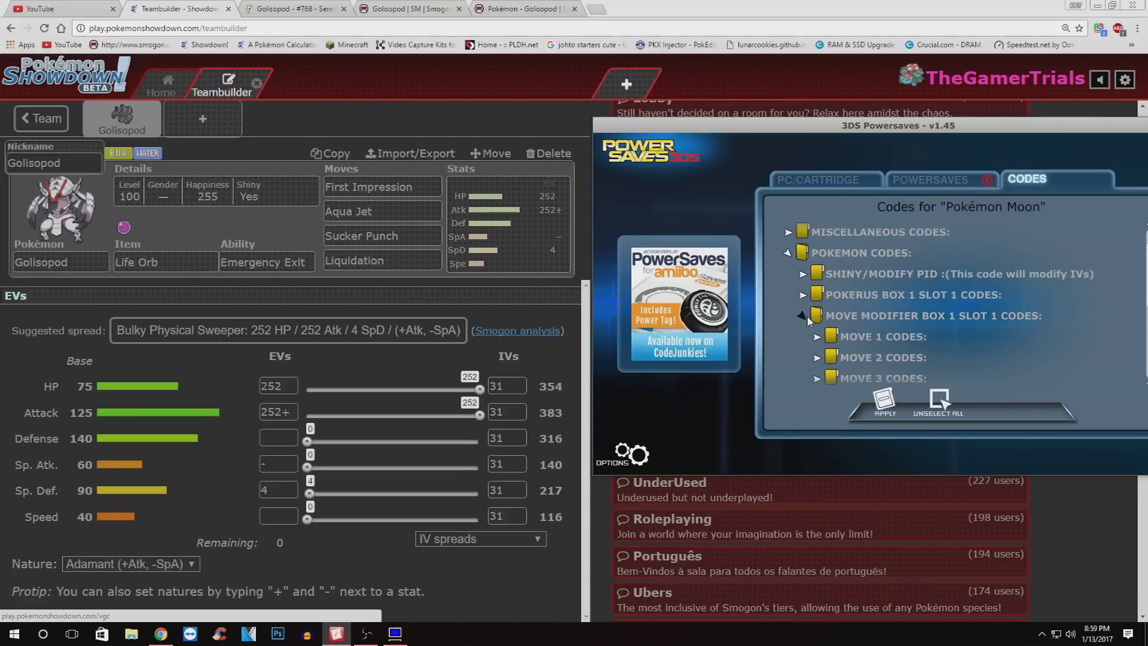
click(803, 316)
click(789, 256)
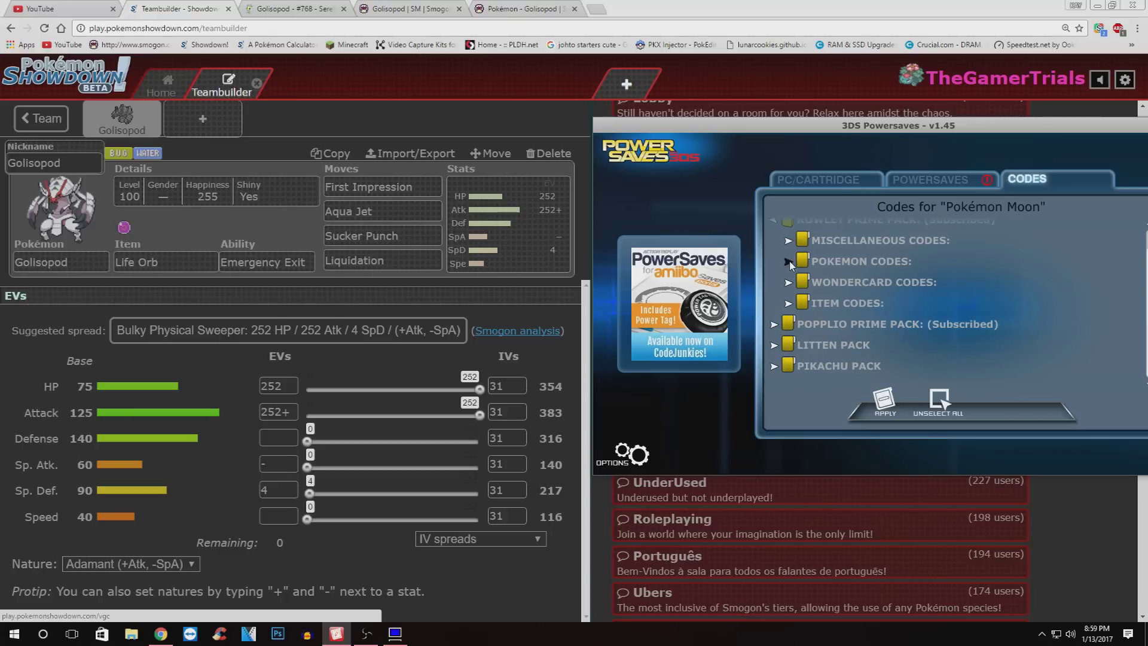
click(776, 242)
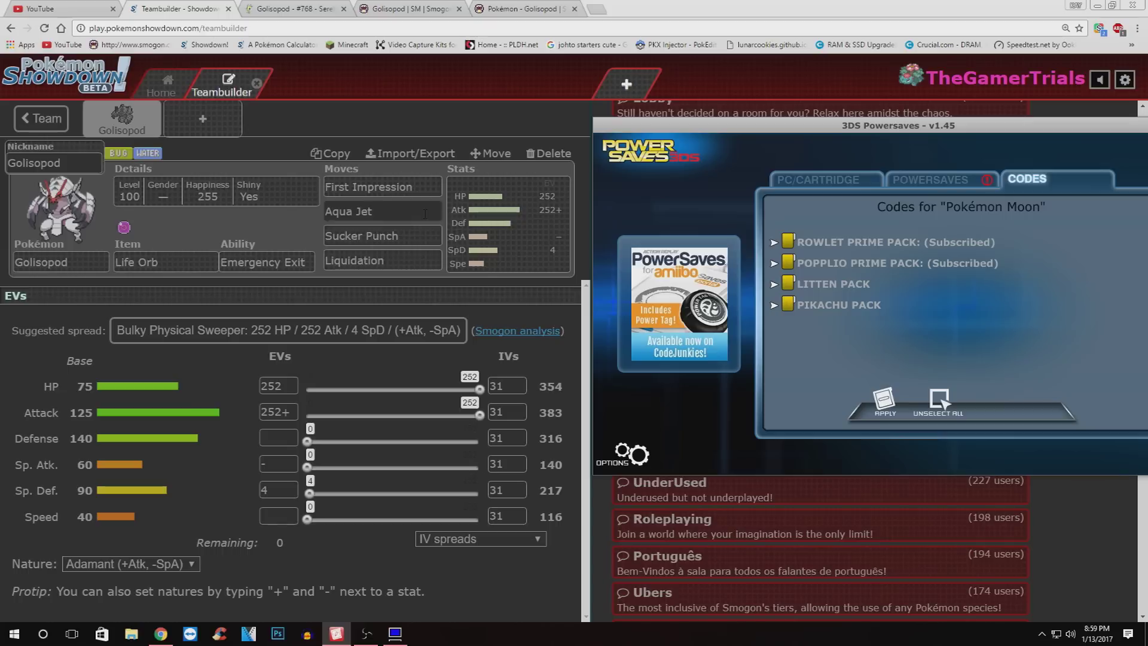
Expand the Move 1 codes under Move Modifier Box 1 Slot 1 in the Rowlet Prime Pack's Pokemon codes.
click(774, 241)
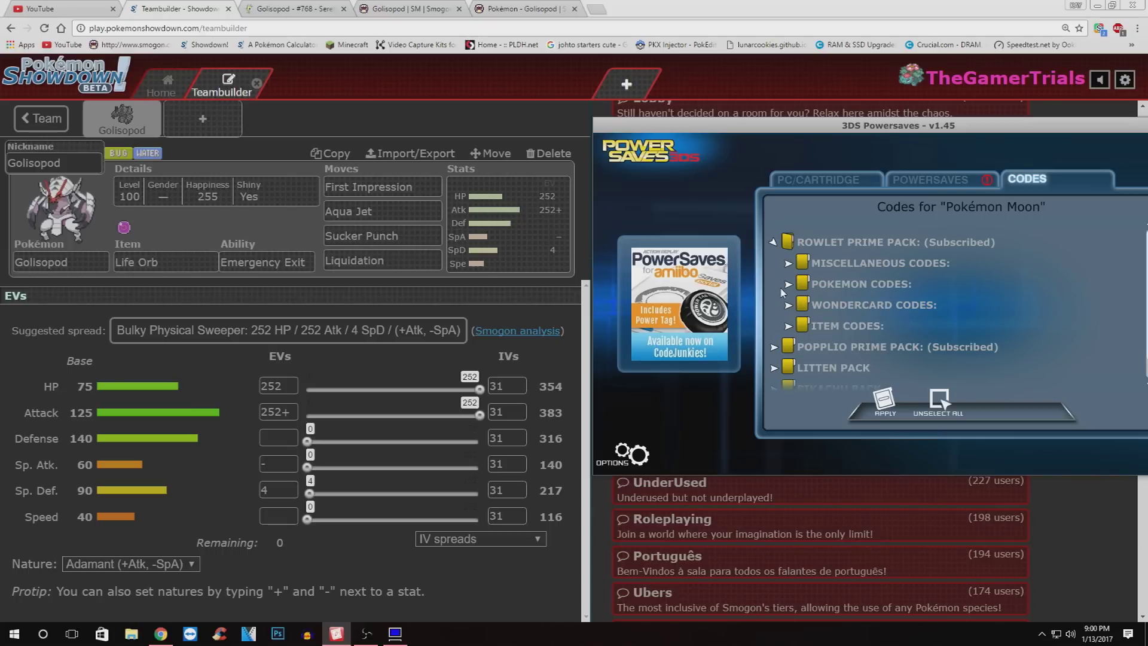
click(787, 285)
scroll(801, 304, down, 1)
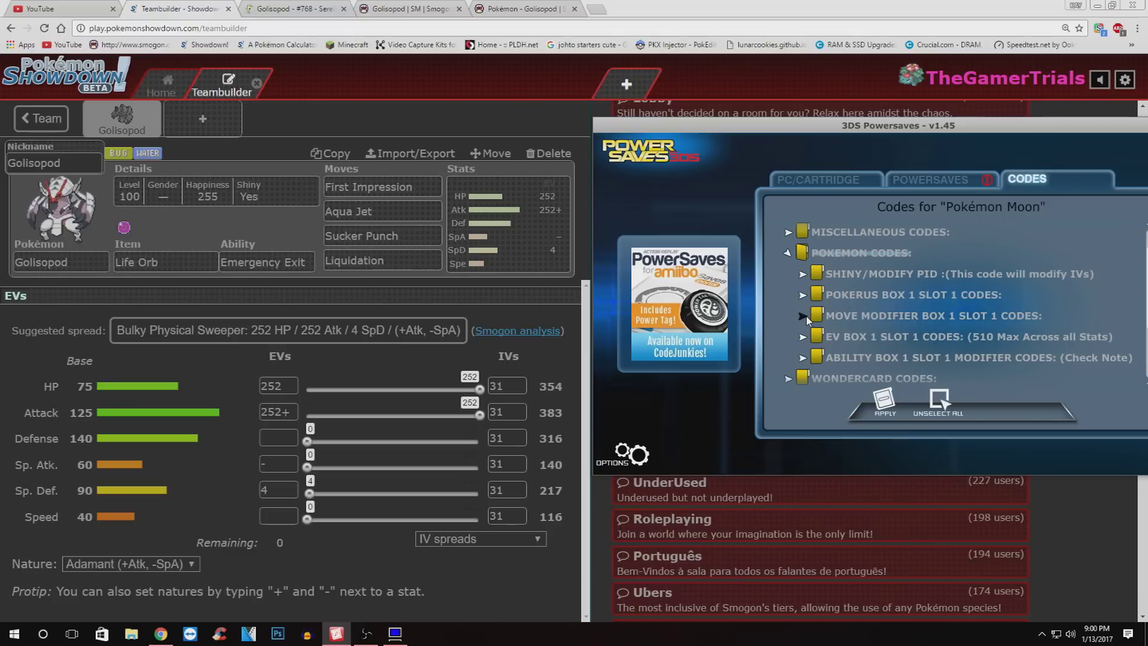
click(802, 316)
click(816, 336)
scroll(828, 333, down, 1)
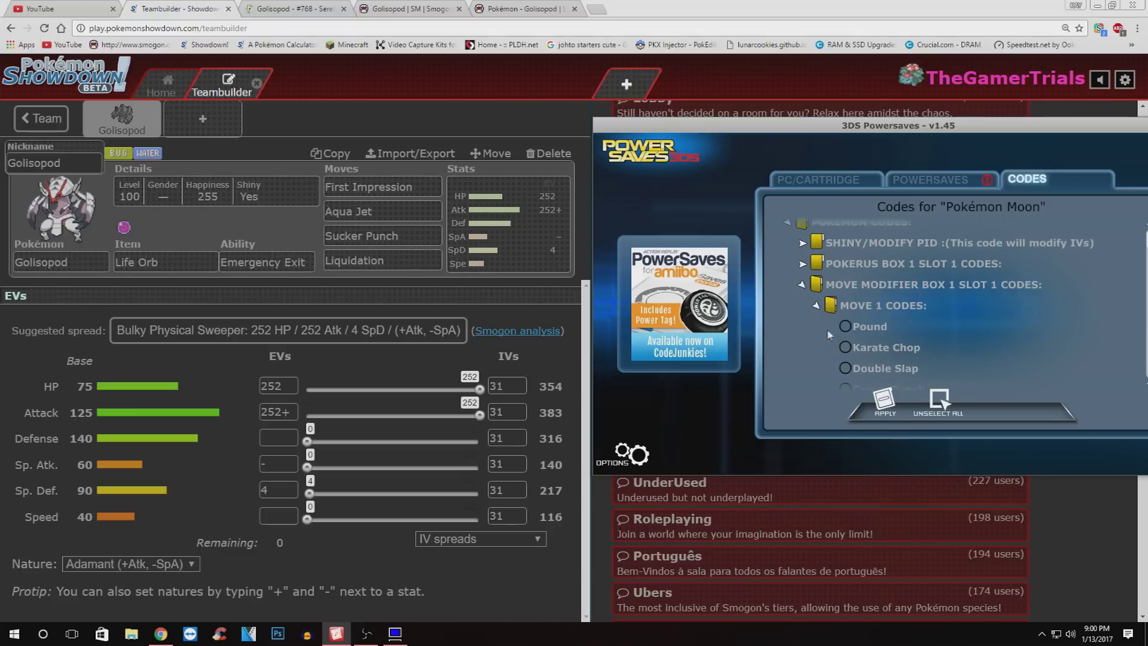
scroll(859, 338, down, 3)
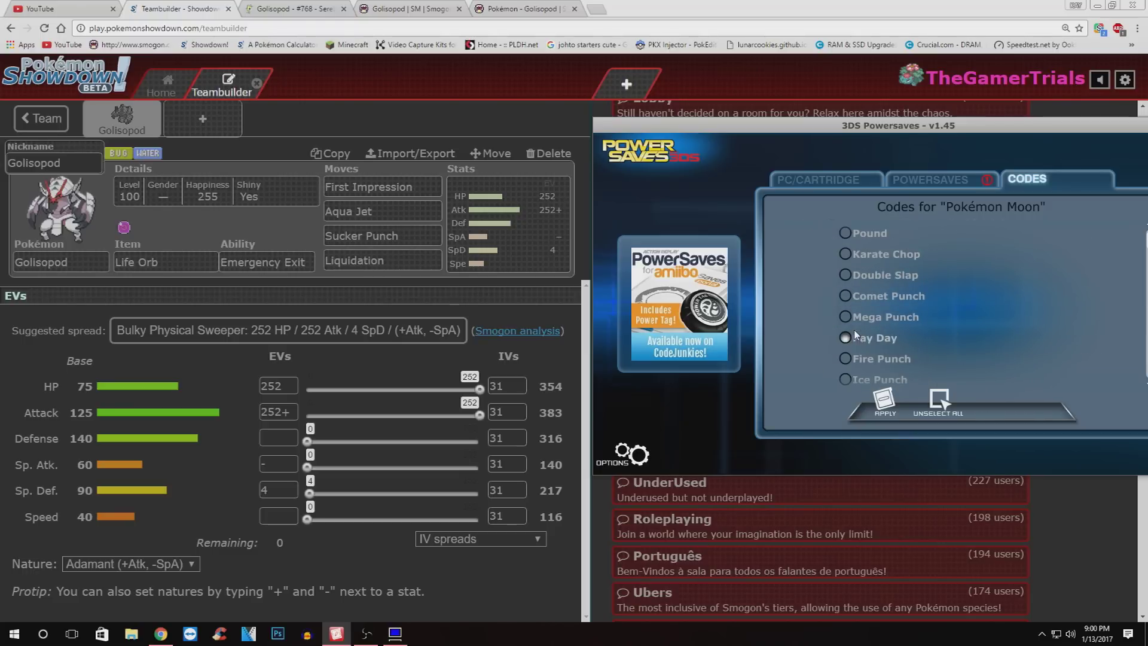
scroll(856, 336, up, 2)
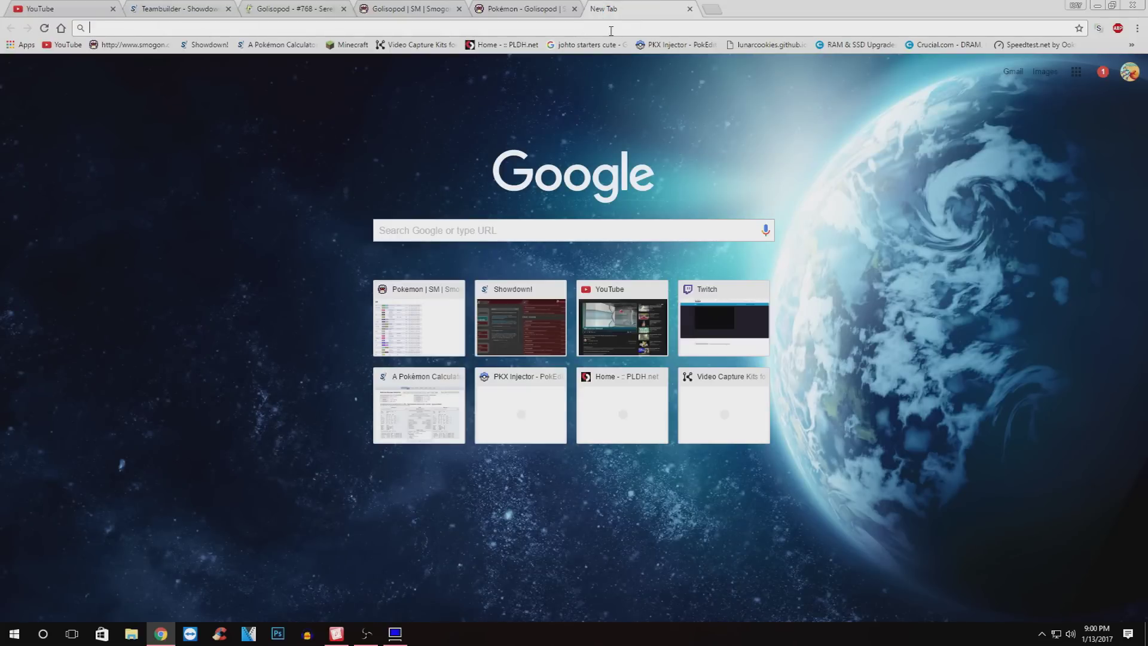
Search the web for "power save software" and open the Pokémon Moon code list on the Powersaves 3DS site.
text(power save)
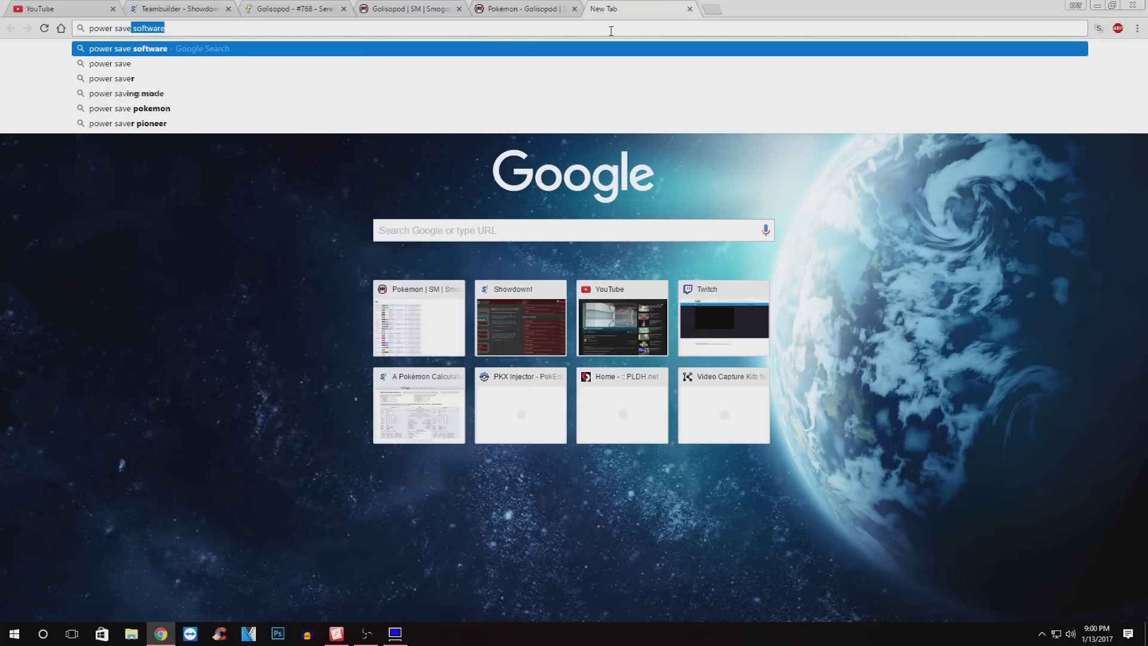
key(Return)
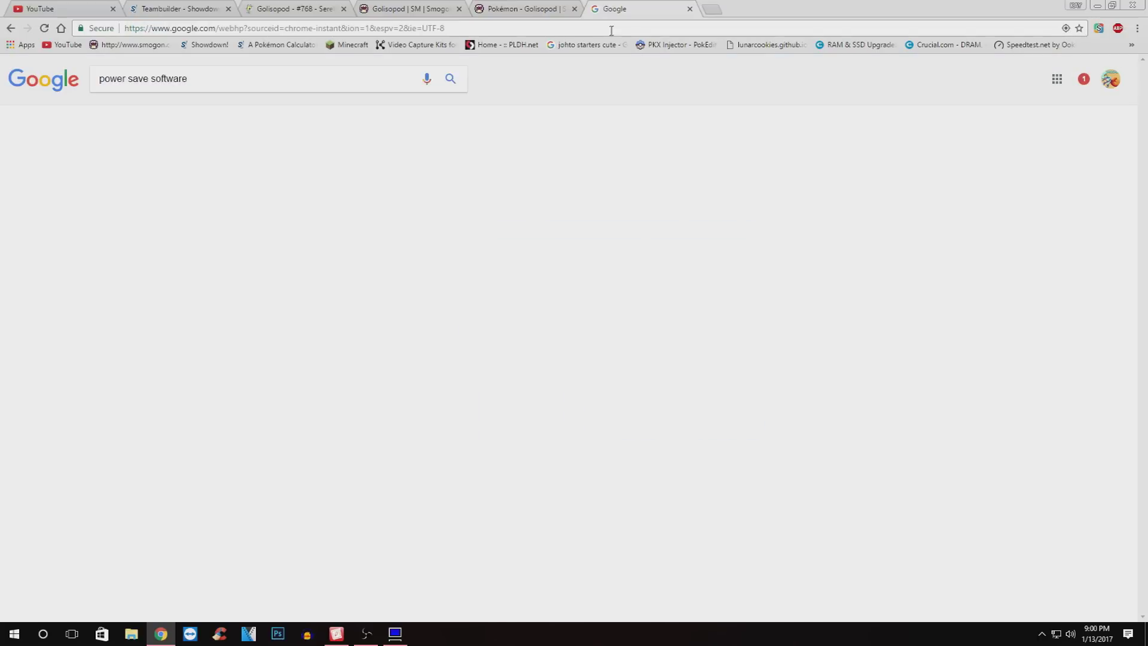
click(227, 170)
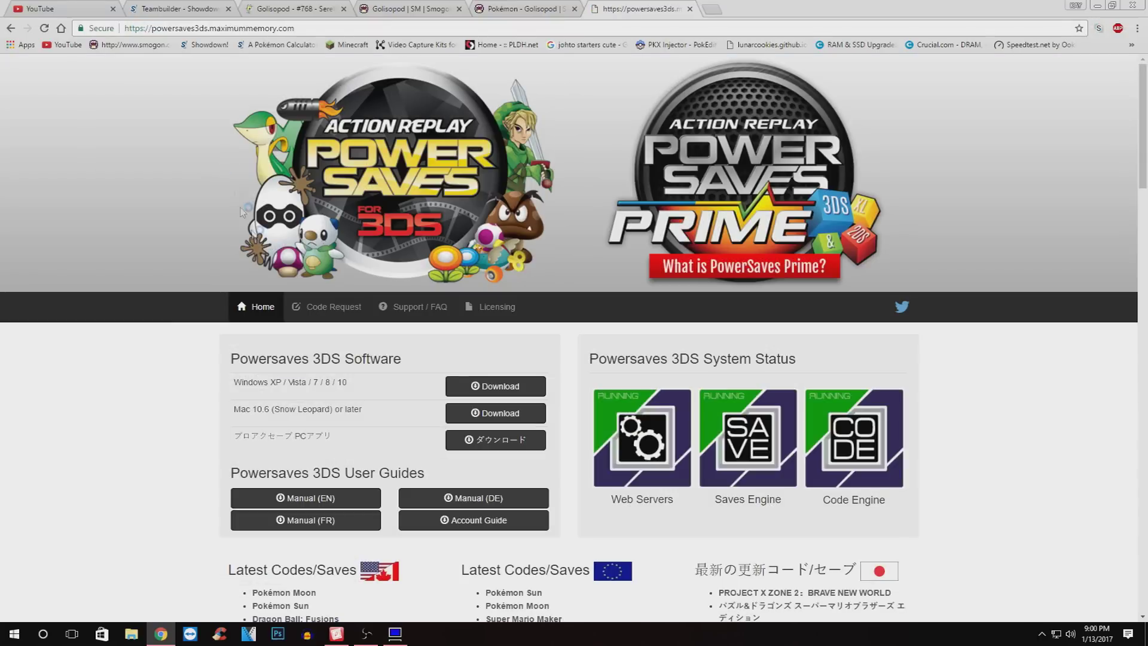
scroll(240, 207, down, 3)
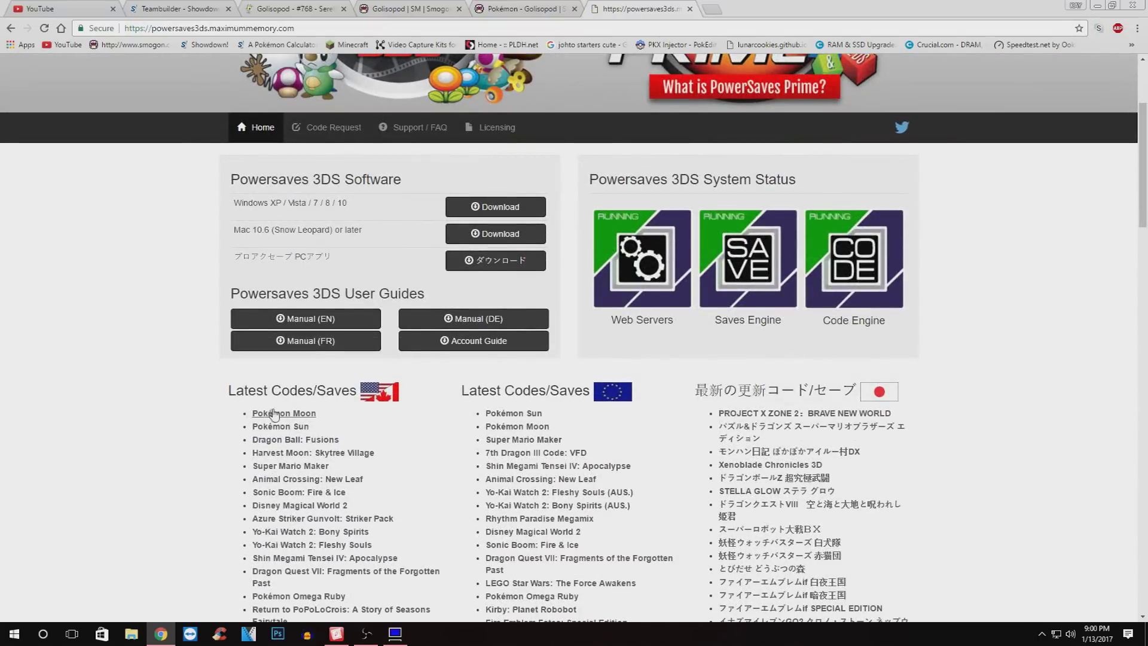
click(293, 414)
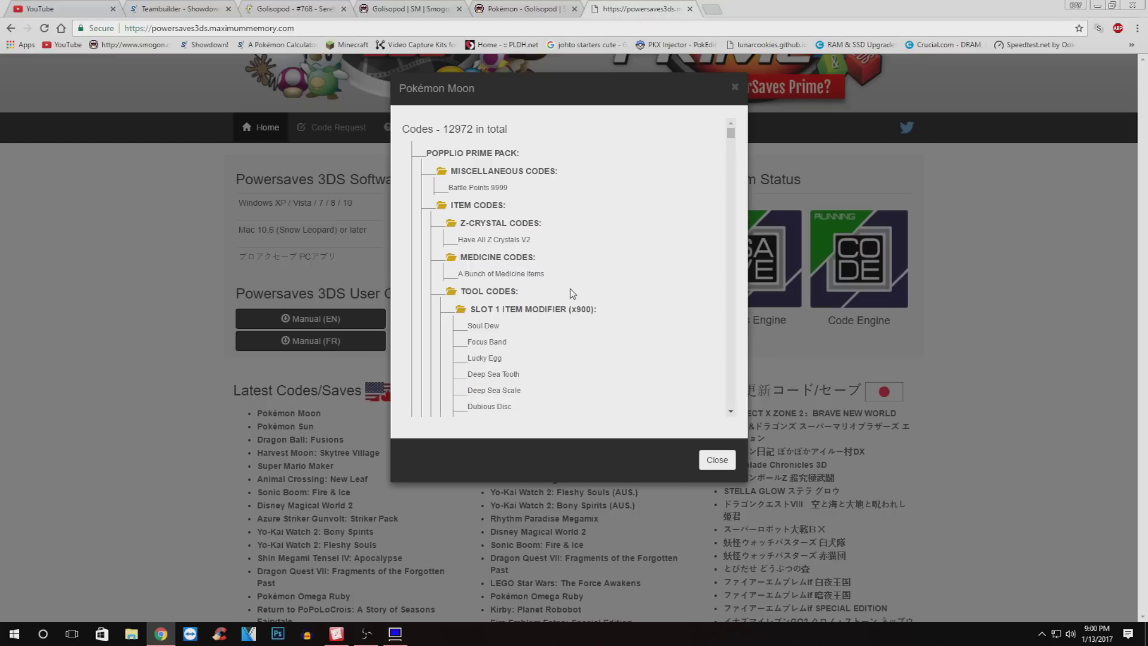
Find "aqua jet" in the Pokémon Moon code list.
key(ctrl+f)
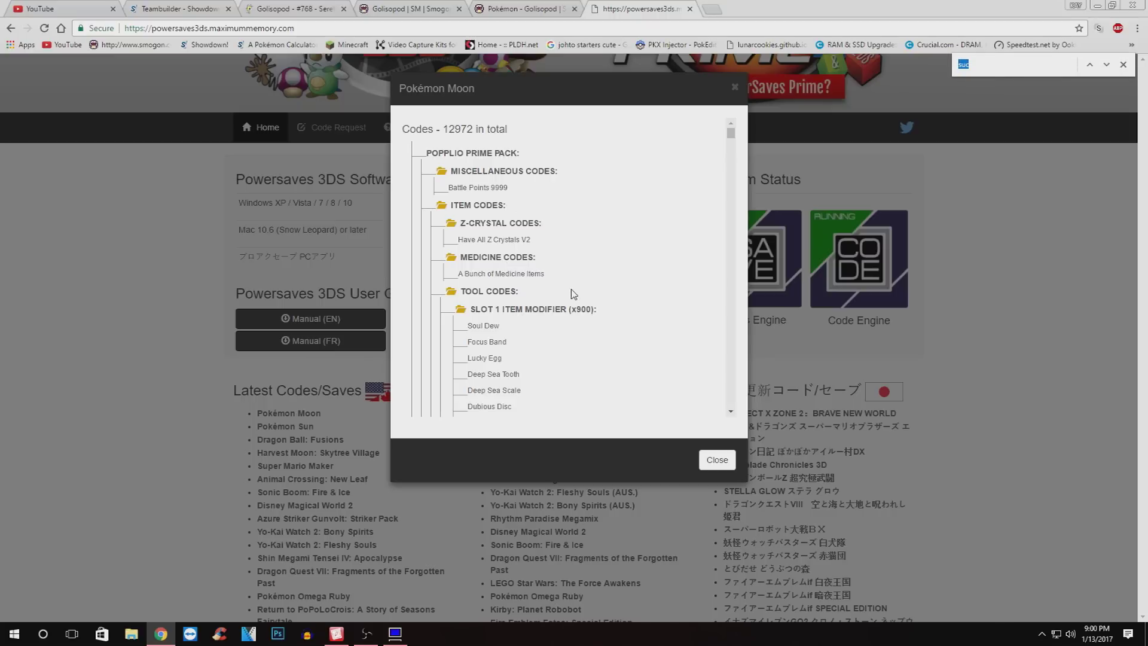
key(BackSpace)
text(aqua)
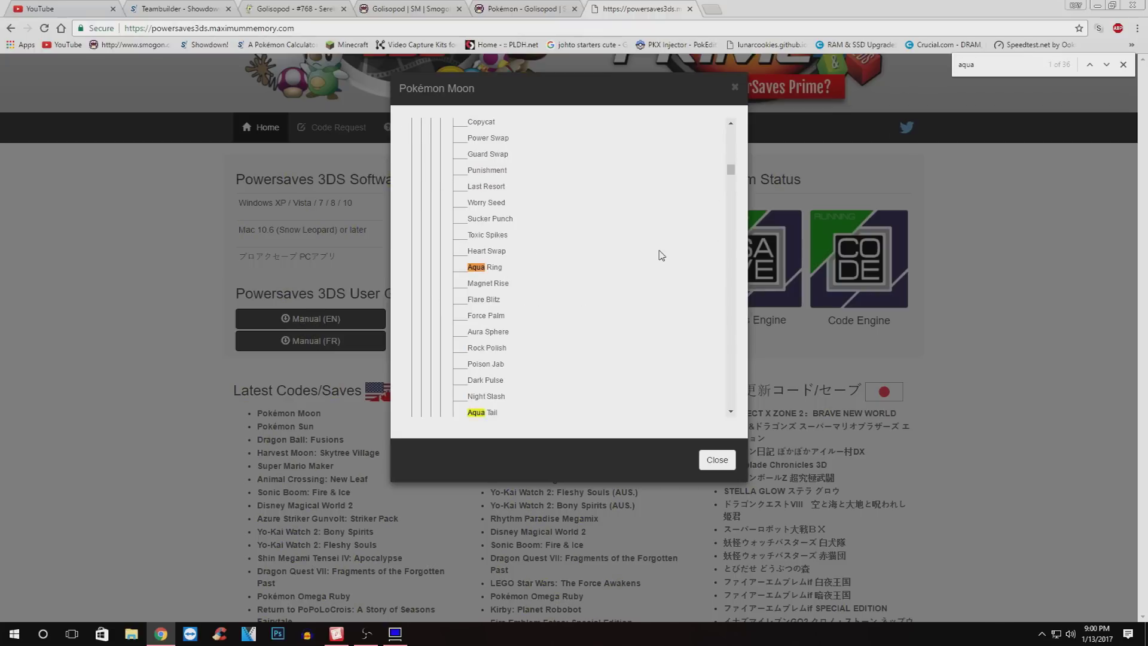
text( jet)
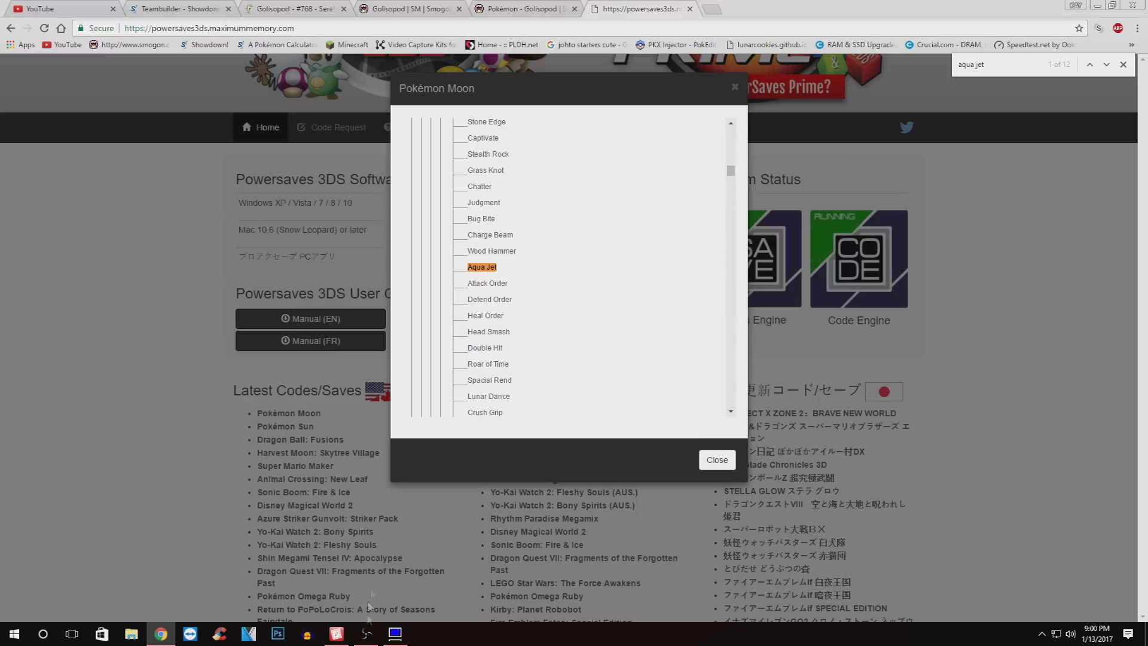
Switch to 3DS Powersaves and look through the Move 1 codes from Pound onward for Aqua Jet.
click(337, 633)
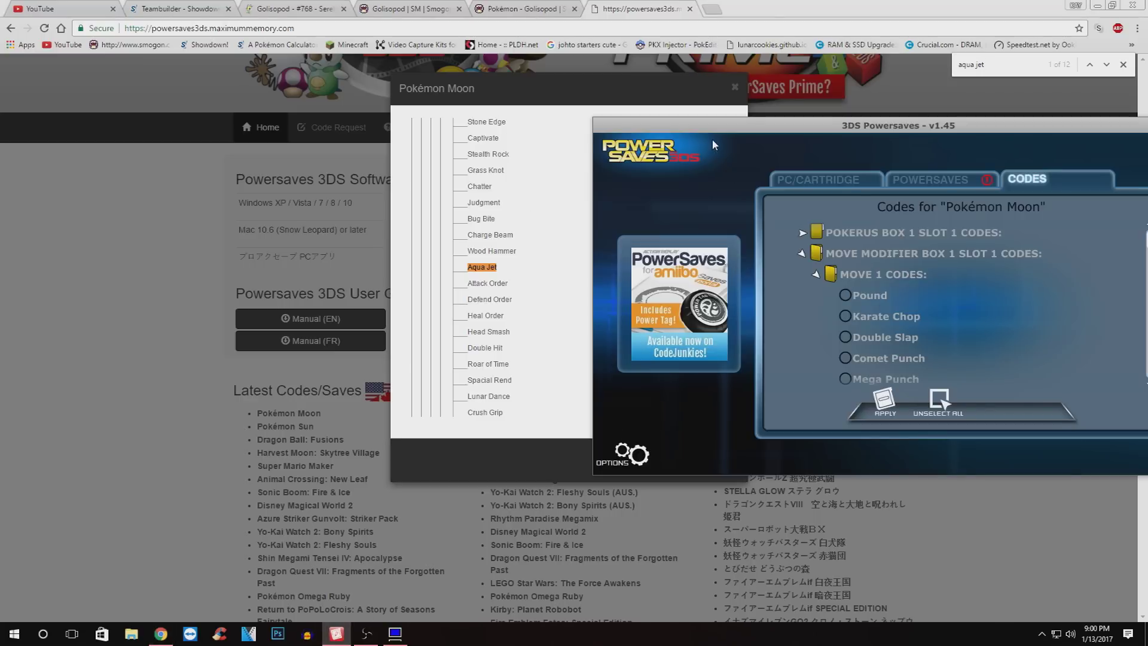
drag(713, 144, 706, 216)
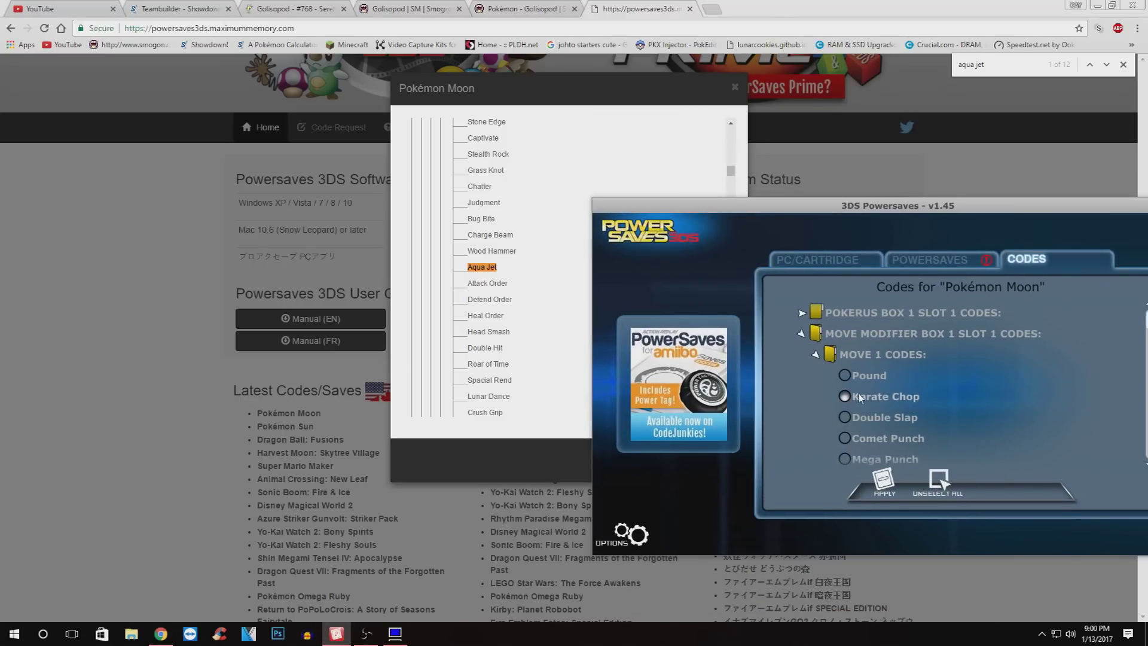
scroll(860, 399, down, 20)
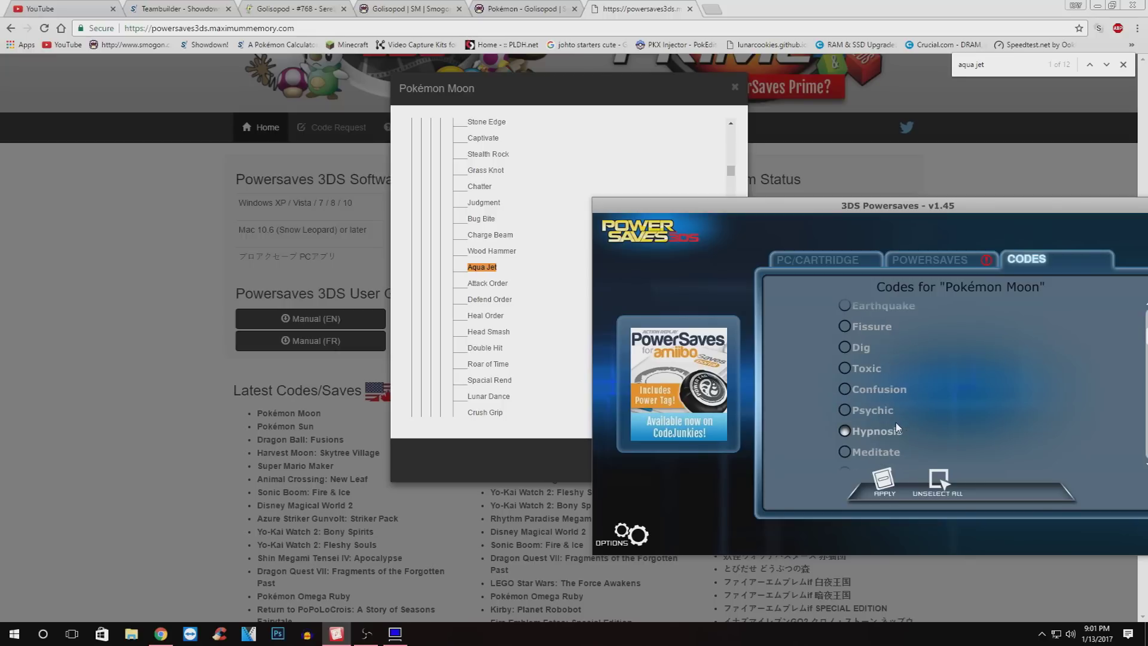
scroll(936, 421, down, 8)
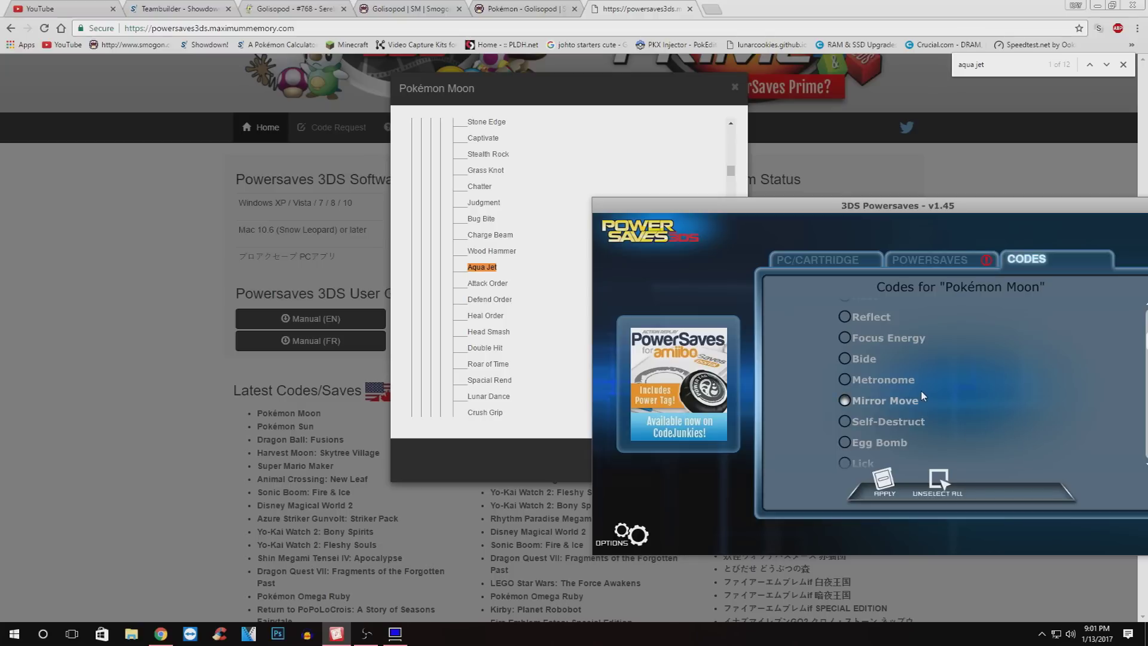
drag(929, 204, 894, 172)
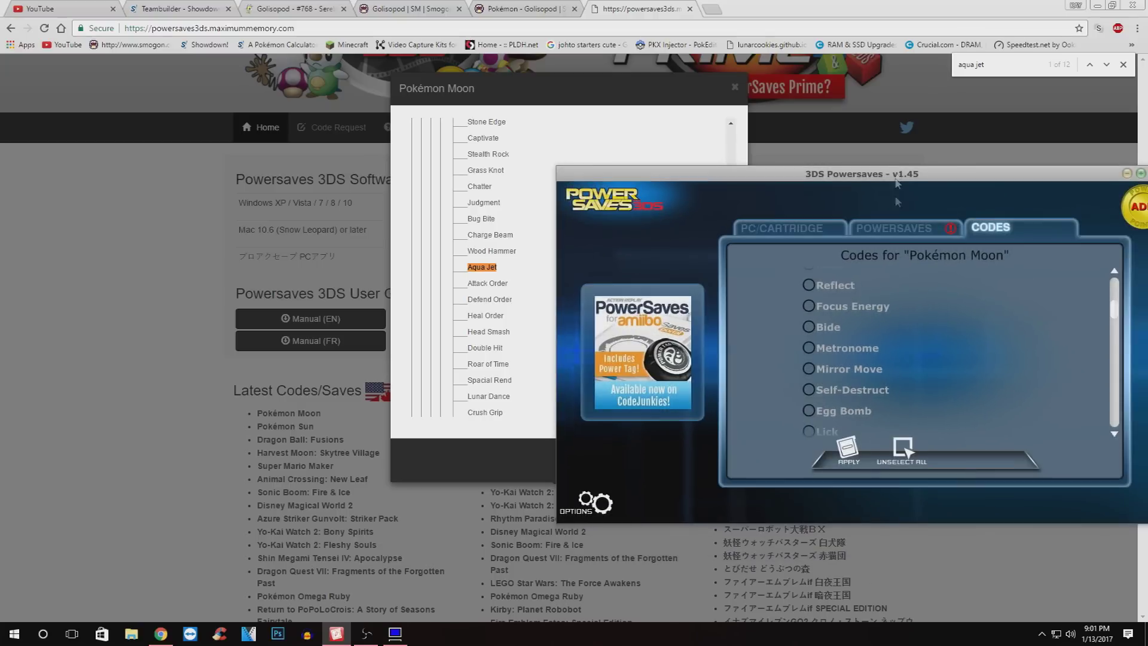
scroll(882, 382, down, 1)
scroll(882, 382, down, 15)
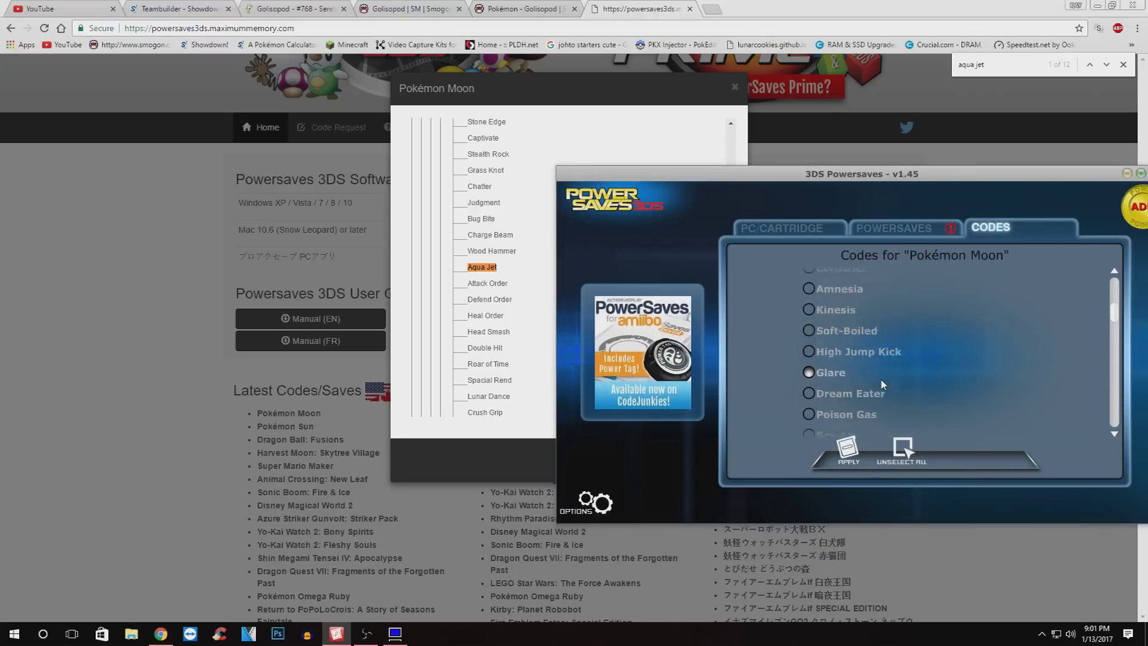
scroll(882, 383, down, 15)
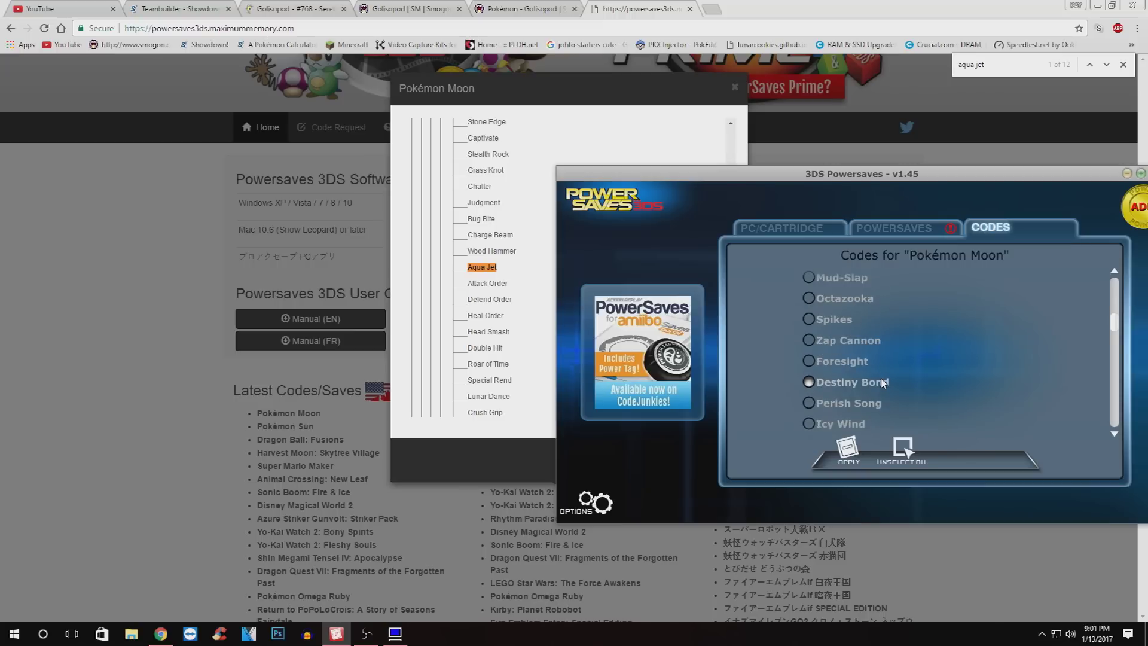
scroll(882, 383, down, 3)
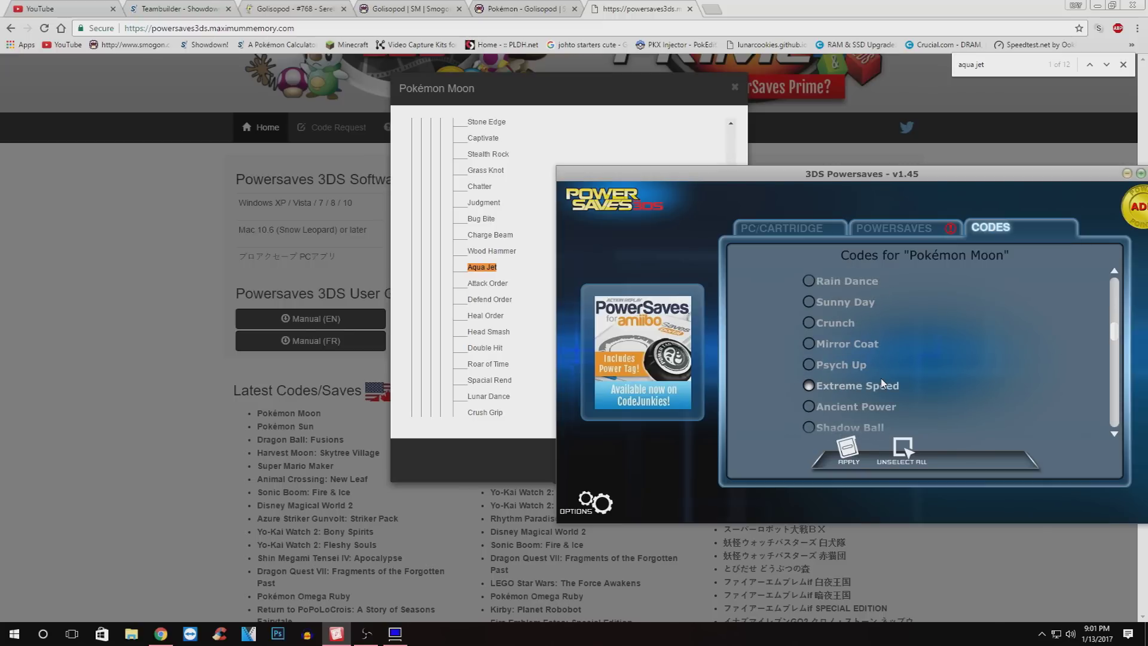
scroll(881, 382, down, 15)
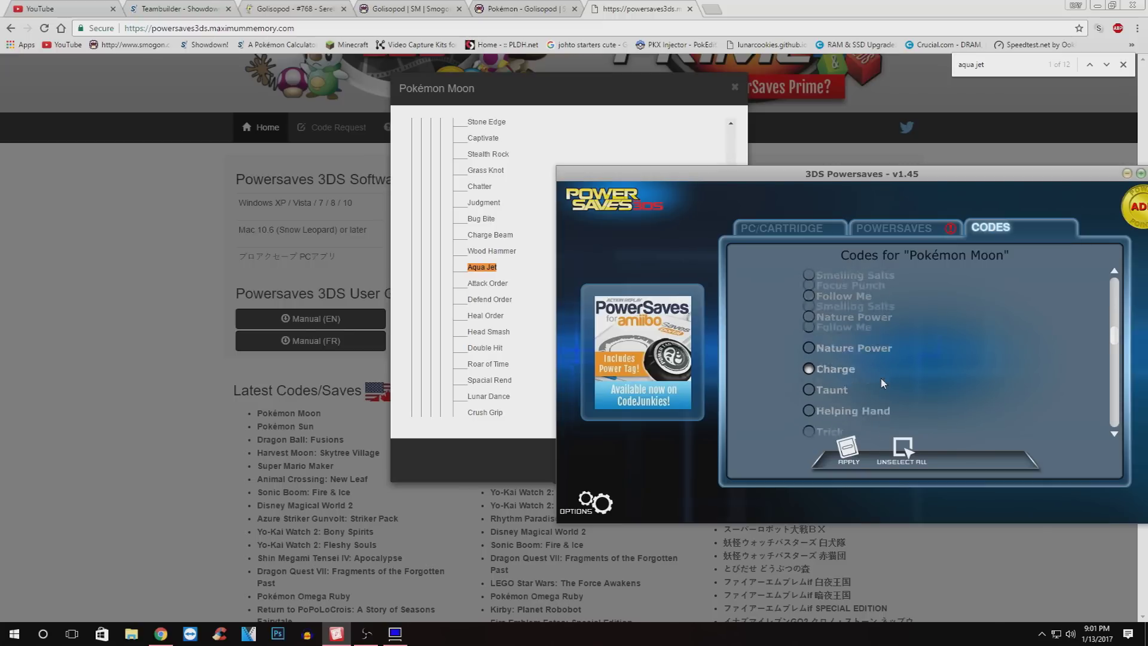
scroll(881, 382, down, 15)
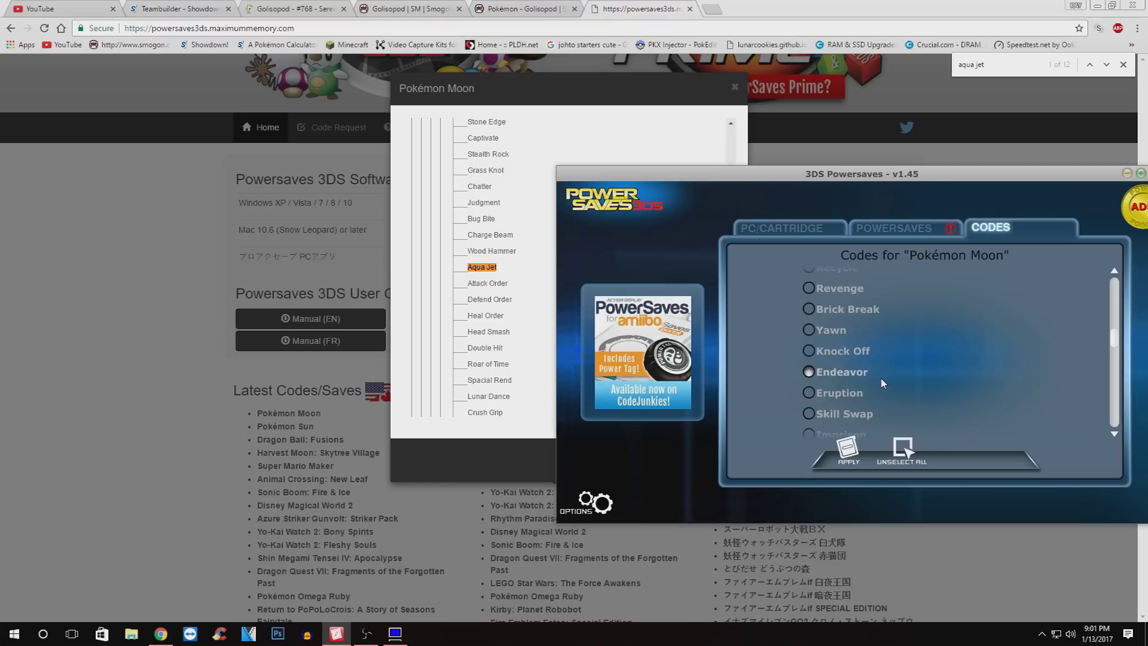
scroll(881, 381, down, 10)
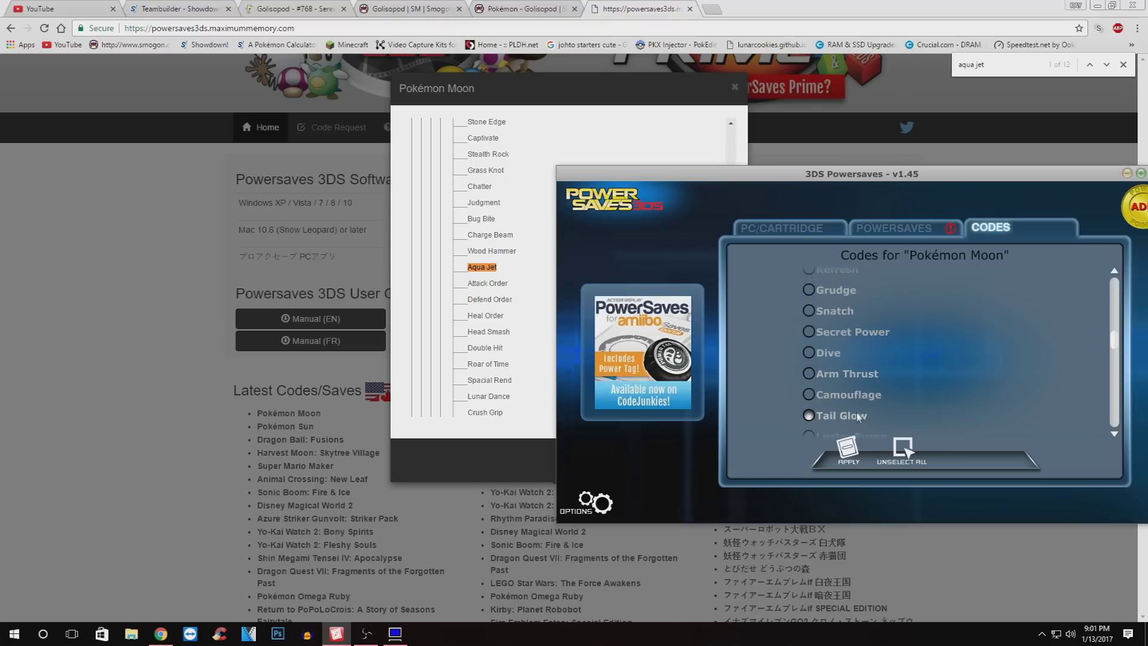
scroll(856, 407, down, 3)
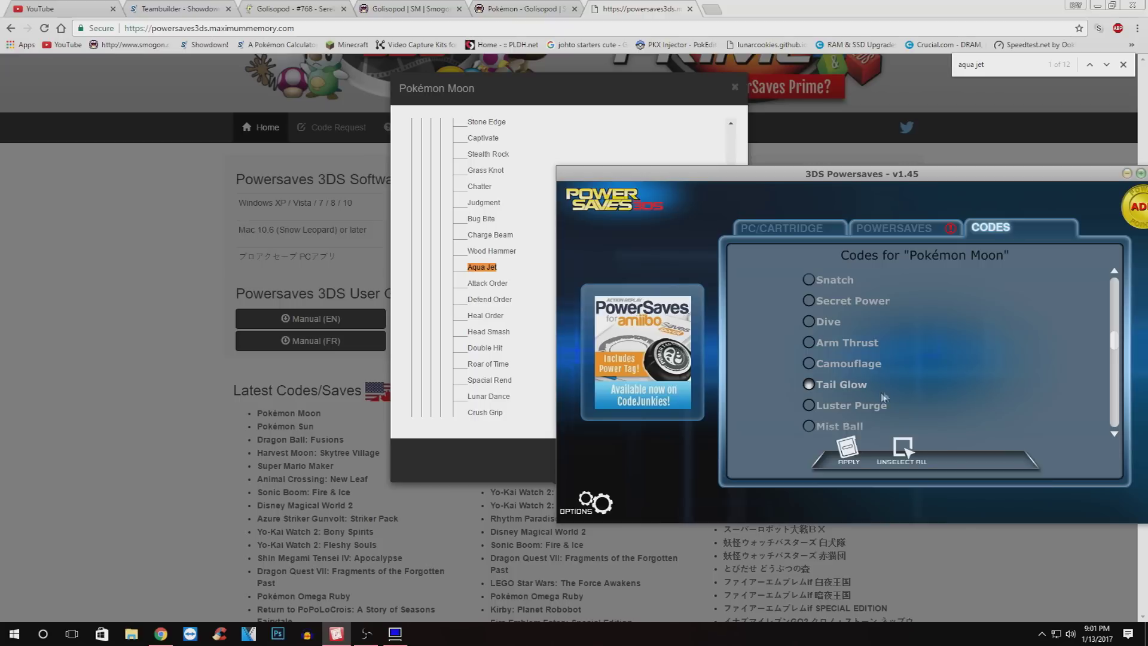
Return to the Pokémon Moon code list in the browser and find "tail glow" to compare its place with Aqua Jet.
drag(657, 187, 679, 347)
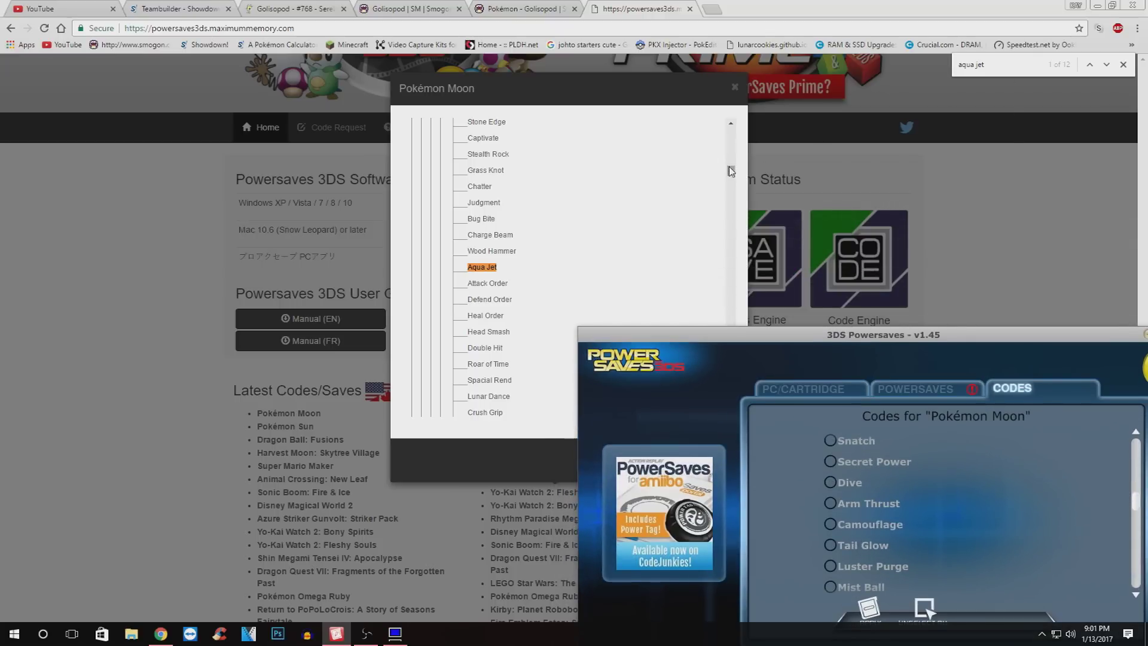
click(984, 61)
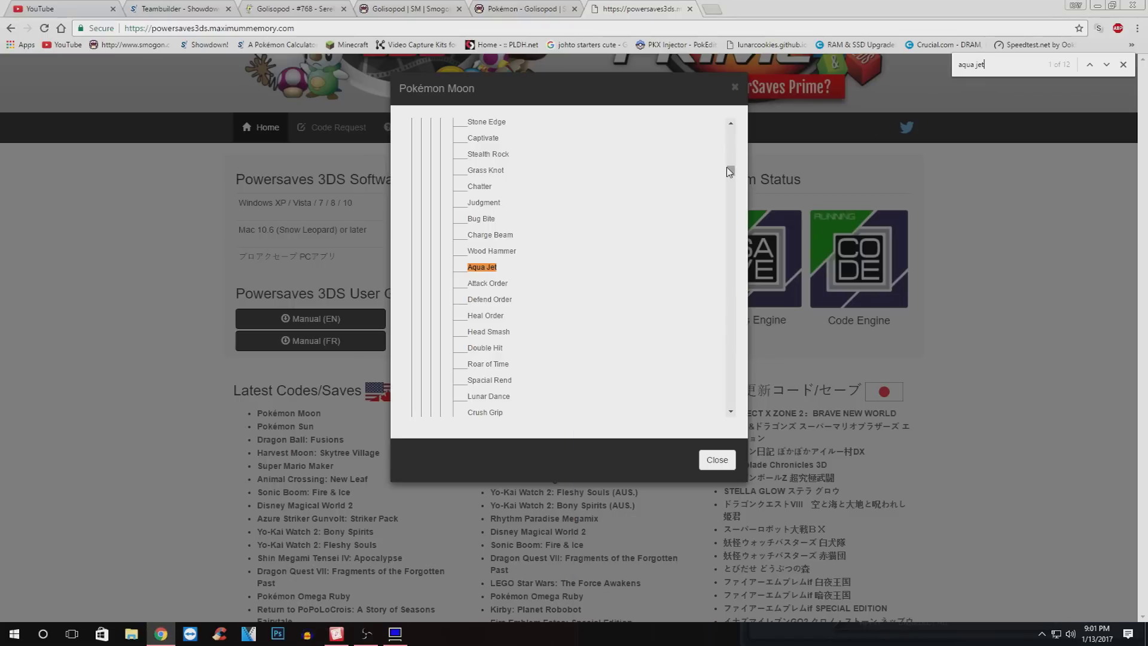
key(BackSpace)
key(BackSpace)
key(BackSpace)
key(BackSpace)
key(BackSpace)
key(BackSpace)
key(BackSpace)
key(BackSpace)
text(til)
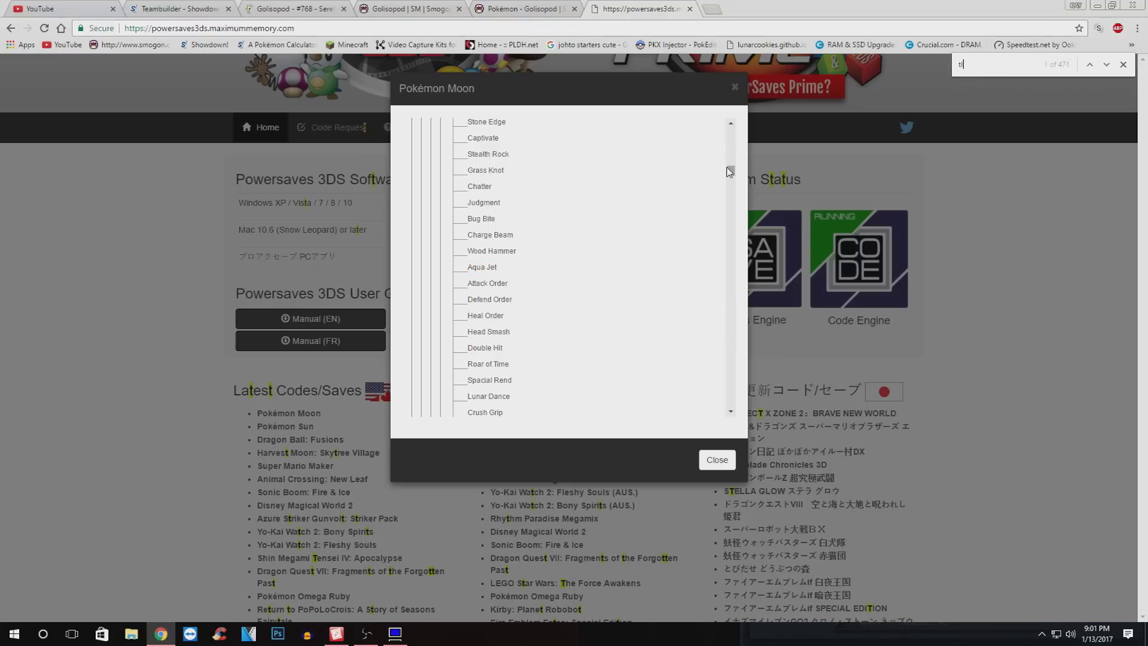
key(BackSpace)
key(BackSpace)
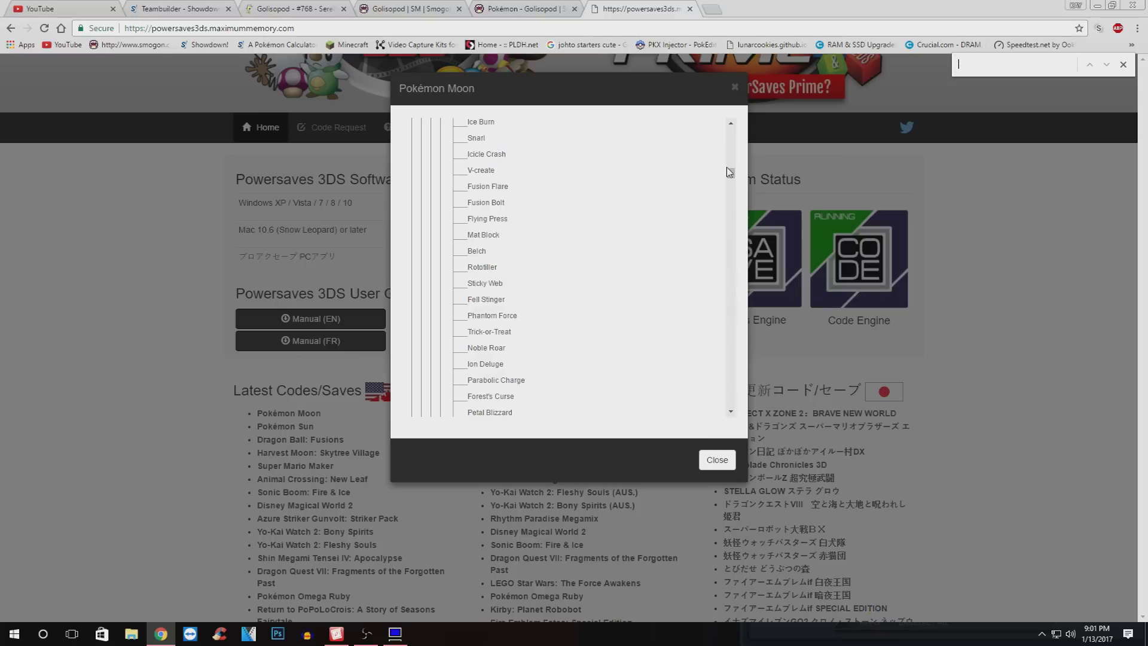
text(ail glow)
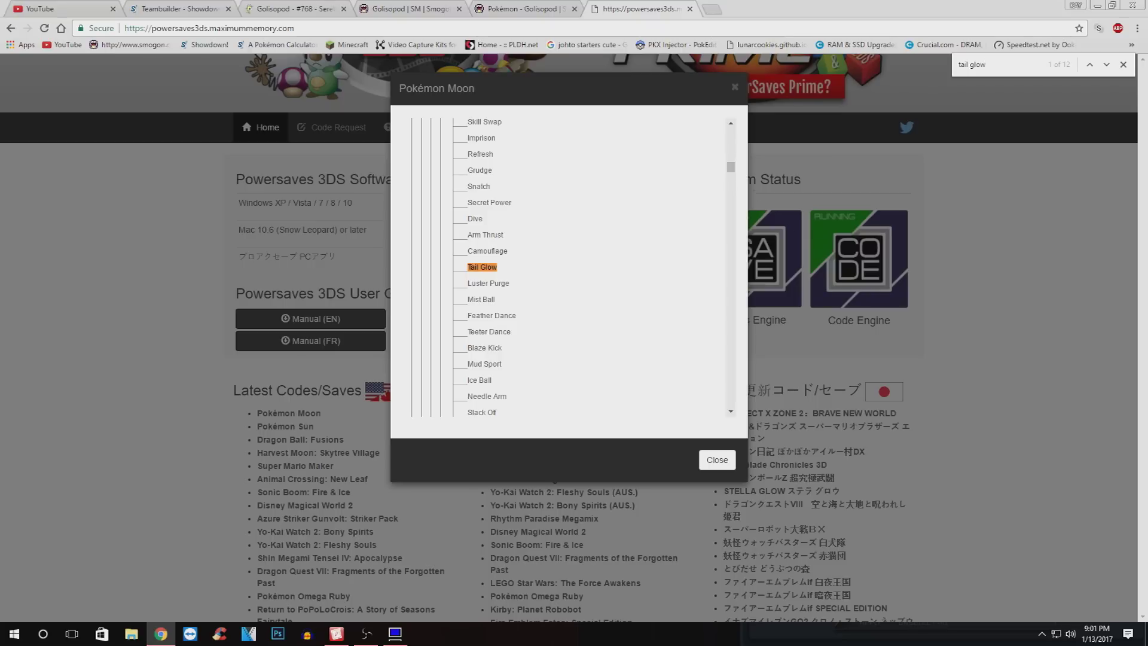
Switch to 3DS Powersaves and look through the Move 1 codes beyond Tail Glow for Aqua Jet.
key(alt+Tab)
drag(843, 338, 846, 154)
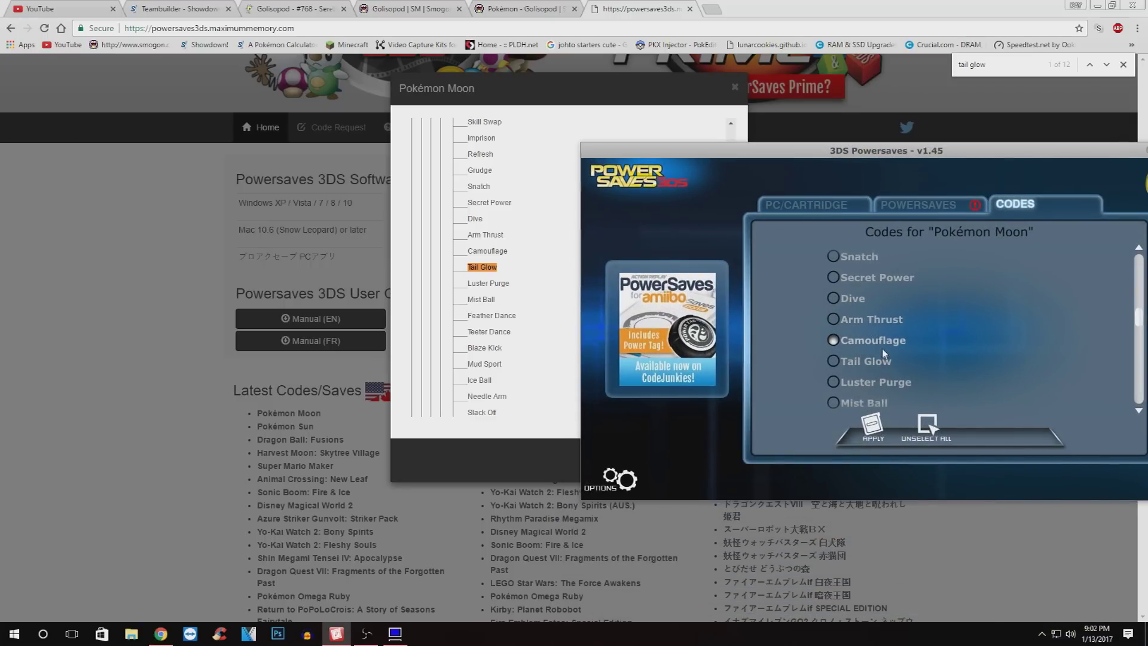
scroll(884, 353, down, 3)
scroll(886, 358, down, 7)
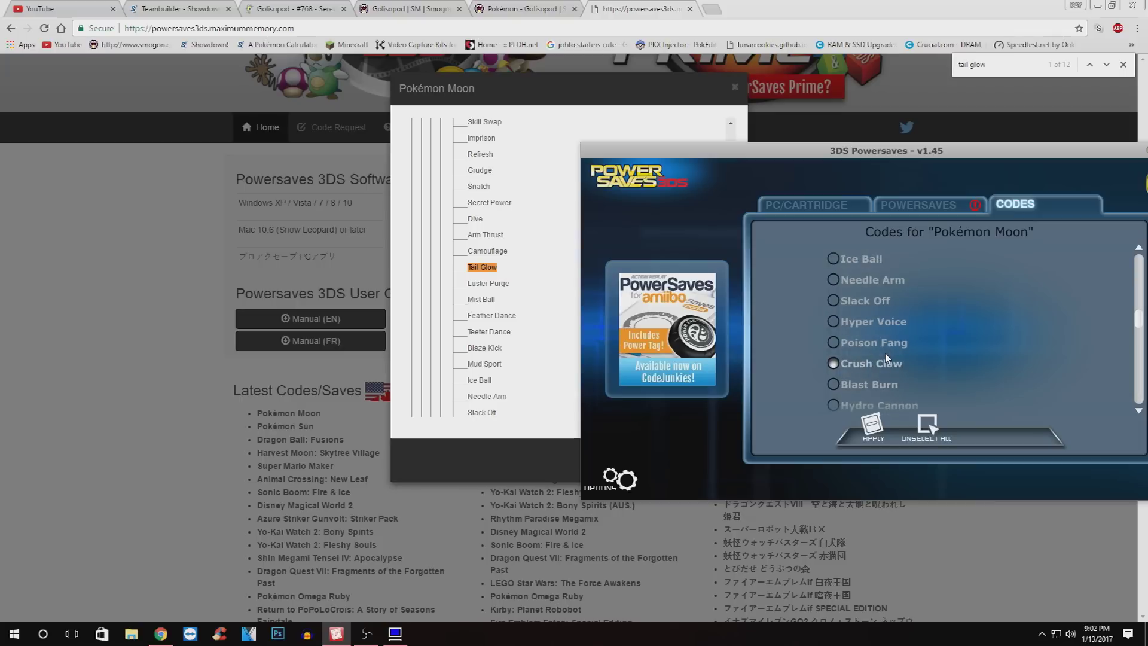
scroll(886, 358, down, 5)
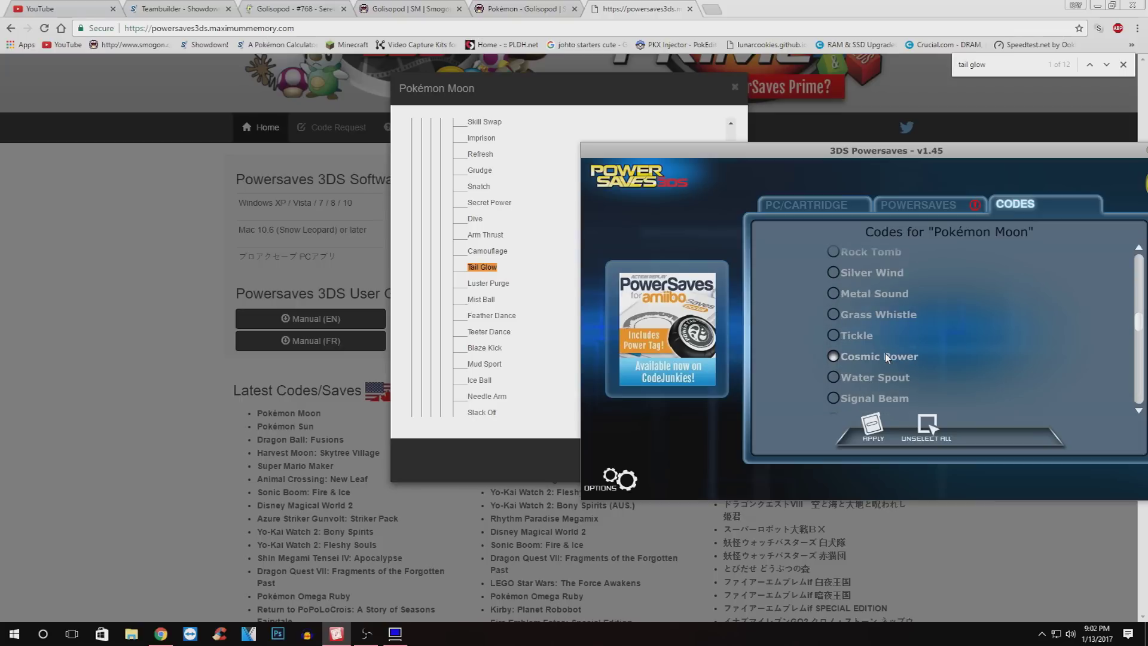
scroll(886, 357, down, 5)
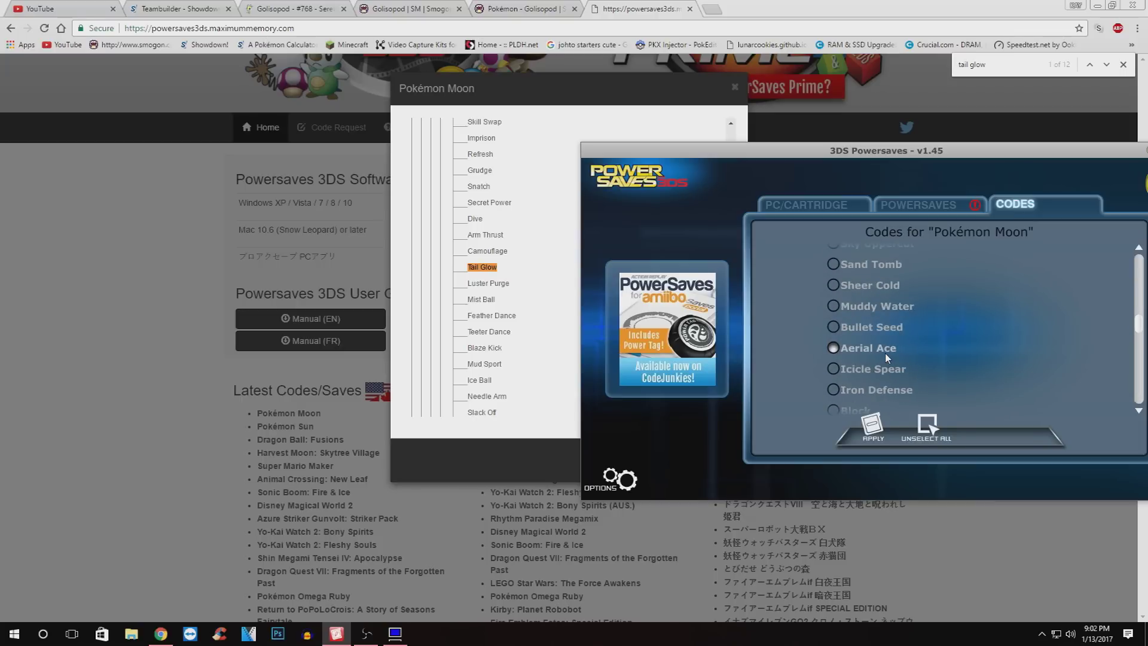
scroll(887, 357, down, 6)
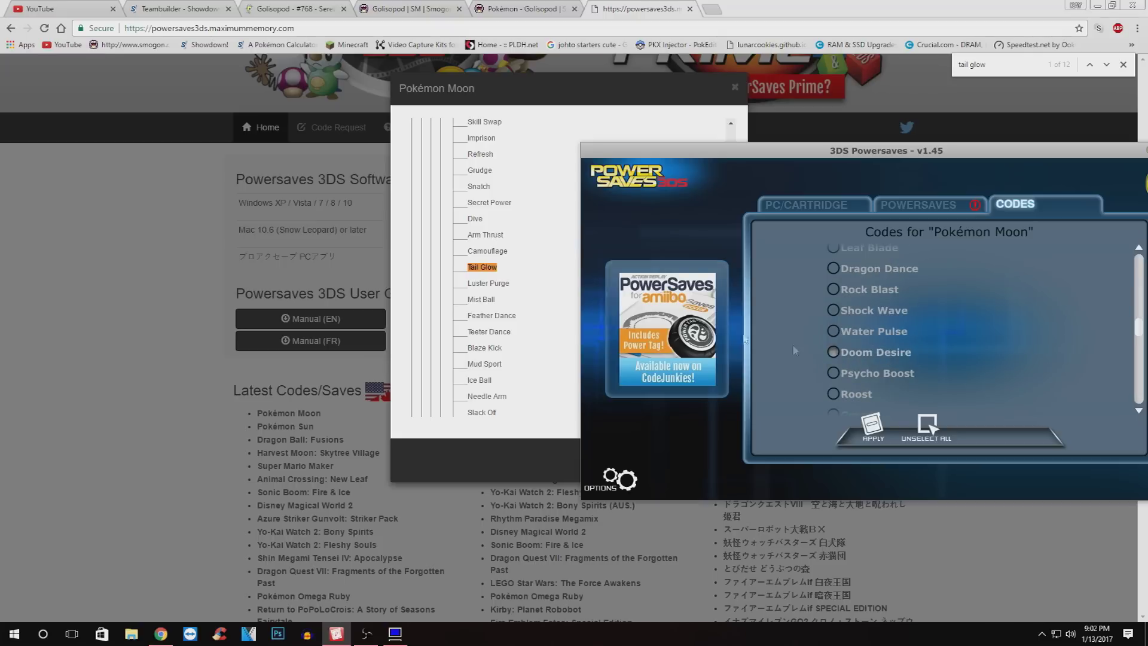
scroll(920, 332, down, 2)
scroll(921, 329, down, 2)
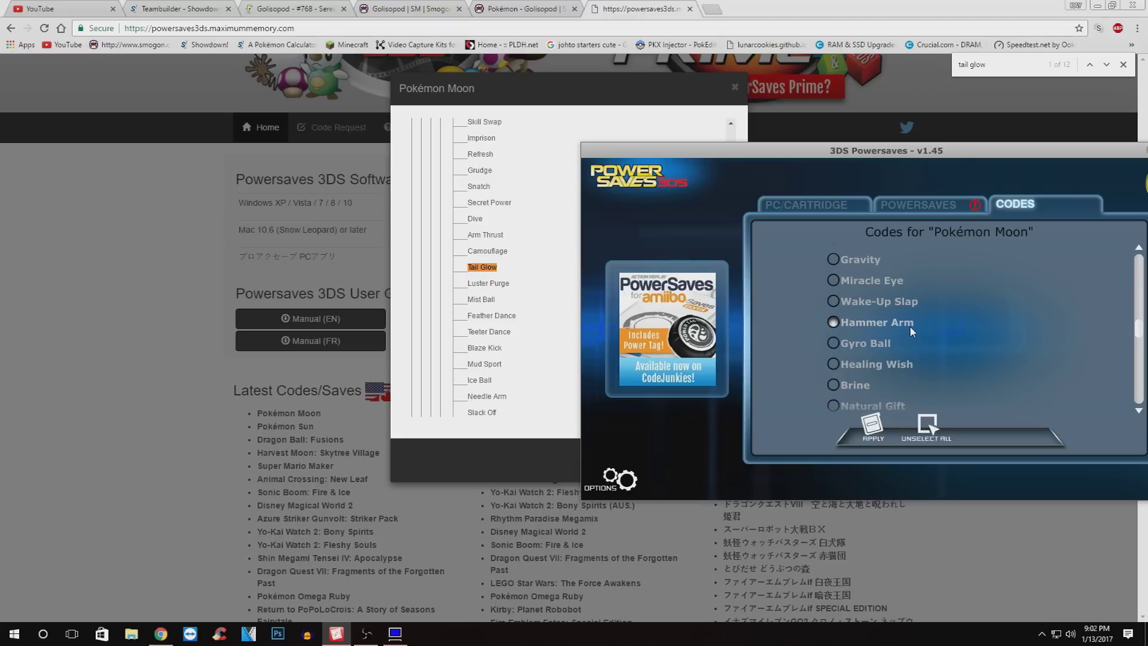
scroll(909, 325, down, 3)
scroll(909, 329, down, 1)
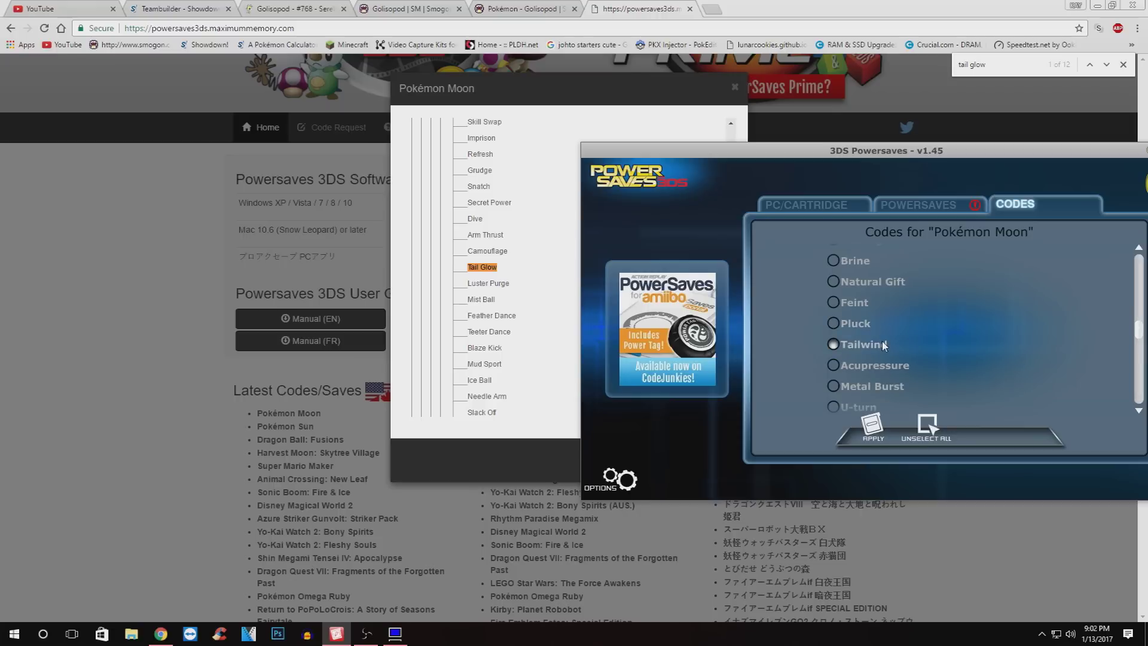
scroll(883, 346, down, 1)
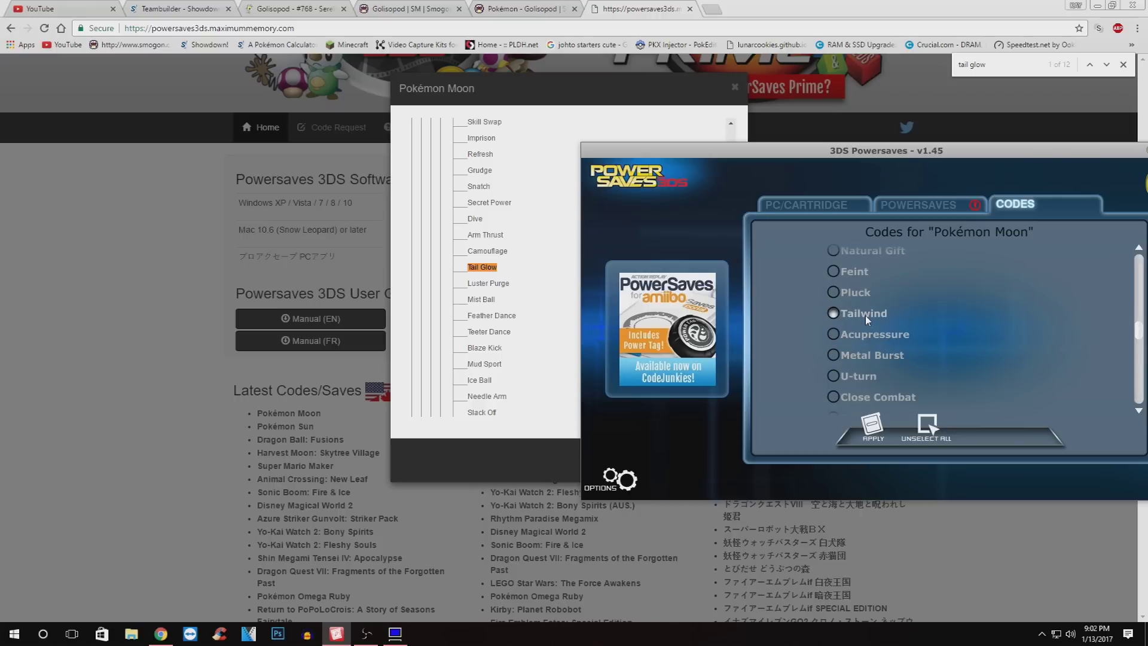
scroll(866, 314, down, 7)
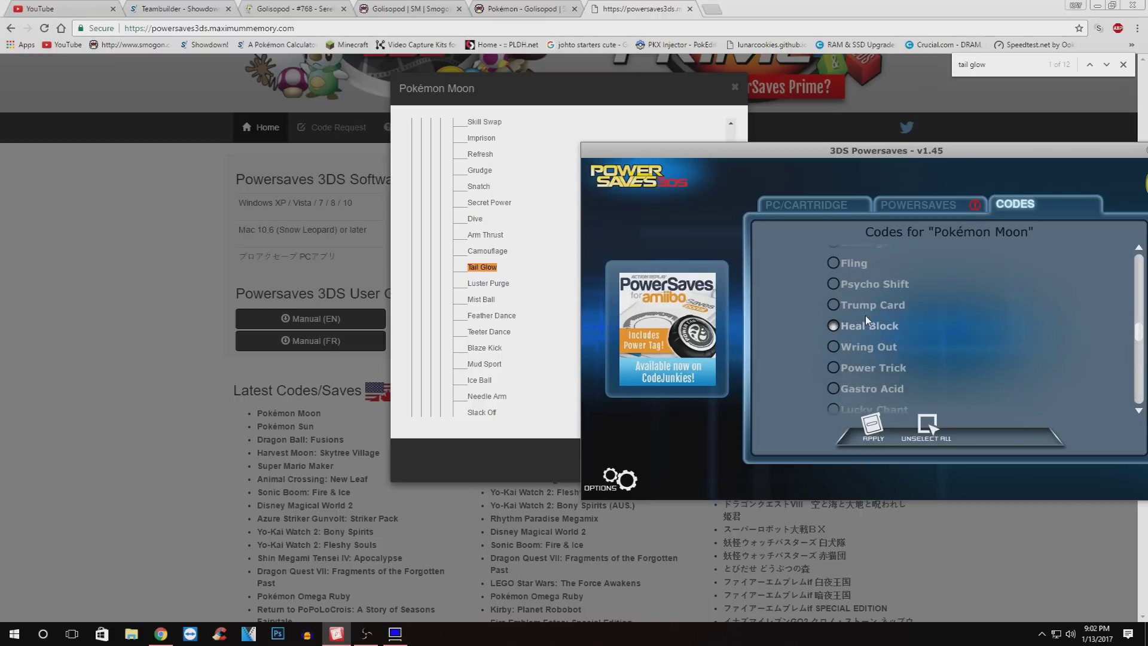
scroll(866, 315, up, 6)
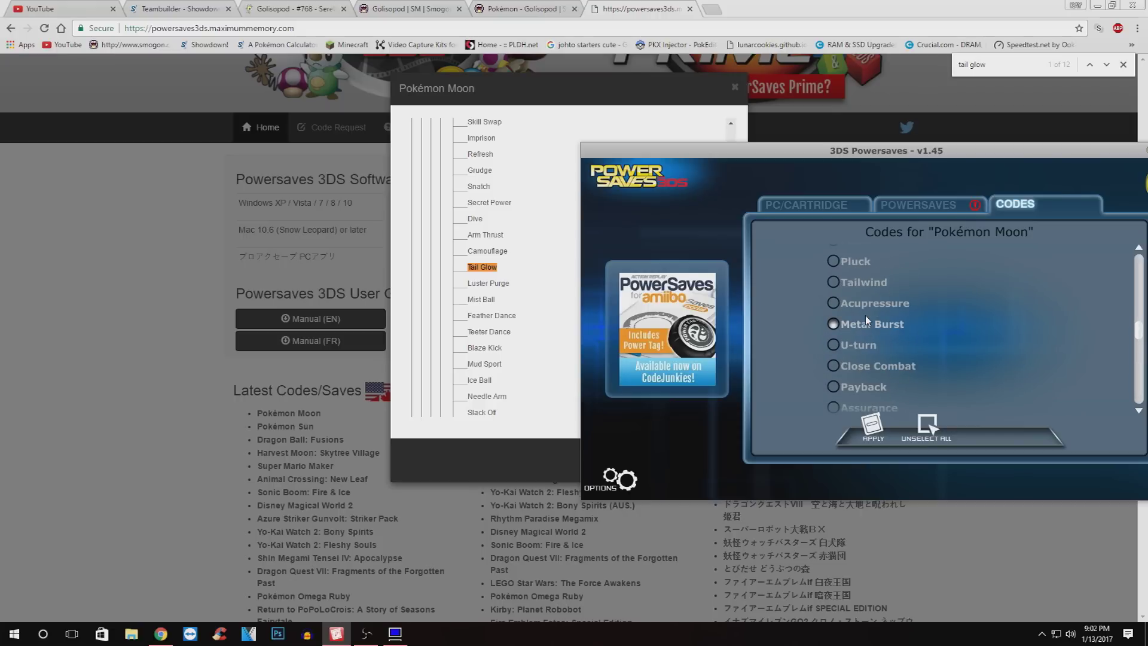
scroll(866, 314, down, 7)
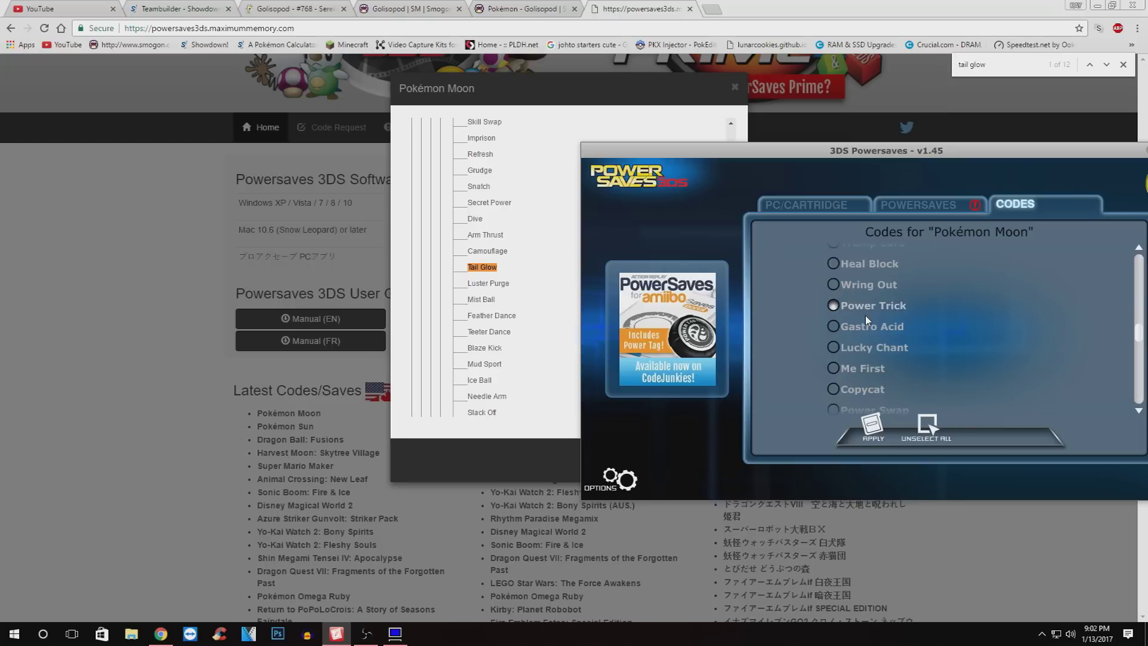
scroll(865, 315, down, 4)
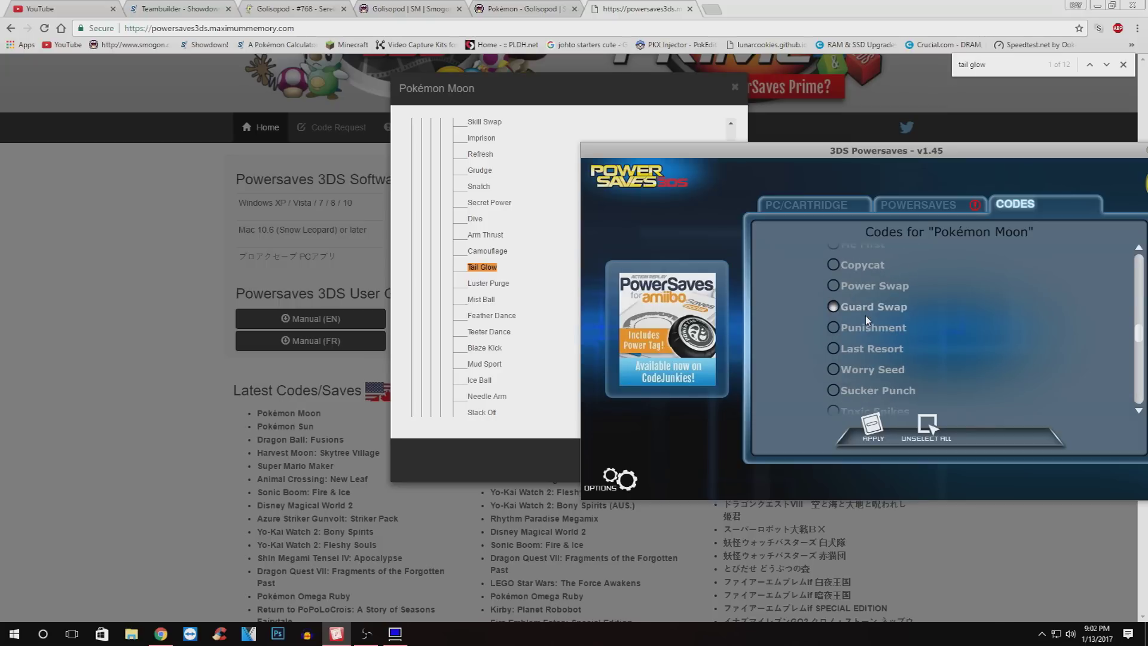
scroll(865, 314, down, 2)
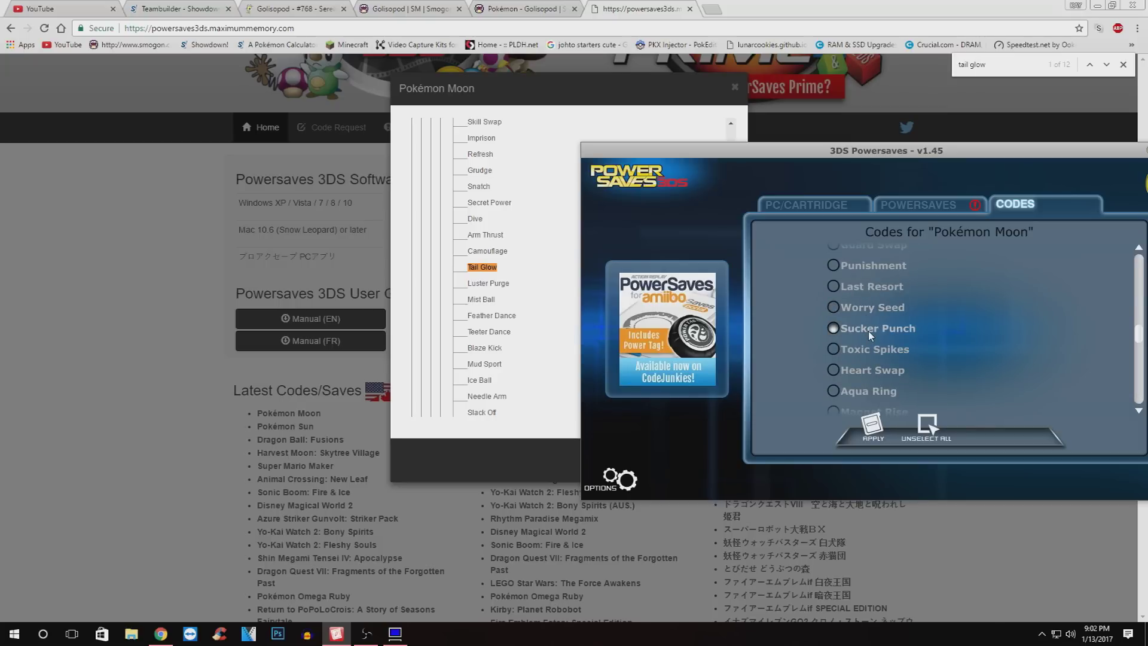
scroll(869, 335, down, 5)
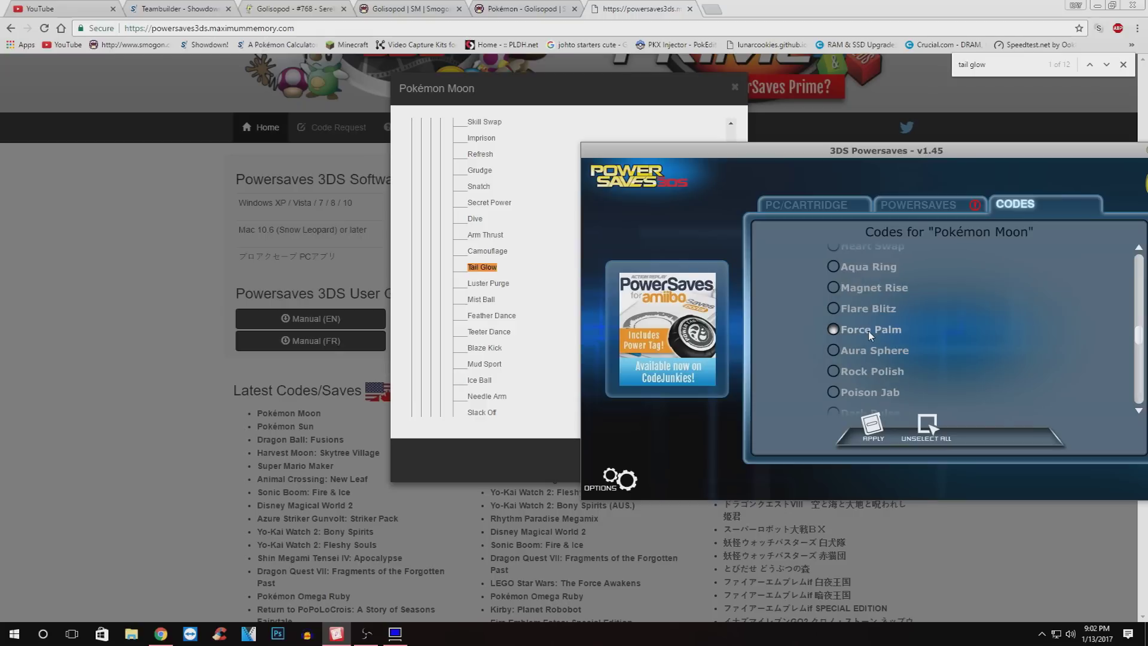
scroll(869, 333, down, 7)
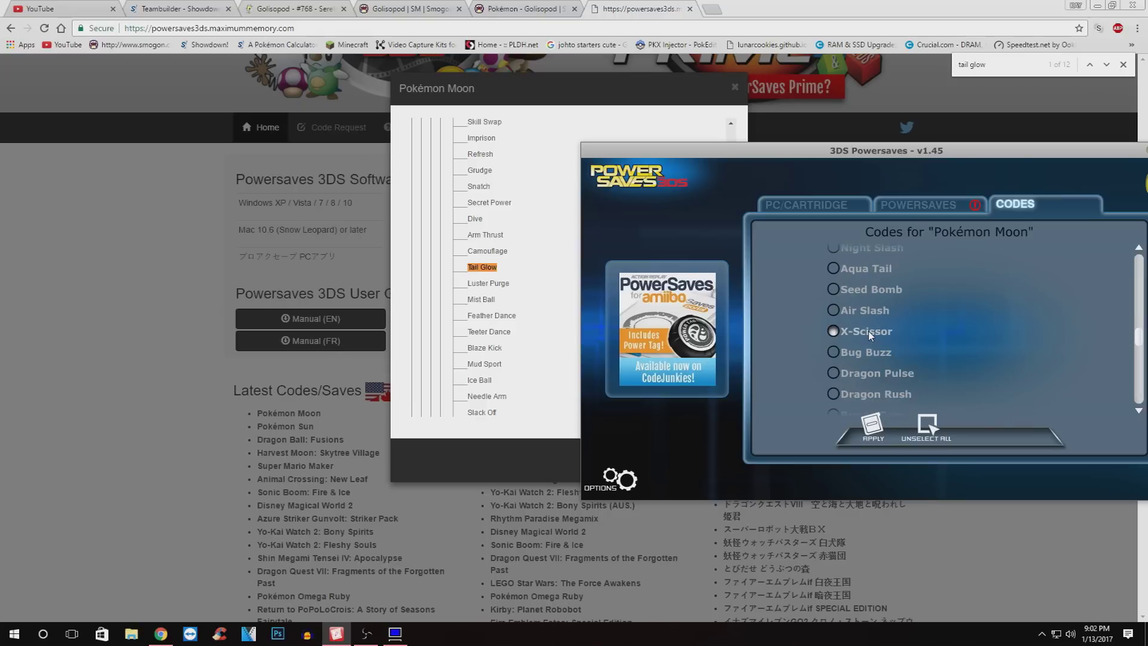
scroll(868, 332, down, 6)
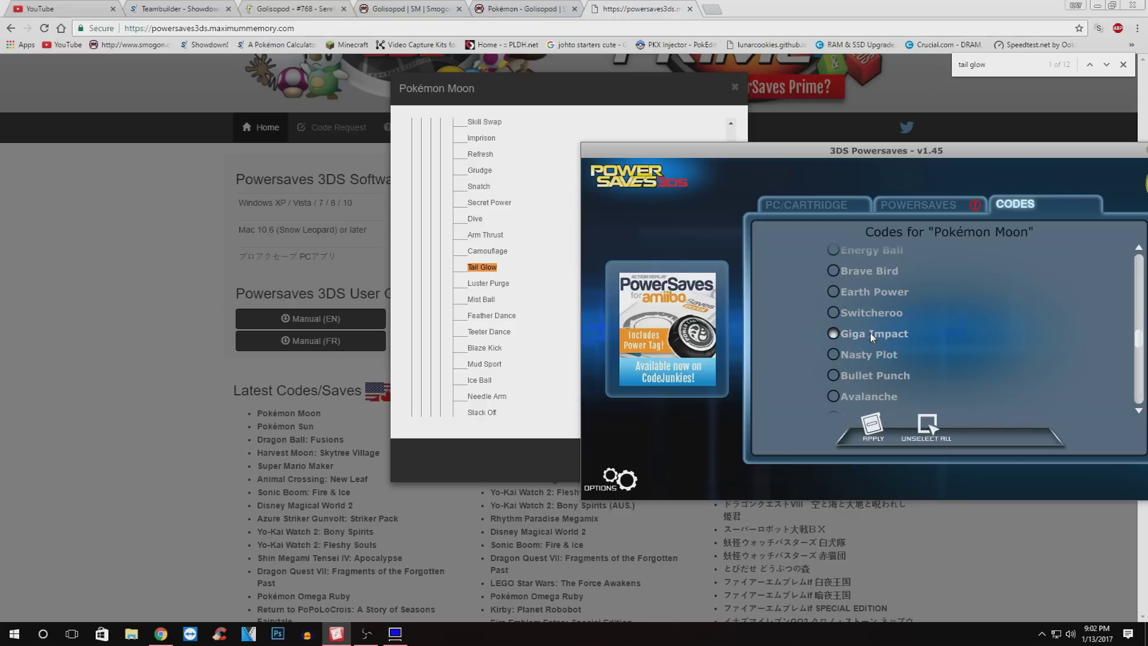
scroll(870, 332, down, 7)
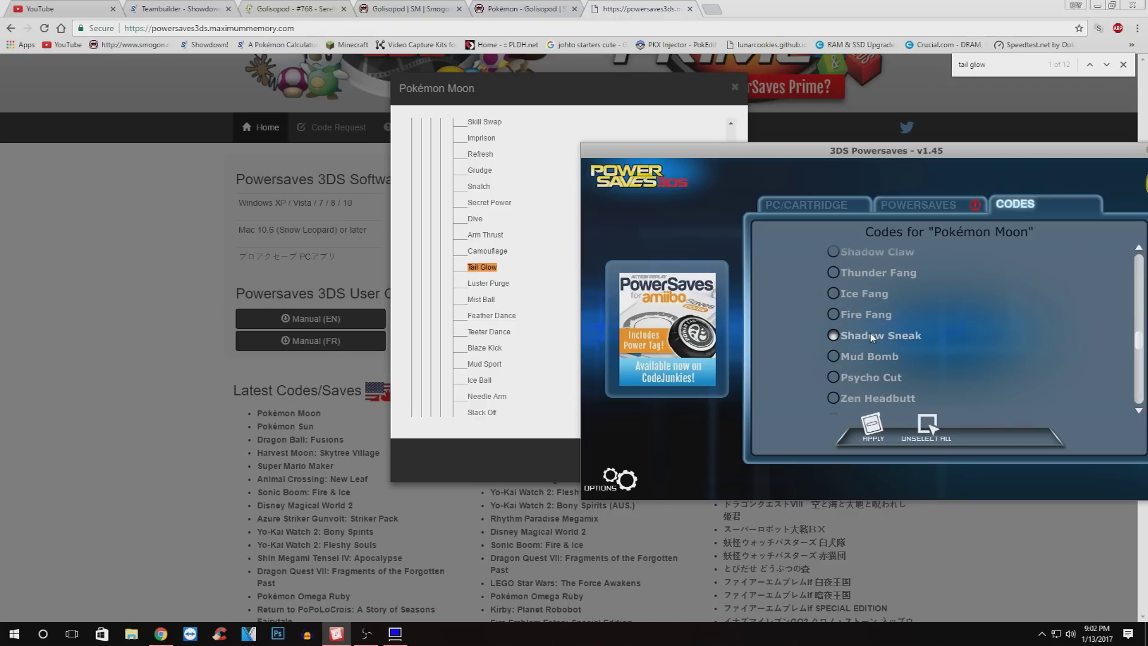
scroll(869, 332, down, 1)
scroll(870, 333, down, 5)
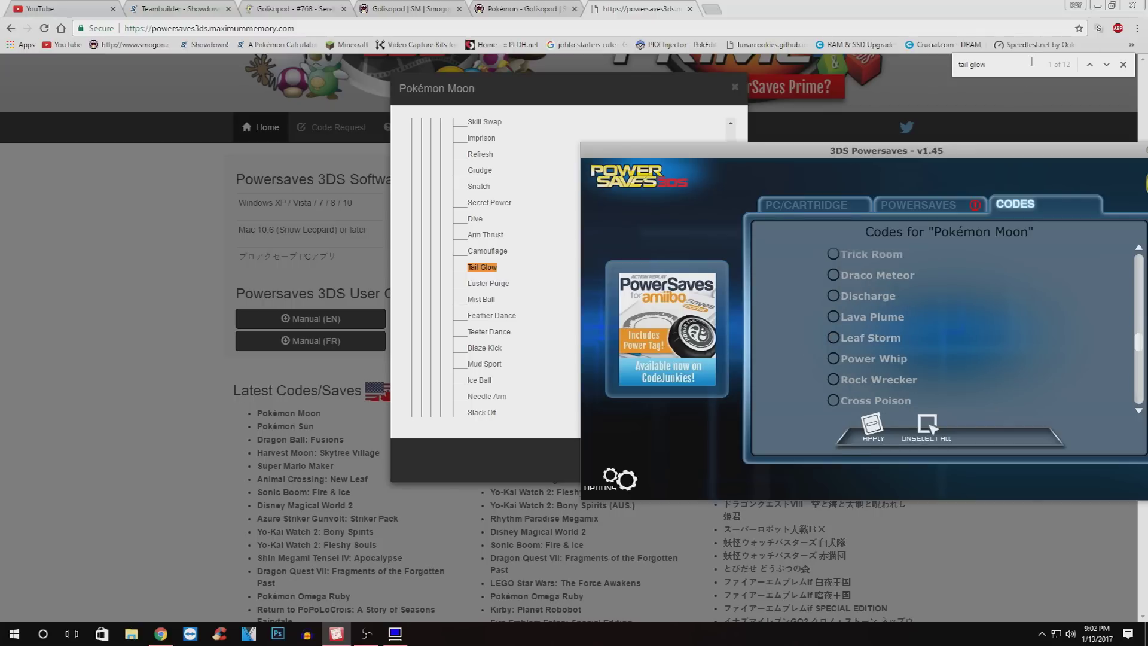
Find "aqua jet" in the browser's Pokémon Moon code list to check which moves surround it.
click(906, 60)
text(a)
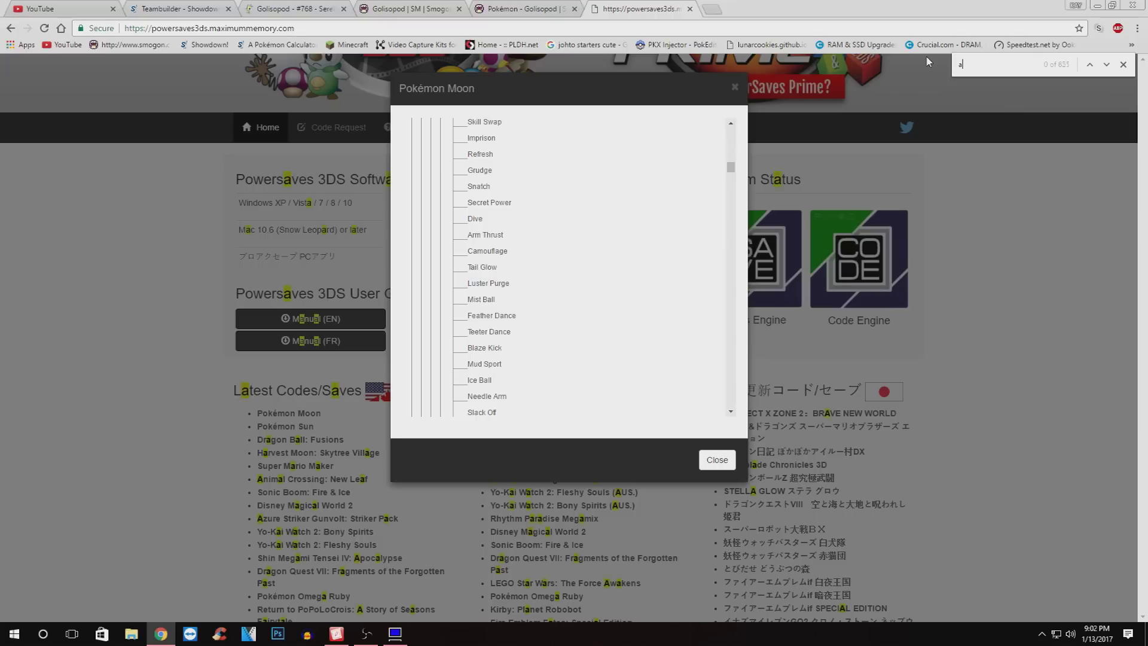
text(qua)
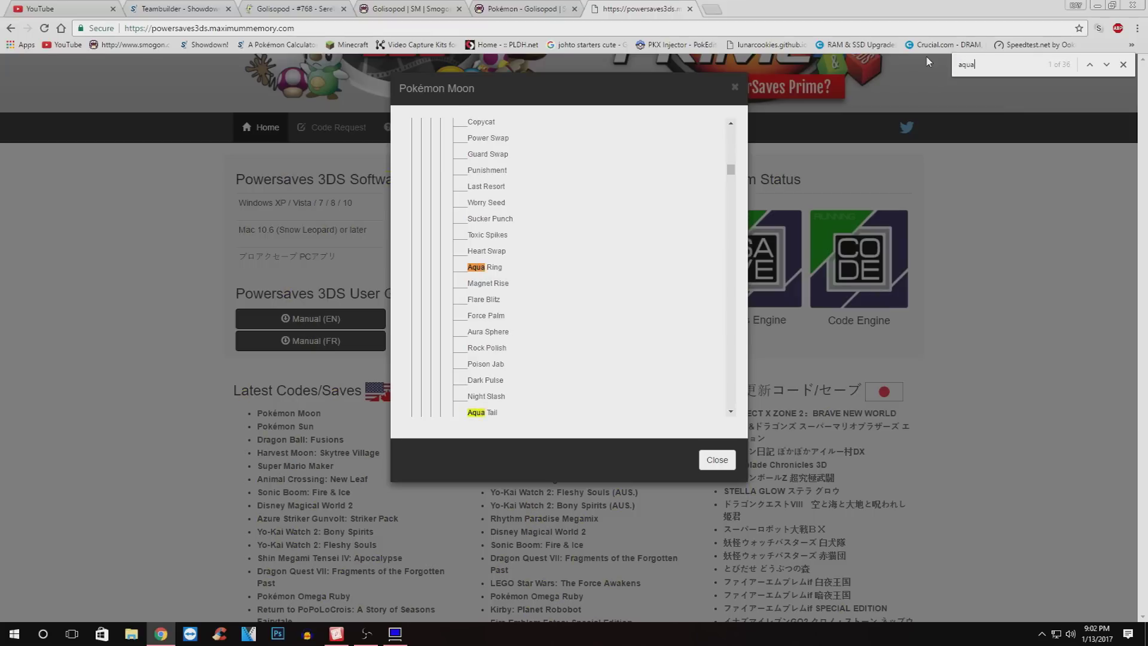
text( jet)
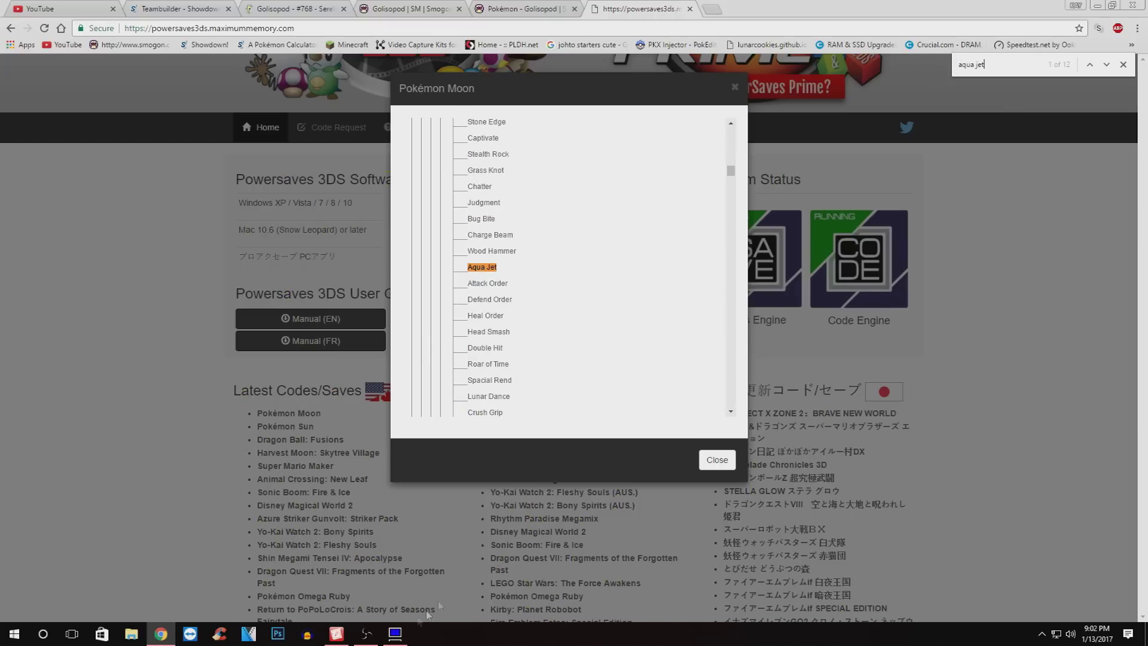
Return to 3DS Powersaves and select Aqua Jet, listed just after Wood Hammer, as the Move 1 code.
click(336, 633)
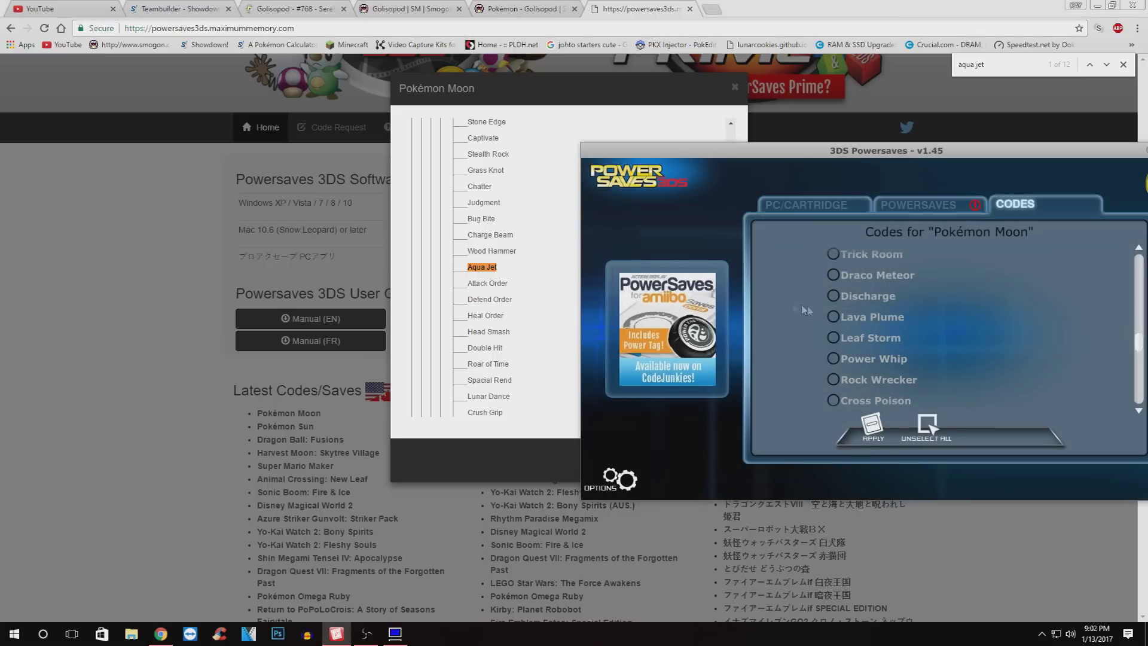
scroll(877, 323, down, 1)
scroll(877, 323, down, 3)
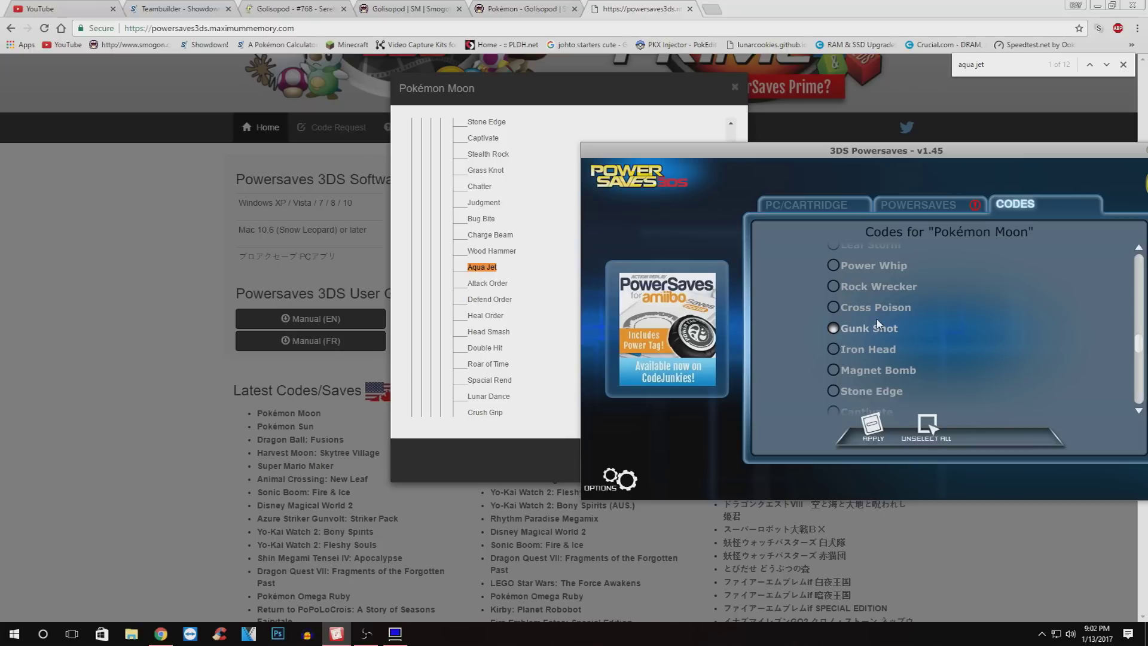
scroll(878, 323, down, 4)
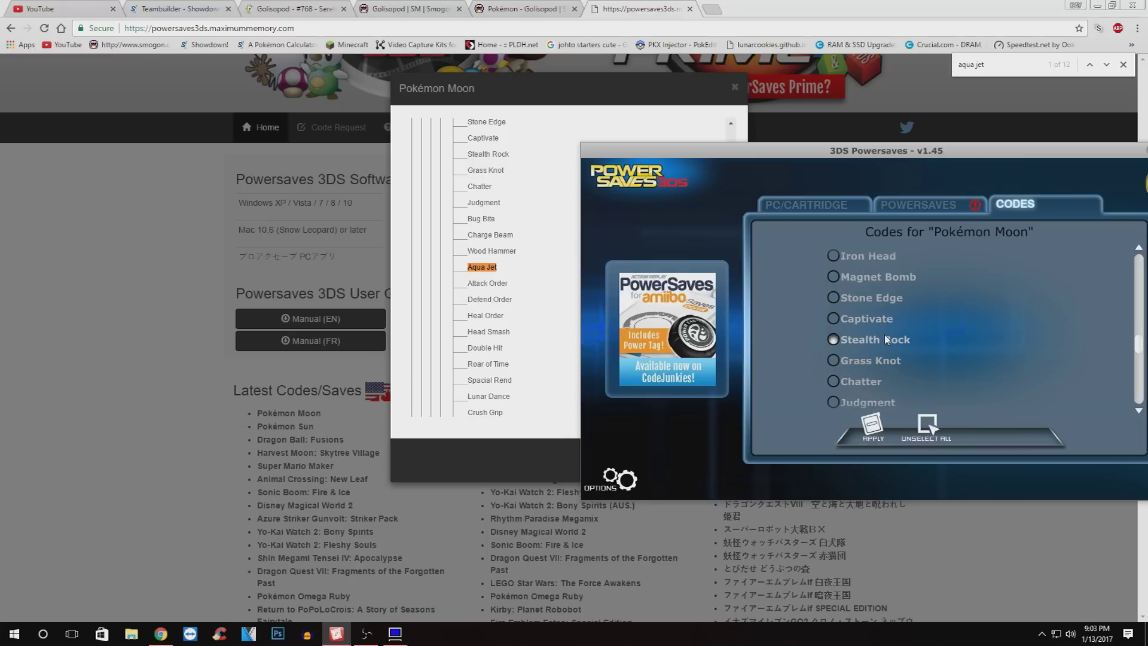
scroll(887, 340, down, 2)
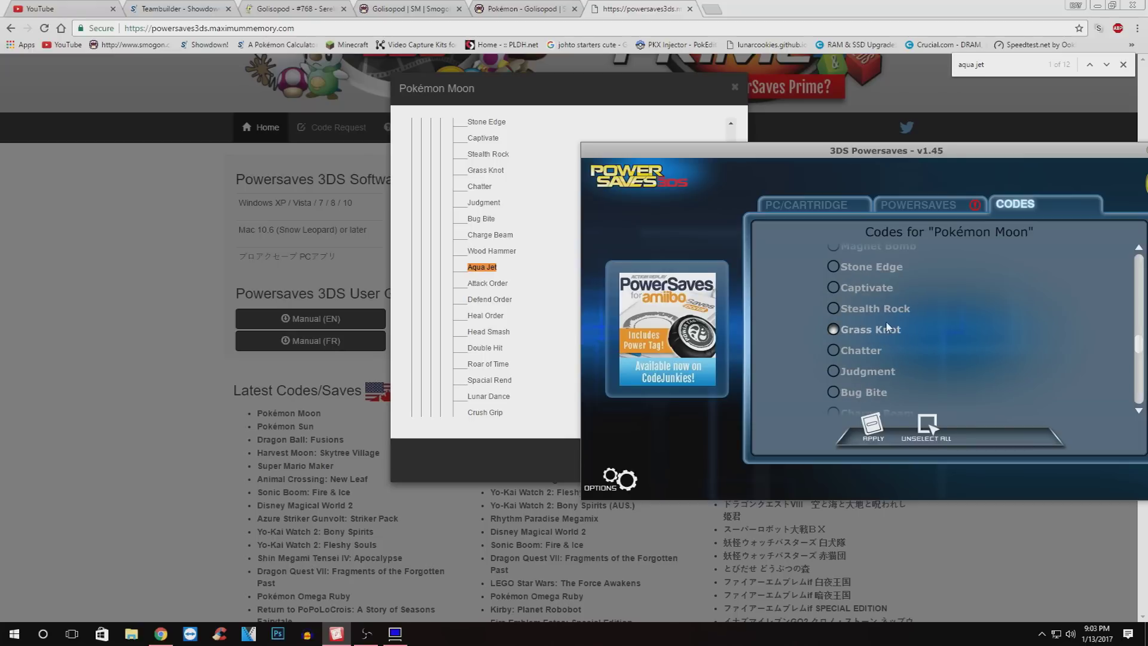
scroll(881, 346, down, 2)
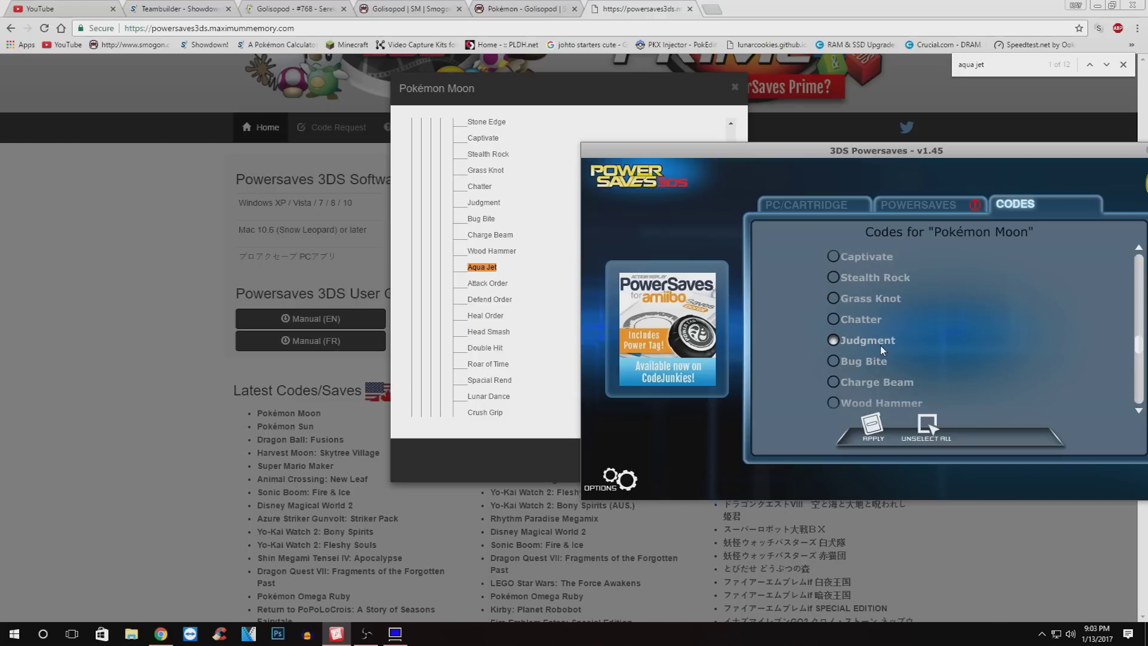
scroll(882, 351, down, 2)
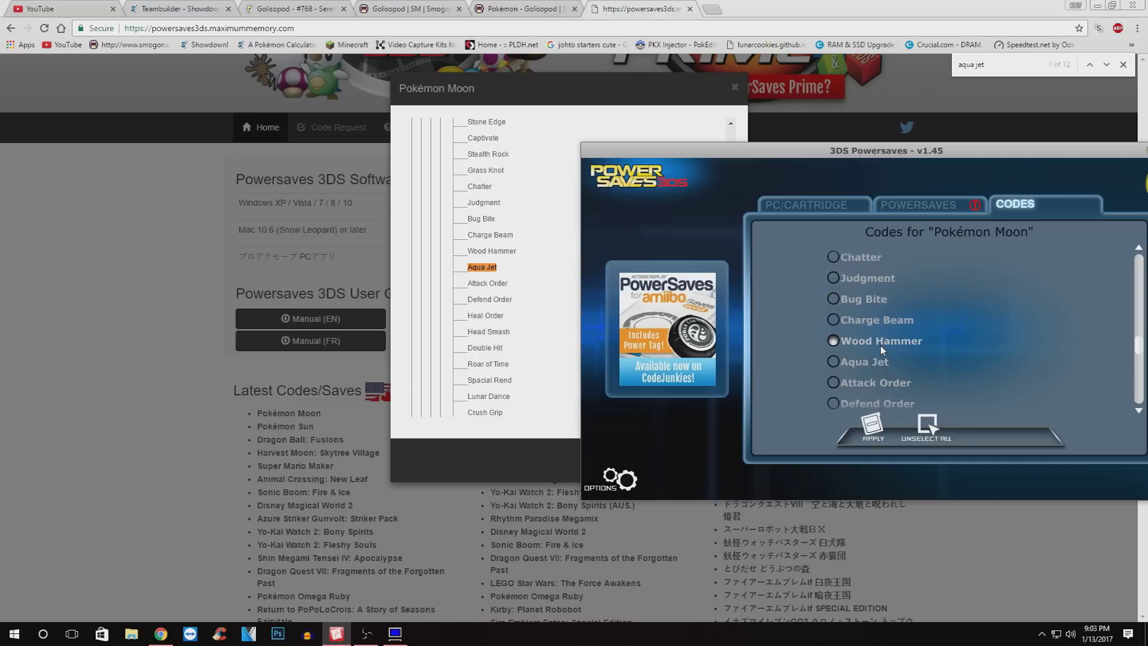
click(844, 361)
Bring the whole 3DS Powersaves window into view and apply the selected codes to Pokémon Moon.
drag(615, 146, 665, 249)
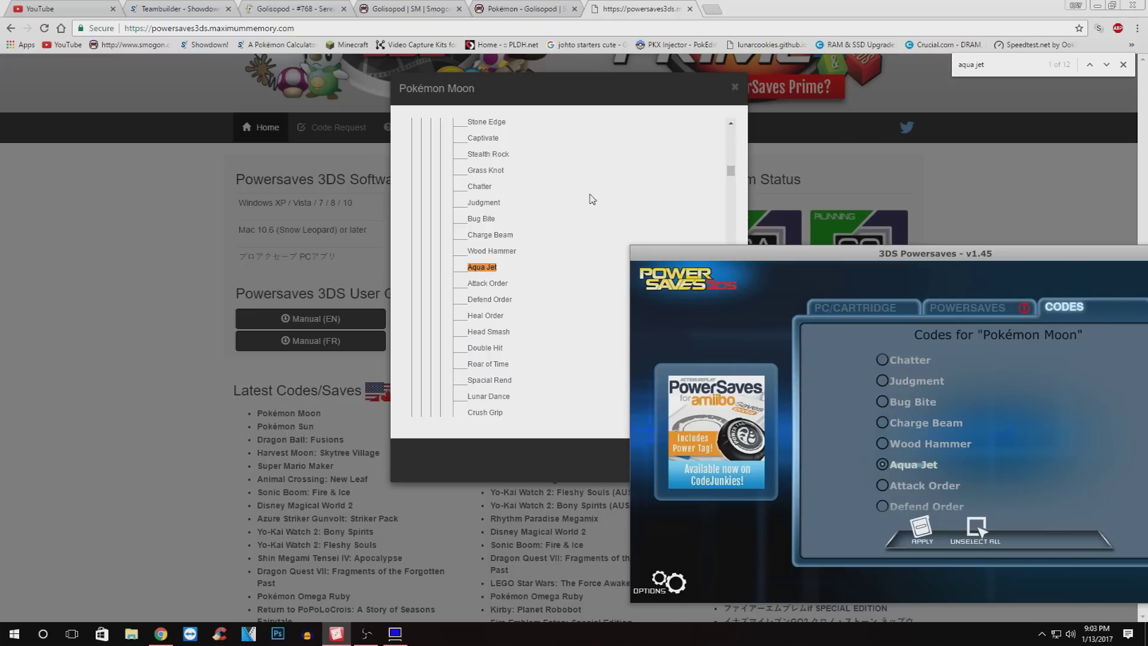
scroll(731, 173, up, 2)
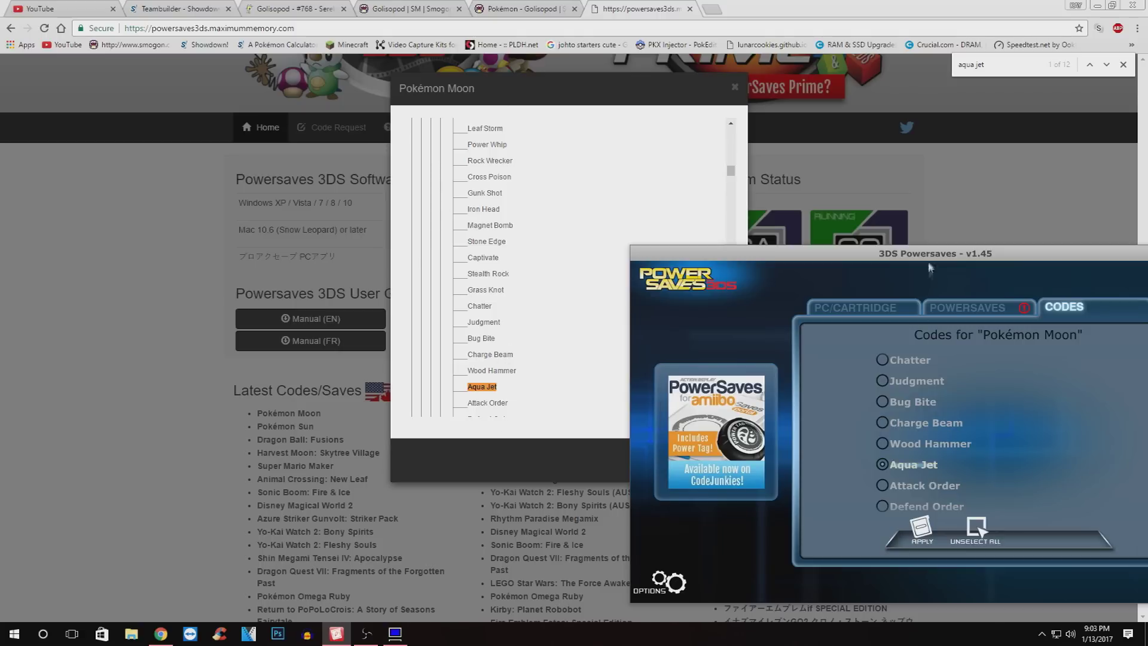
drag(930, 269, 637, 216)
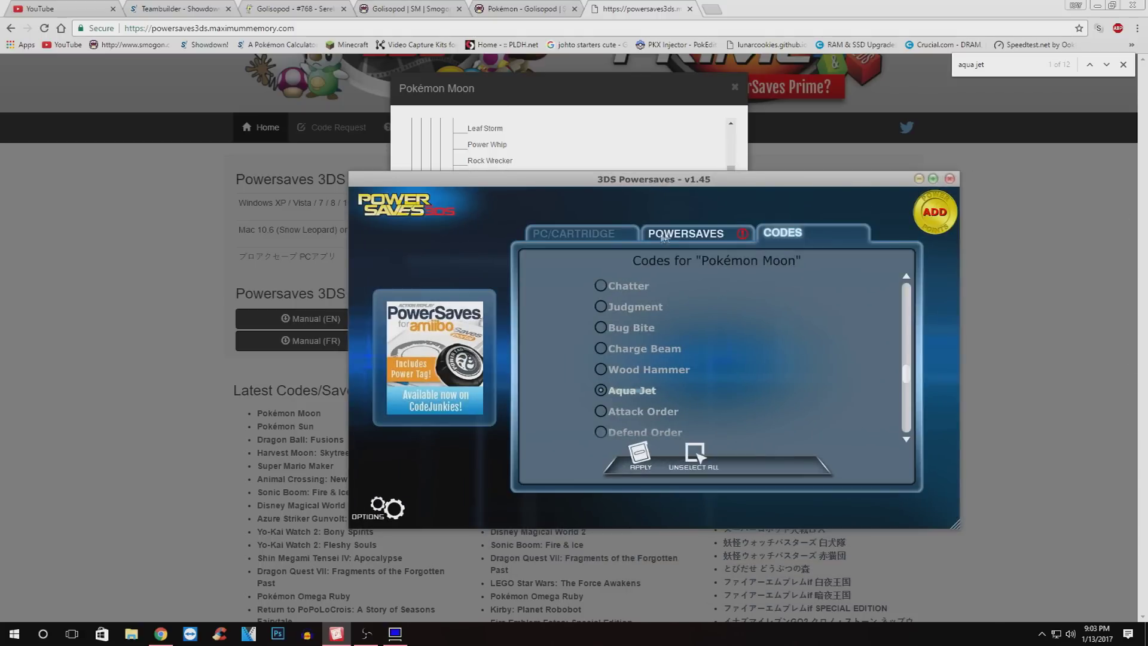
click(686, 233)
click(799, 236)
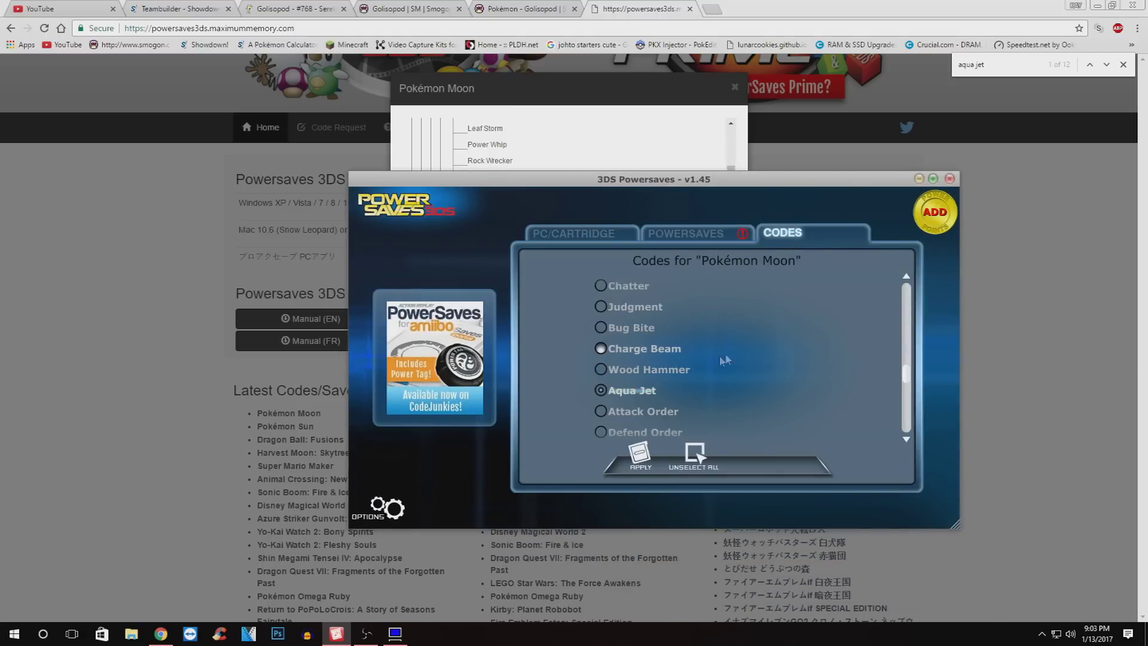
click(639, 454)
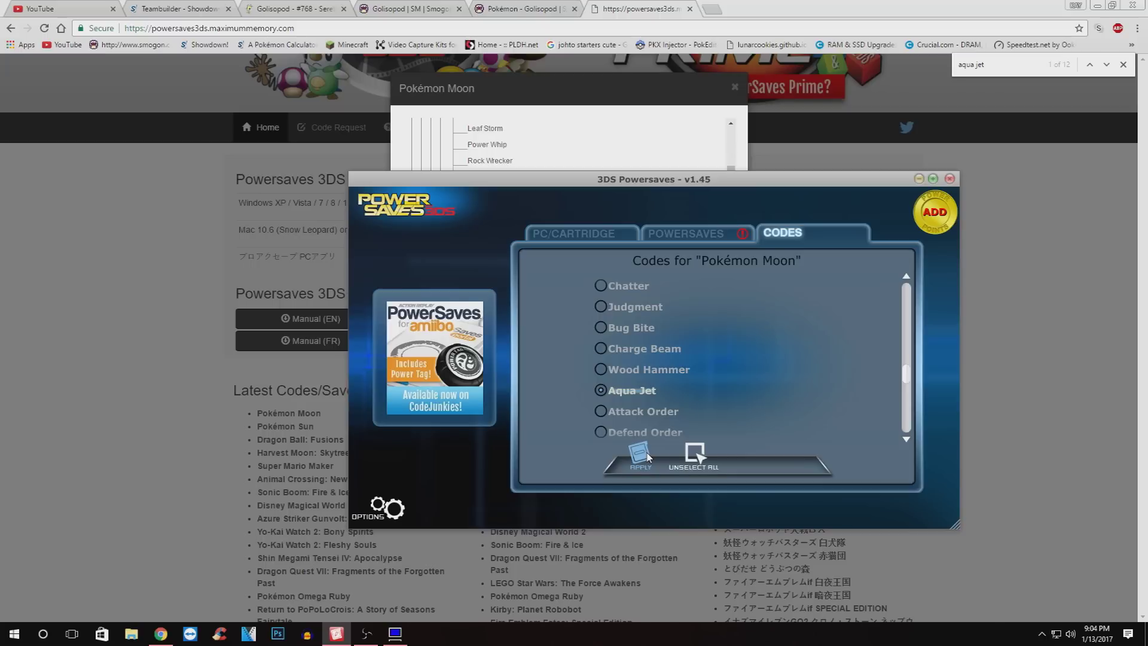
click(648, 457)
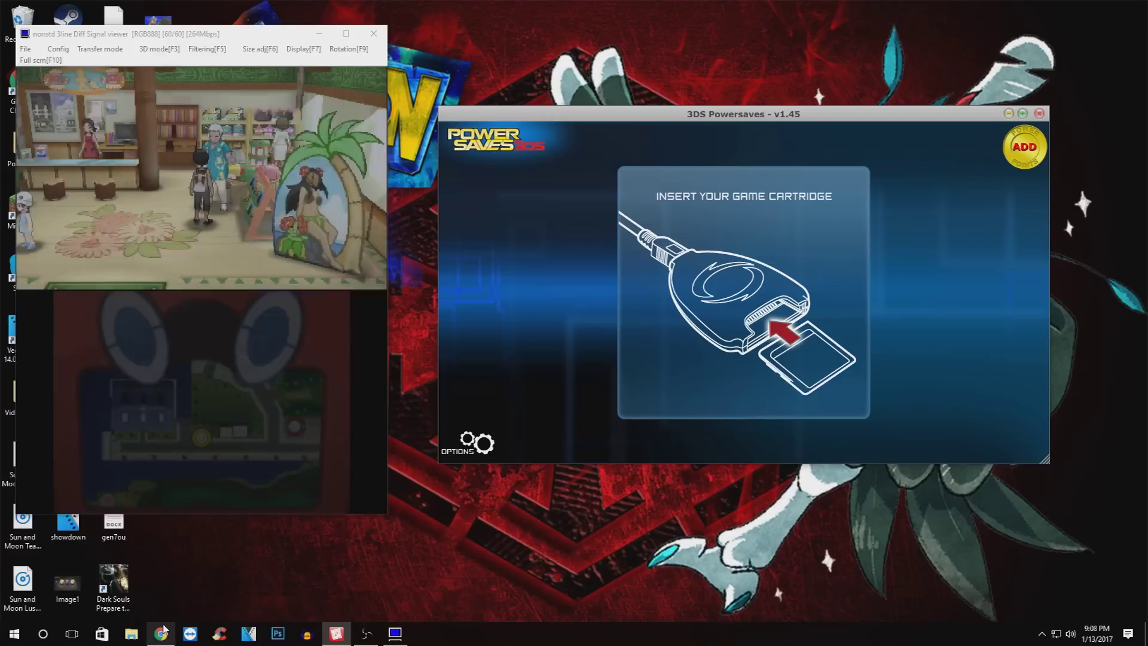
Switch to the browser and look through the open Golisopod pages for the Golisopod set in Pokémon Showdown's Teambuilder.
mouse_move(163, 629)
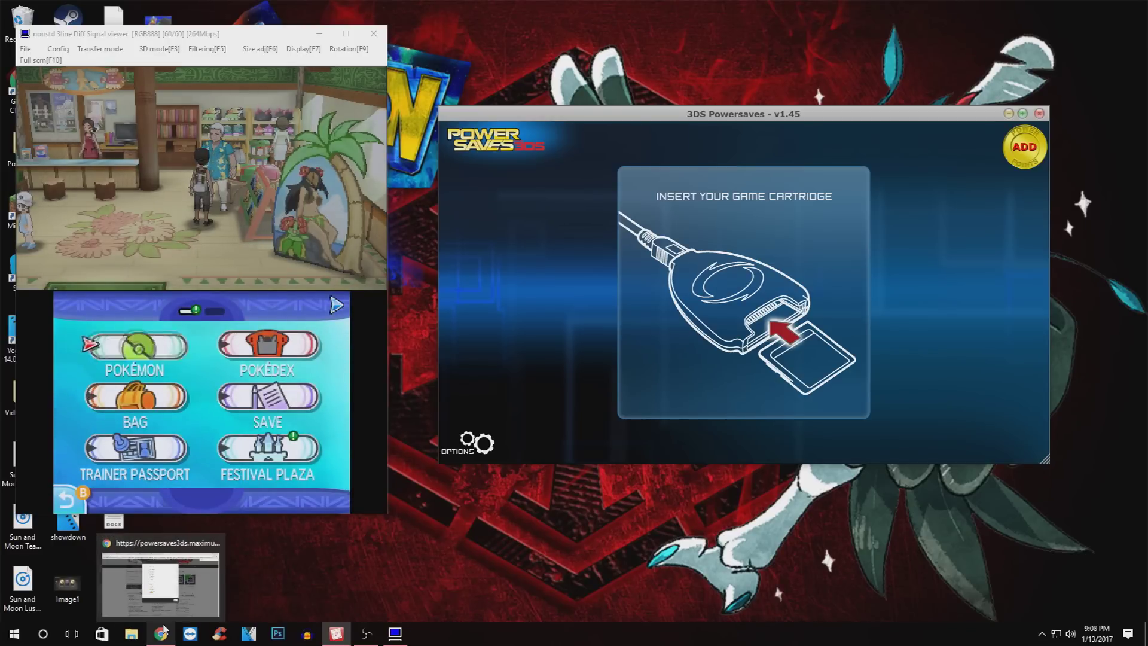
click(163, 629)
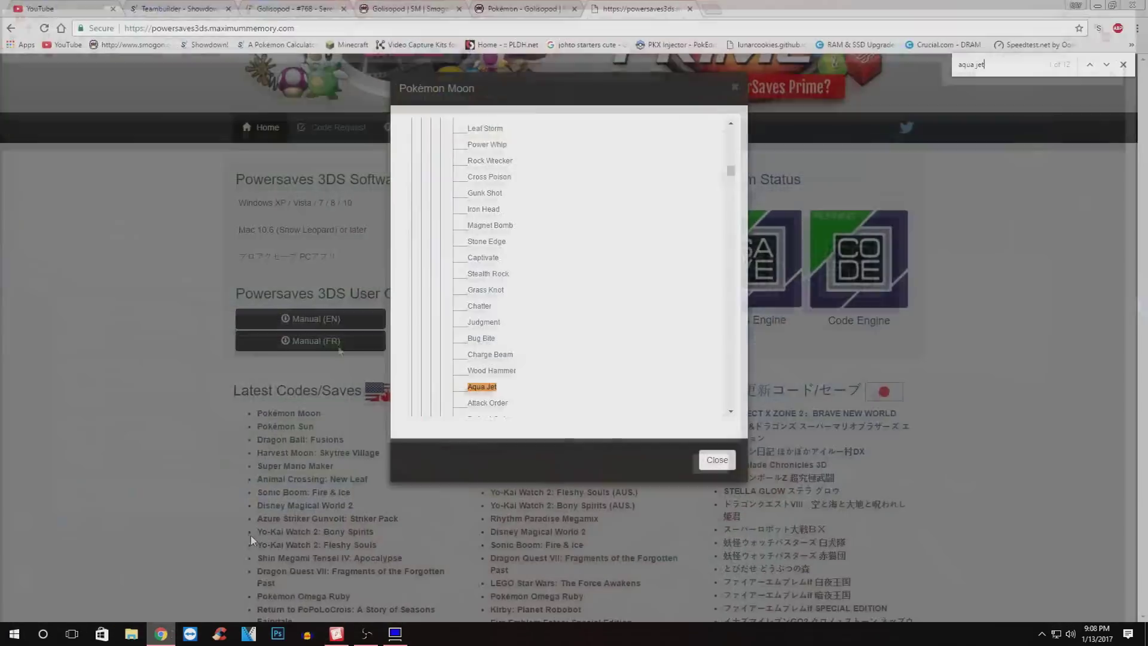
click(102, 7)
click(299, 7)
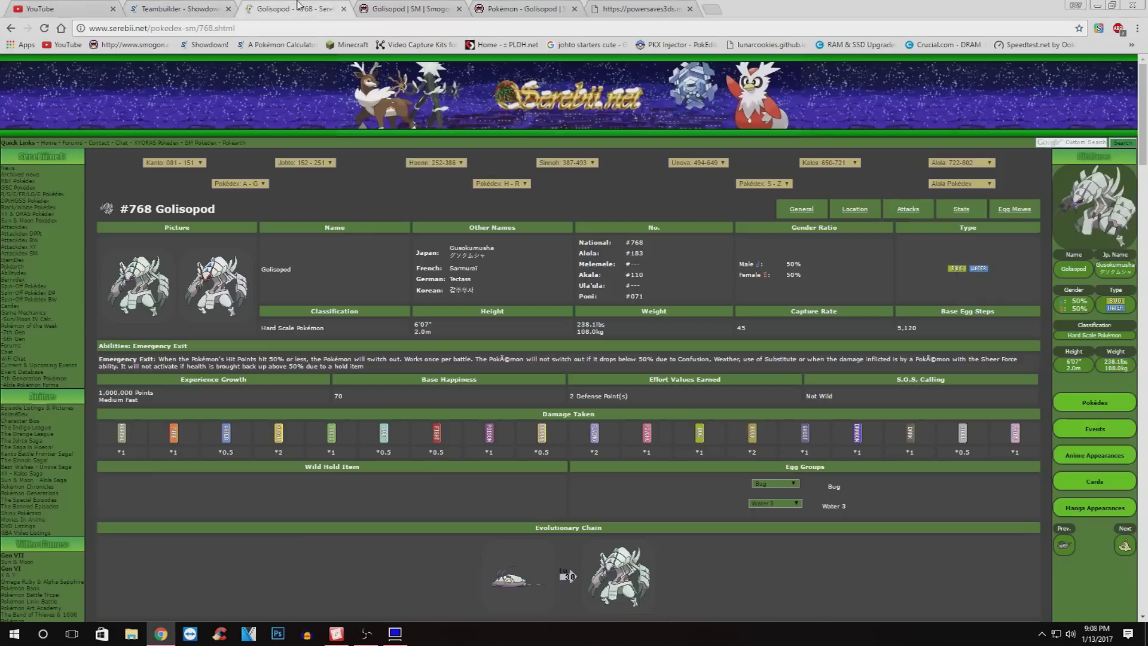
click(404, 8)
click(520, 8)
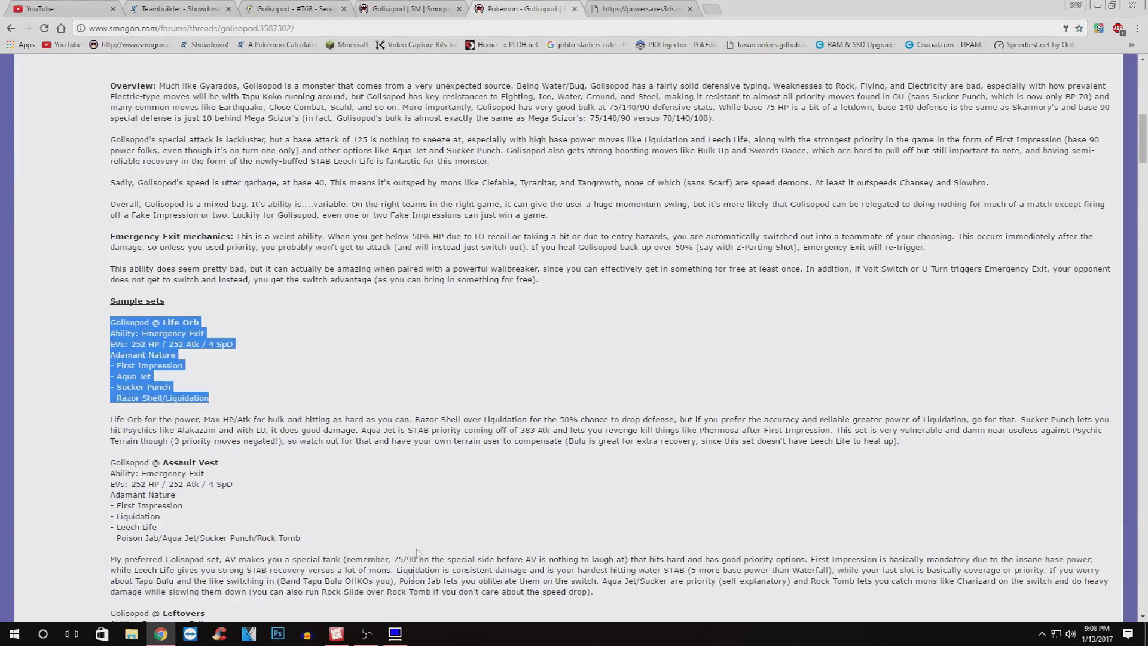
click(682, 7)
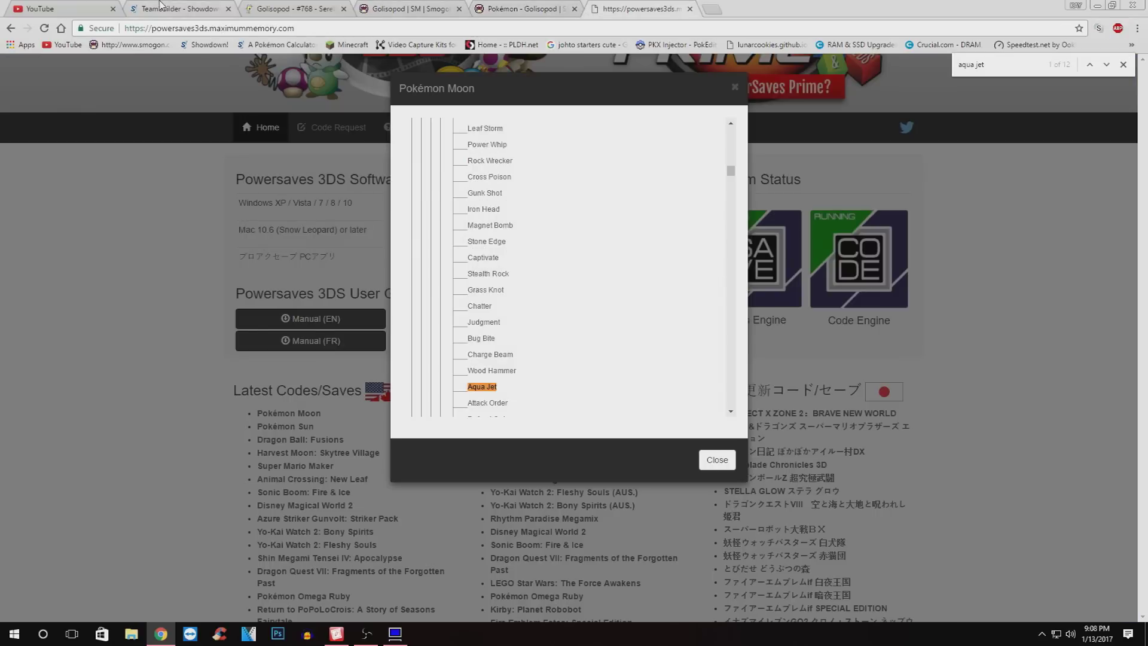
click(161, 6)
Bring up 3DS Powersaves and the 3DS signal viewer and move both windows clear of the Teambuilder's Golisopod moves and stats for comparison.
click(335, 635)
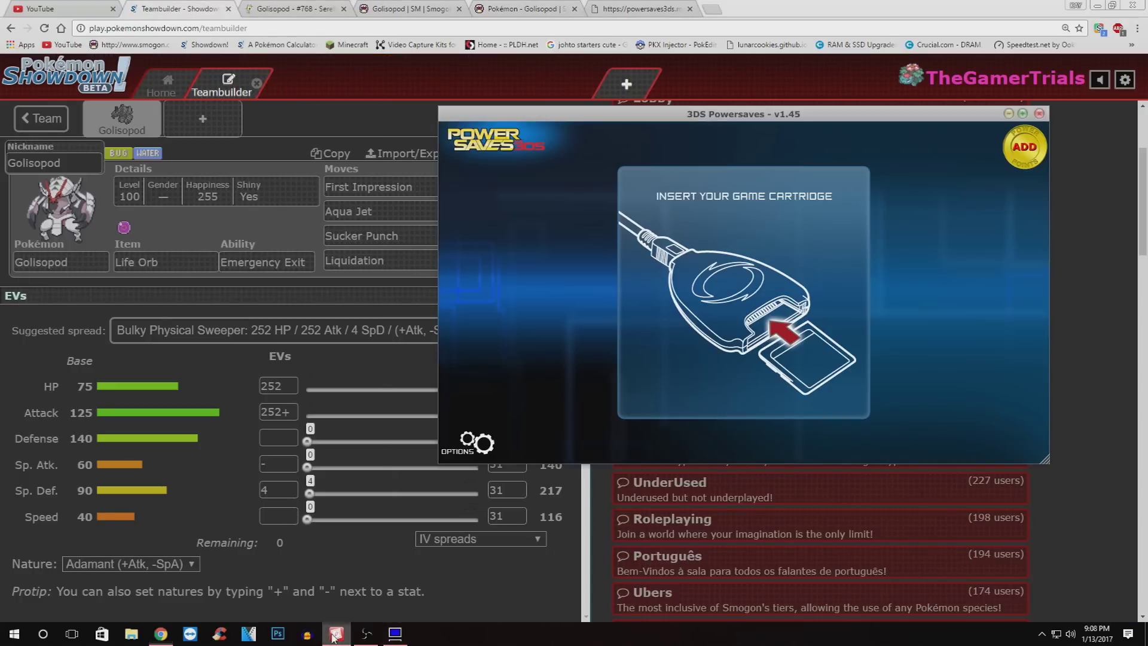
drag(579, 113, 769, 86)
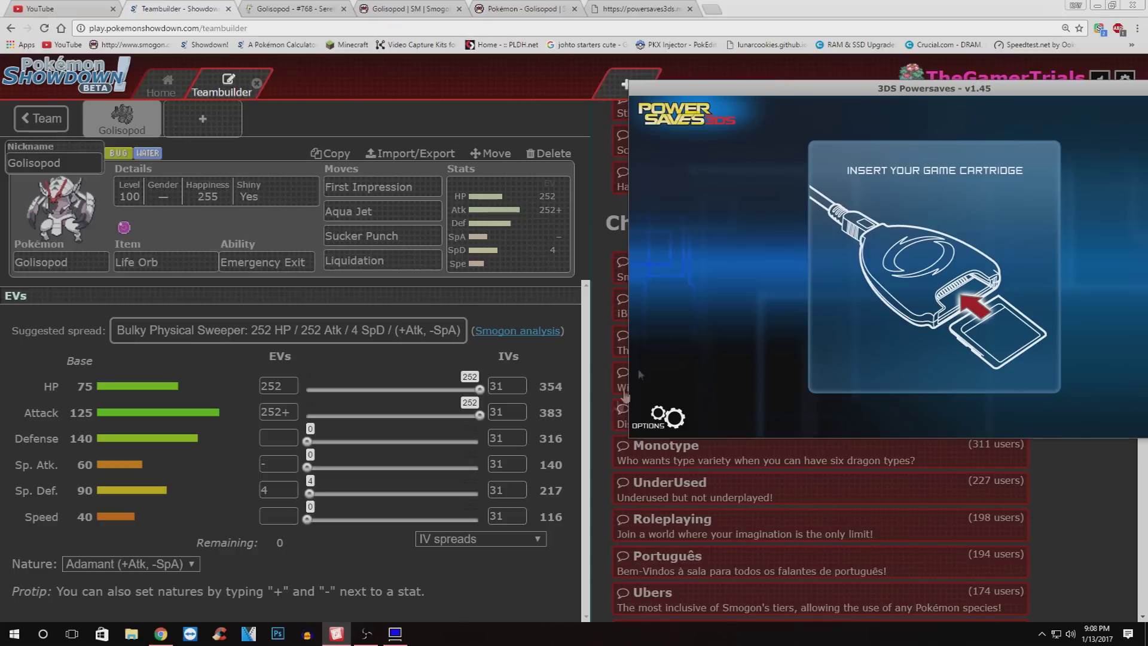
click(396, 633)
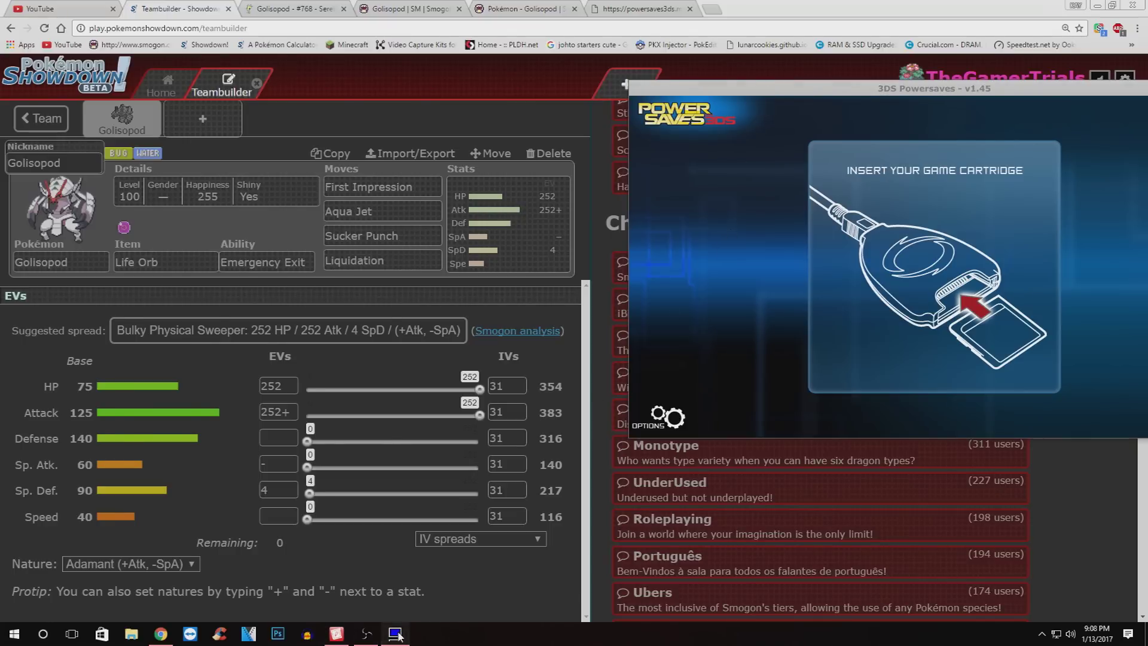
drag(226, 35, 834, 99)
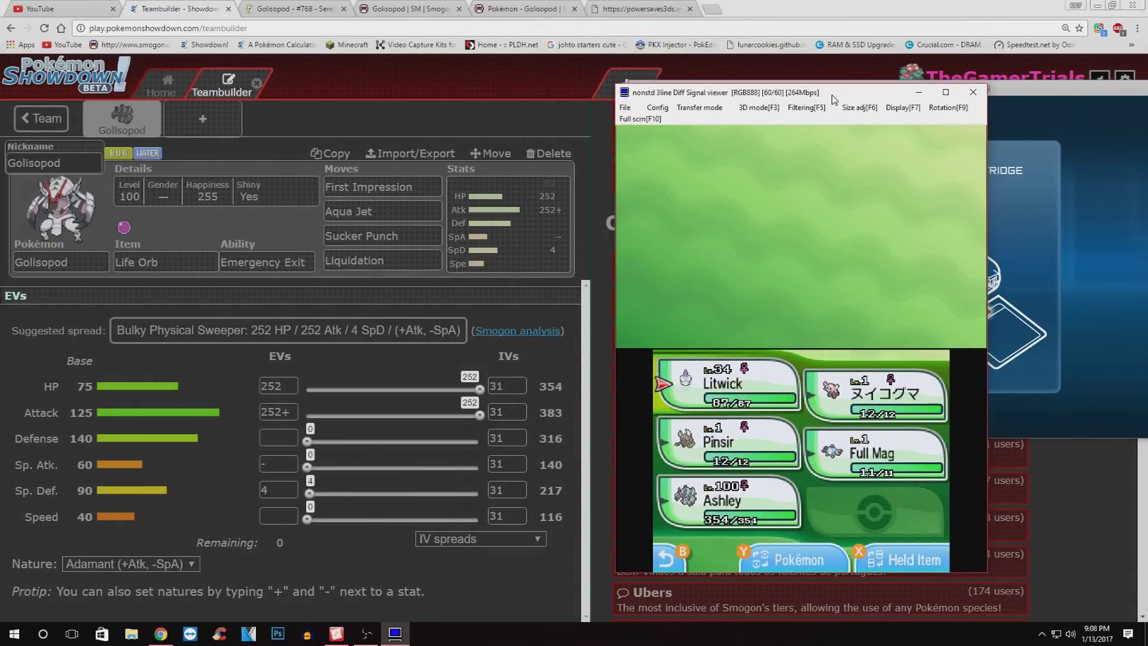